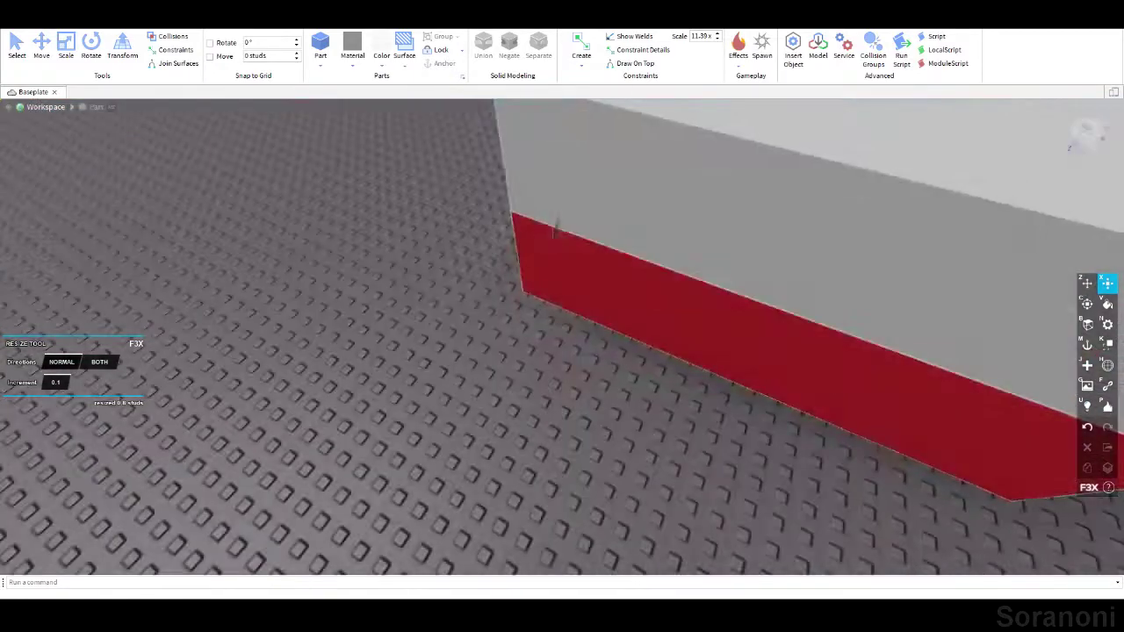
Choose a block from the Part shapes list and show the Properties panel.
click(323, 67)
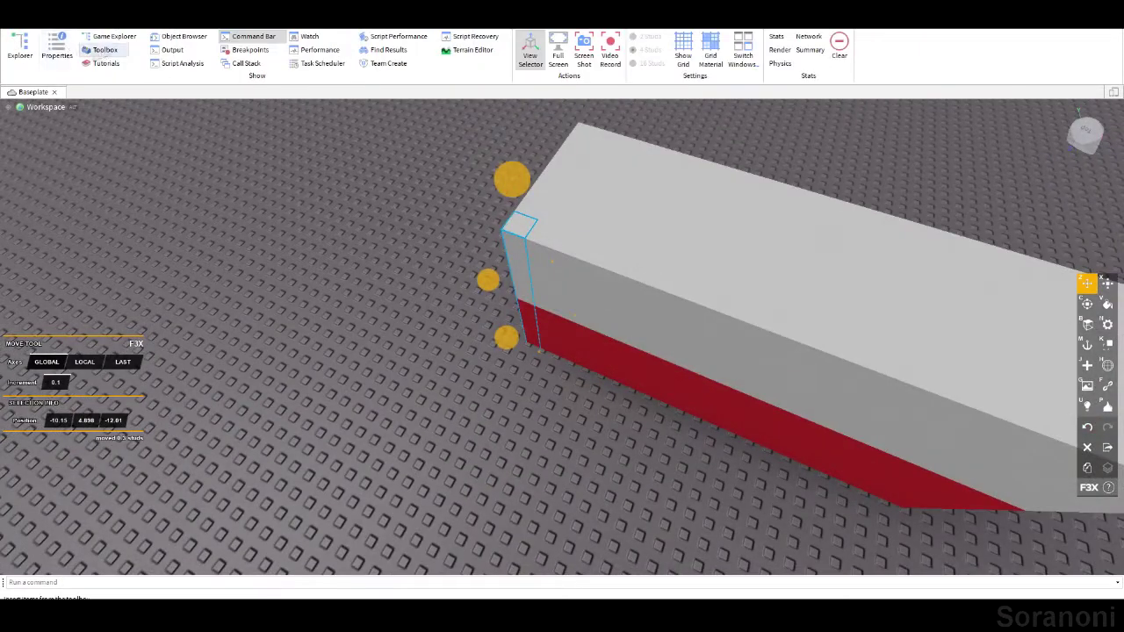
click(56, 46)
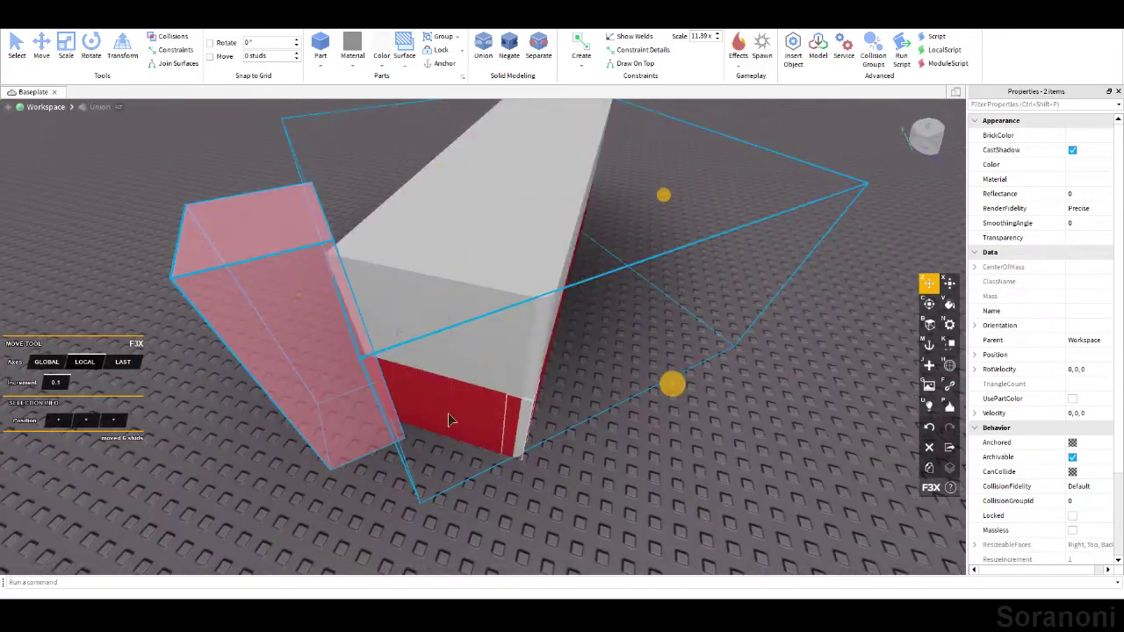
Union the tram body with the angled cutting part, then select the merged body.
click(483, 45)
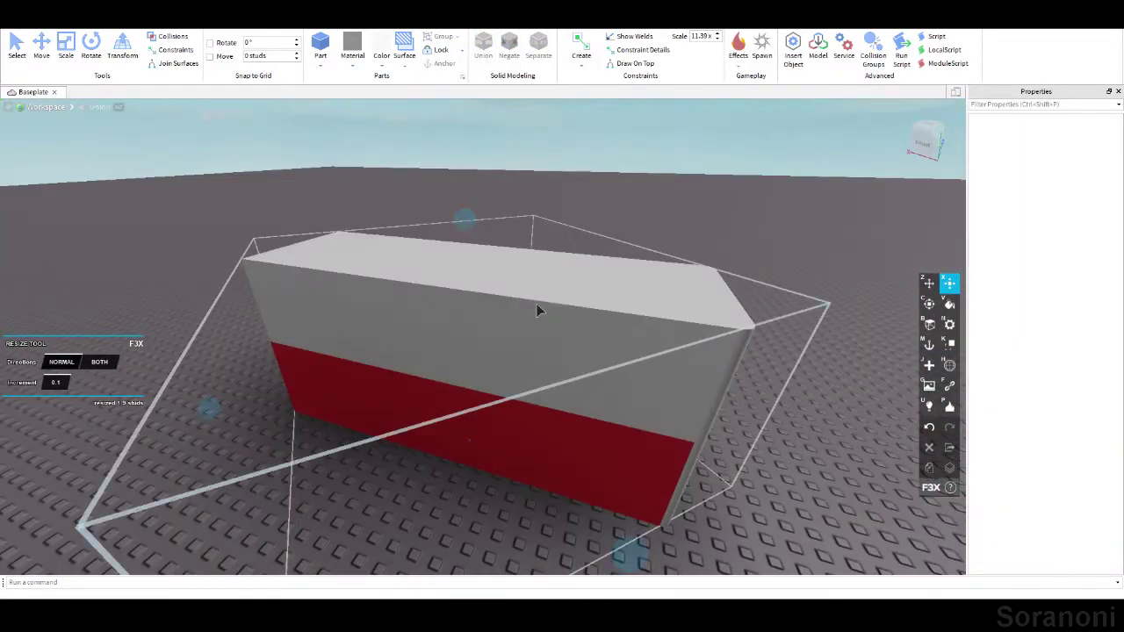
click(536, 304)
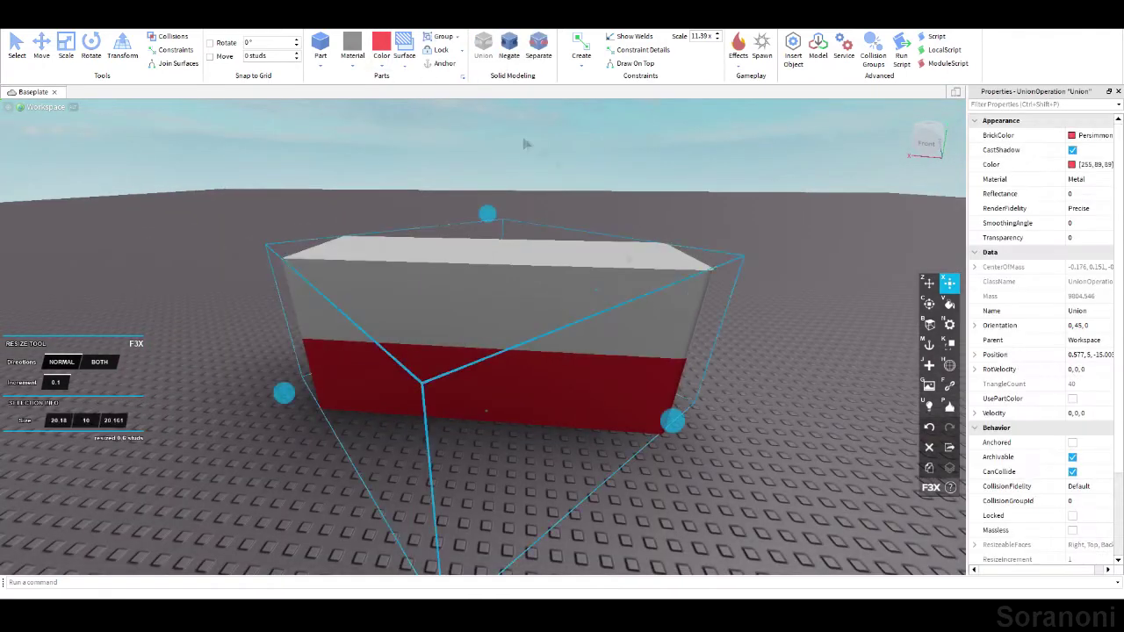
Open Explorer and duplicate the tram body union with Ctrl+D.
click(19, 46)
right_drag(859, 292, 816, 292)
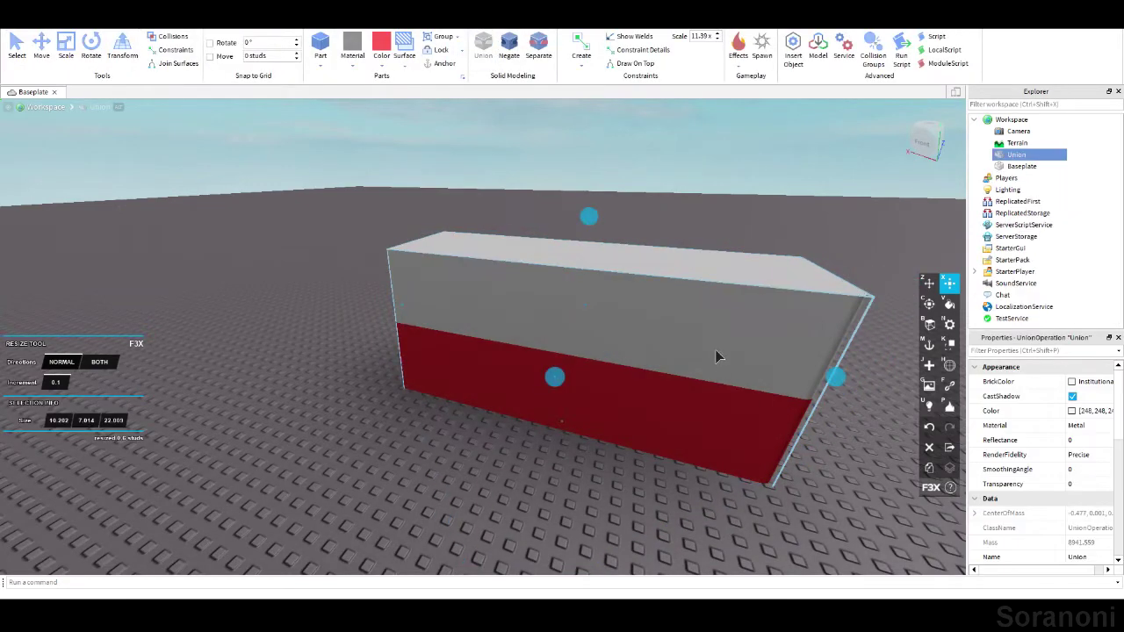
key(ctrl+d)
key(z)
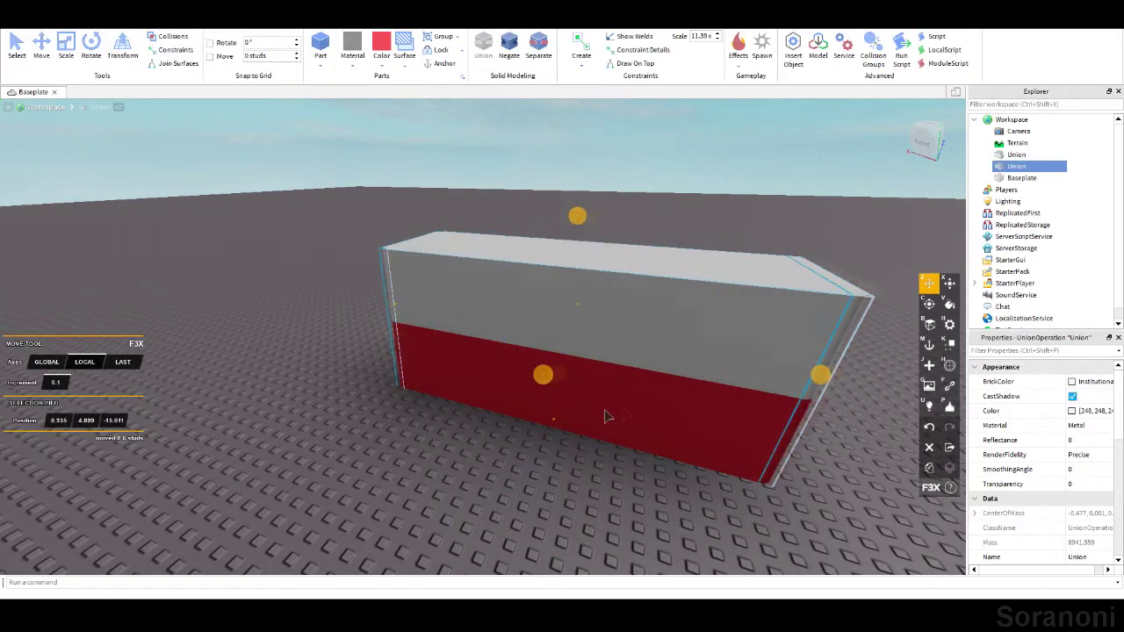
right_drag(821, 386, 777, 422)
right_drag(604, 380, 512, 329)
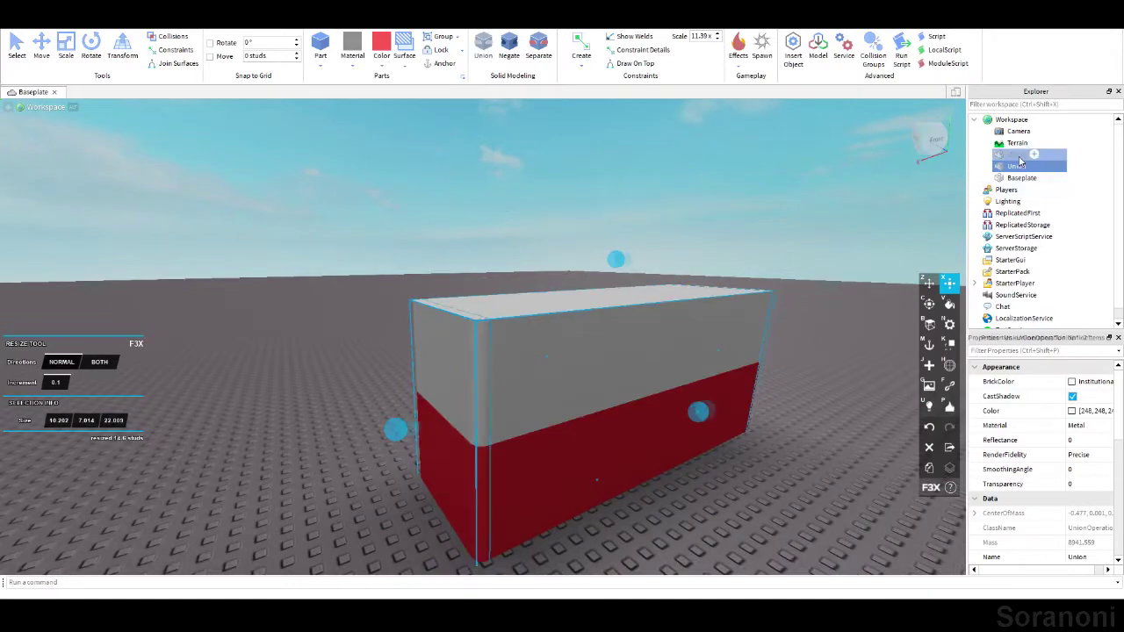
click(266, 364)
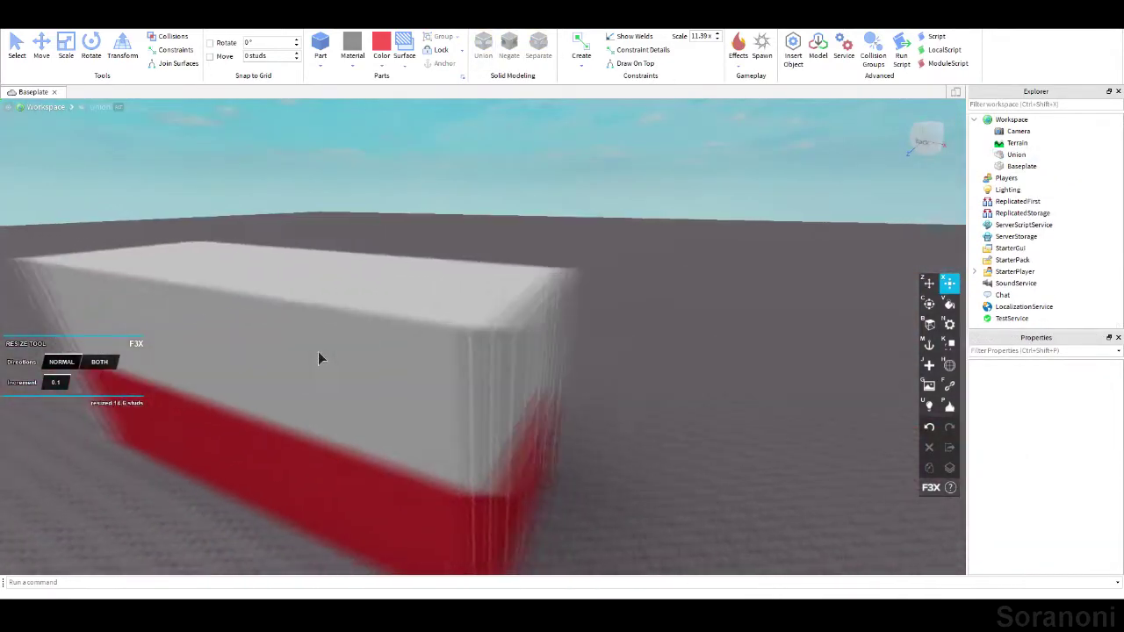
right_drag(318, 351, 565, 387)
Add a new part and stretch it into a thin slab across the whole roof.
key(ctrl+v)
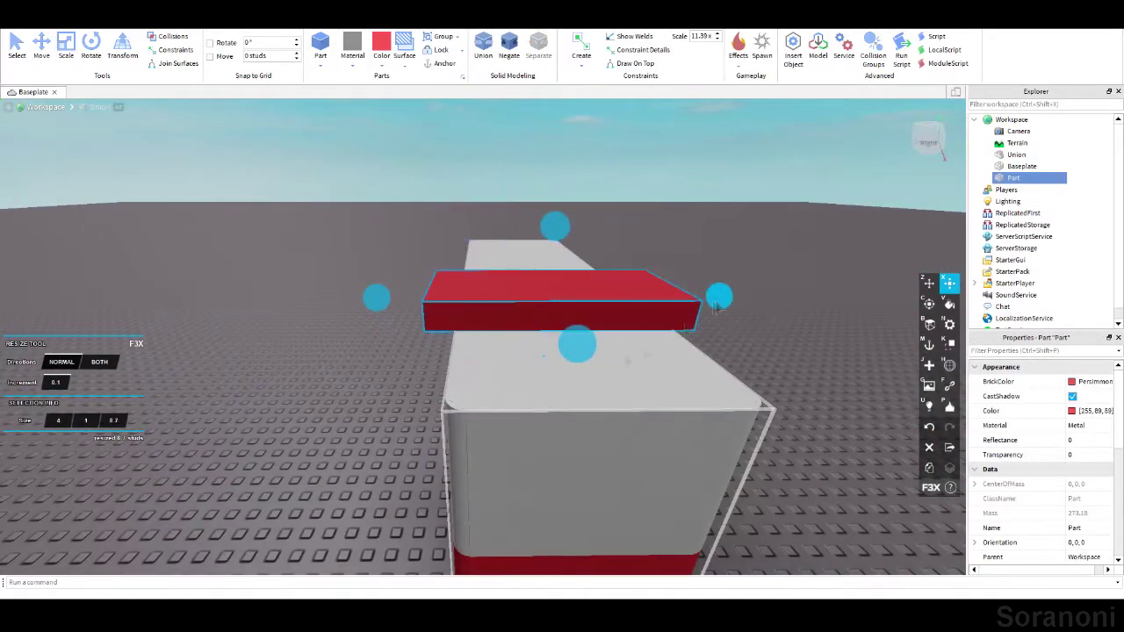
right_drag(720, 296, 667, 298)
drag(329, 242, 311, 308)
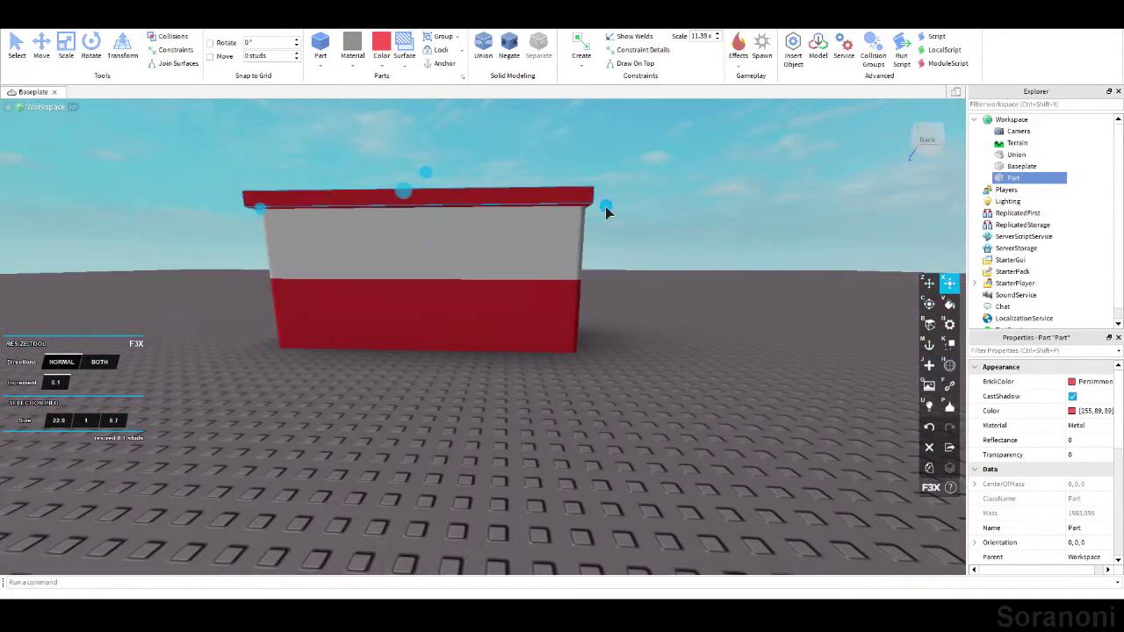
drag(605, 206, 597, 207)
right_drag(309, 190, 535, 245)
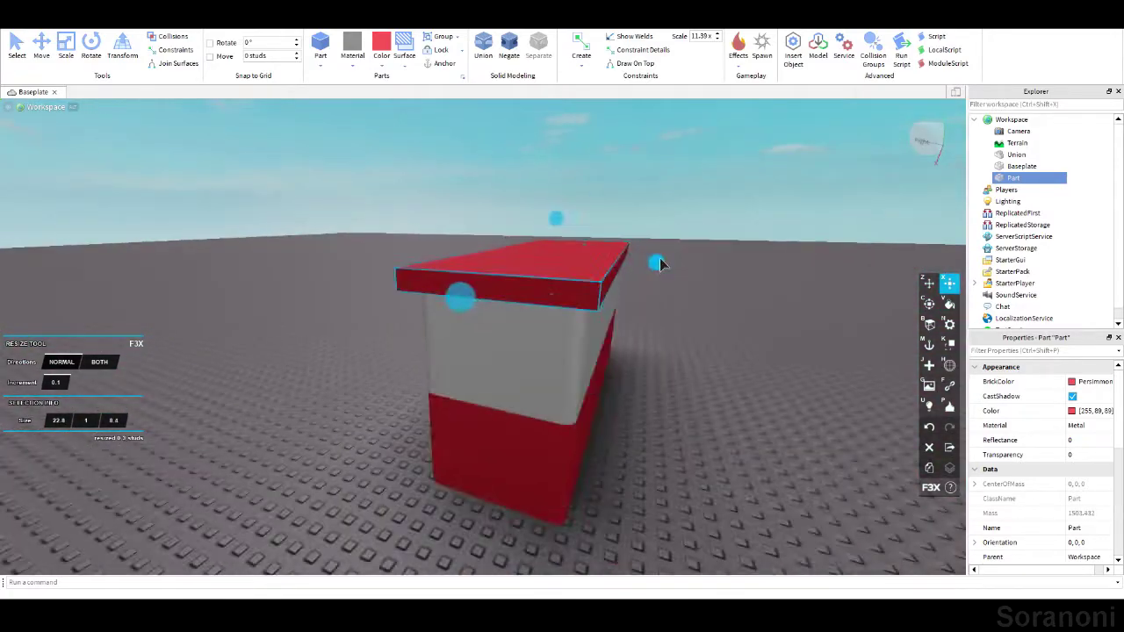
Color the roof slab Lily white, raise it slightly, and darken the top roof layer.
click(382, 56)
click(503, 268)
right_drag(492, 290, 457, 384)
click(381, 56)
click(470, 270)
right_drag(475, 290, 521, 219)
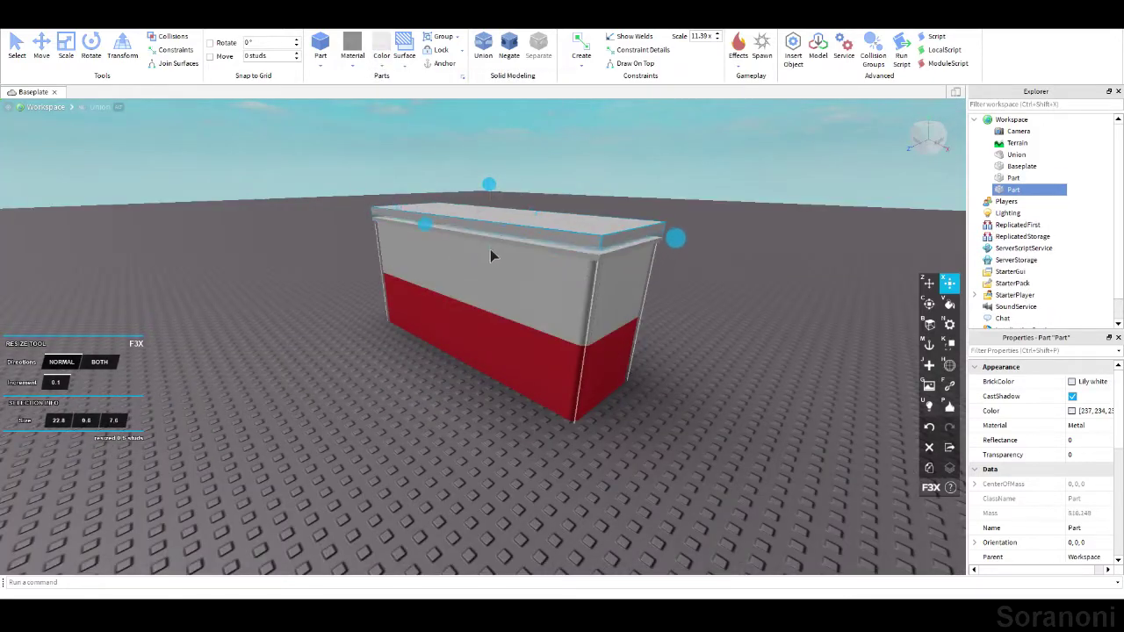
right_drag(490, 255, 497, 258)
mouse_move(522, 346)
right_down()
mouse_move(647, 271)
mouse_move(352, 234)
right_up()
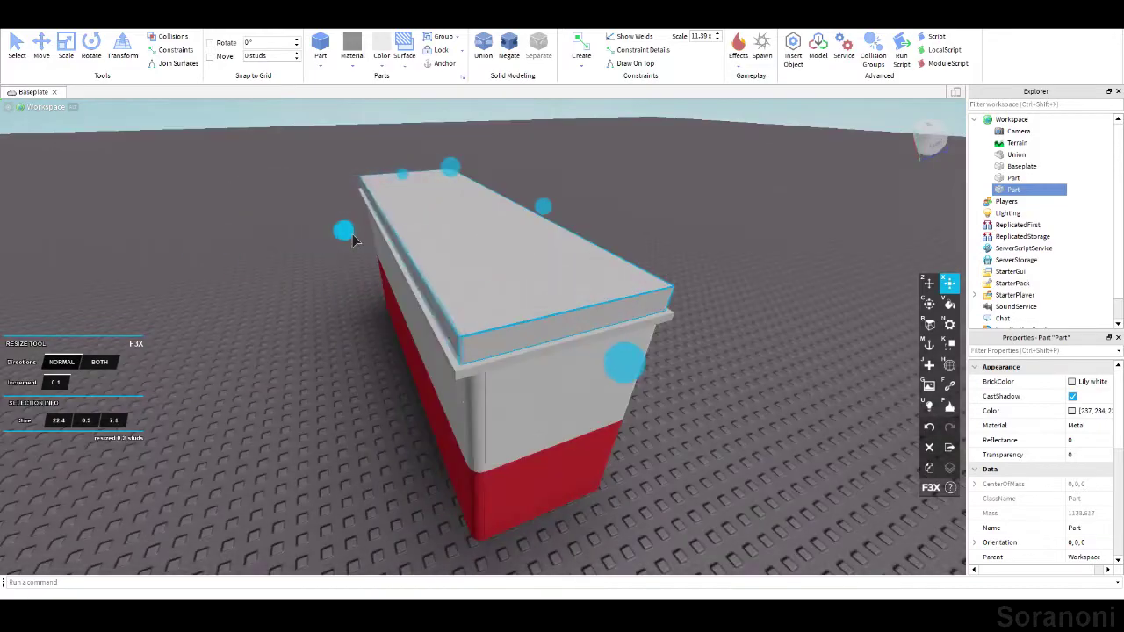
click(381, 56)
Stretch a dark part into a tall door slab on the tram's side.
mouse_move(527, 264)
right_down()
mouse_move(752, 332)
mouse_move(734, 364)
right_up()
scroll(753, 338, down, 5)
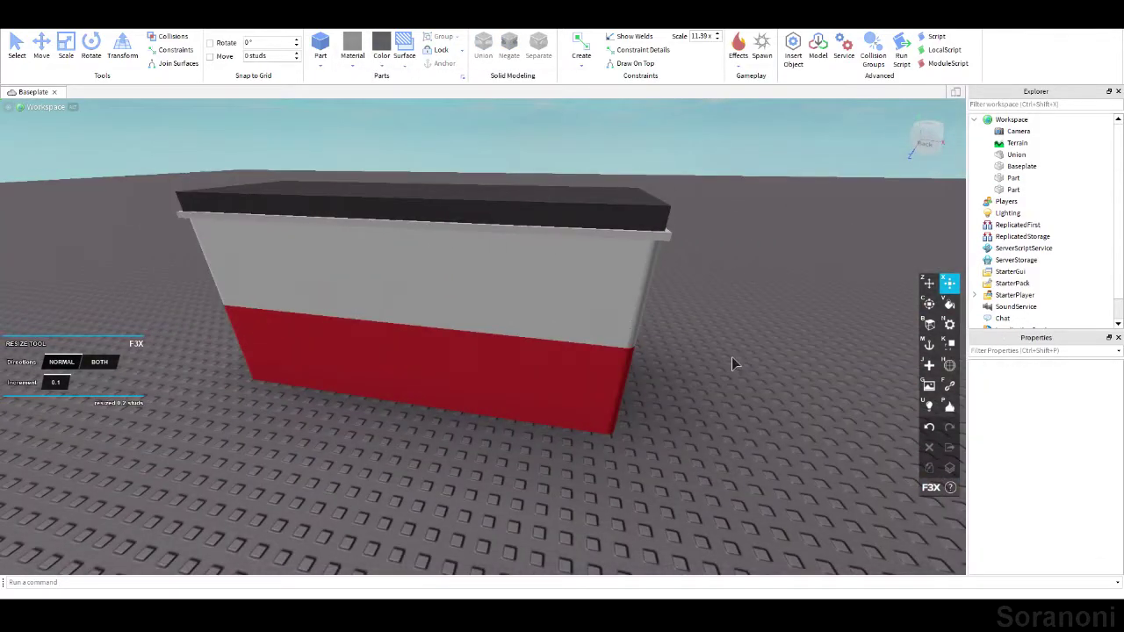
drag(461, 194, 490, 231)
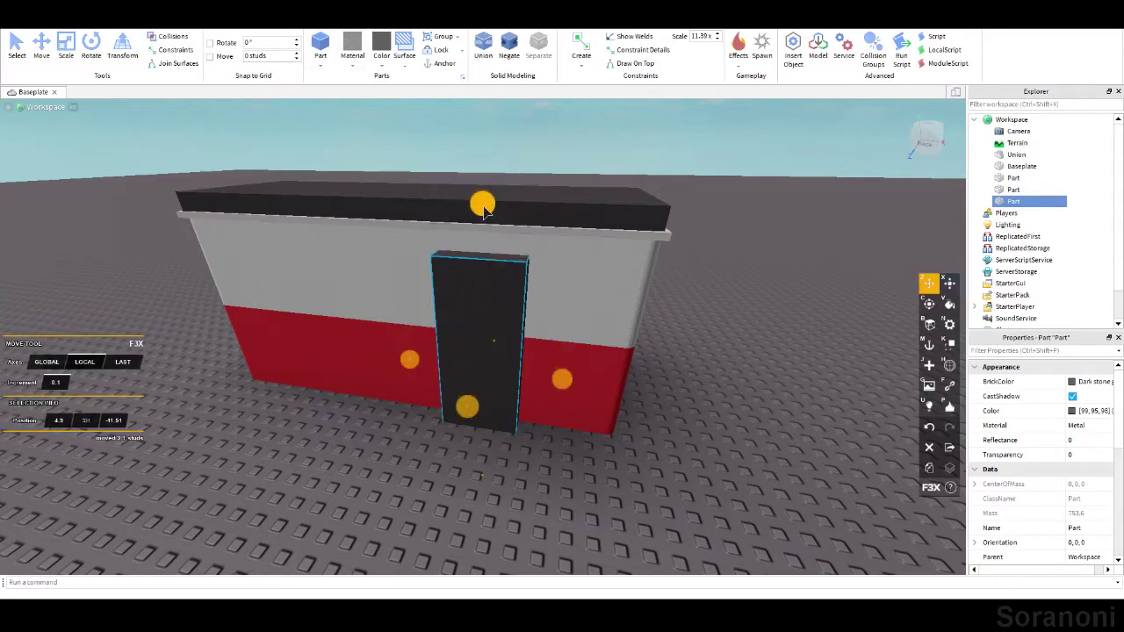
scroll(690, 425, down, 3)
key(x)
Resize and position dark window blocks along the side wall.
mouse_move(690, 425)
right_down()
mouse_move(690, 369)
mouse_move(661, 354)
right_up()
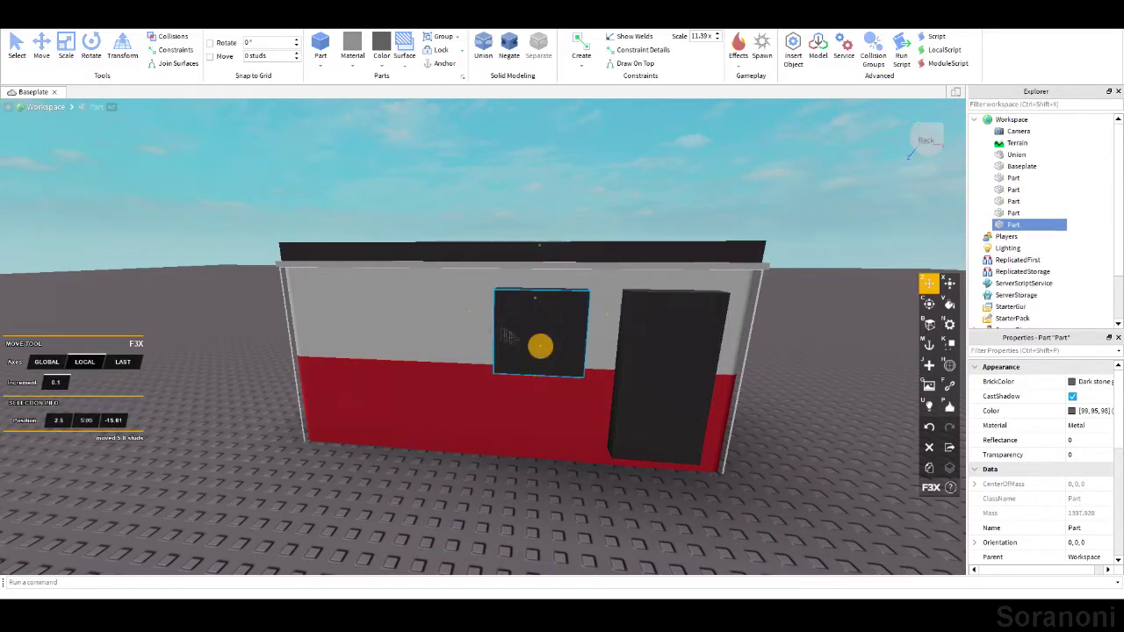
middle_drag(244, 387, 553, 345)
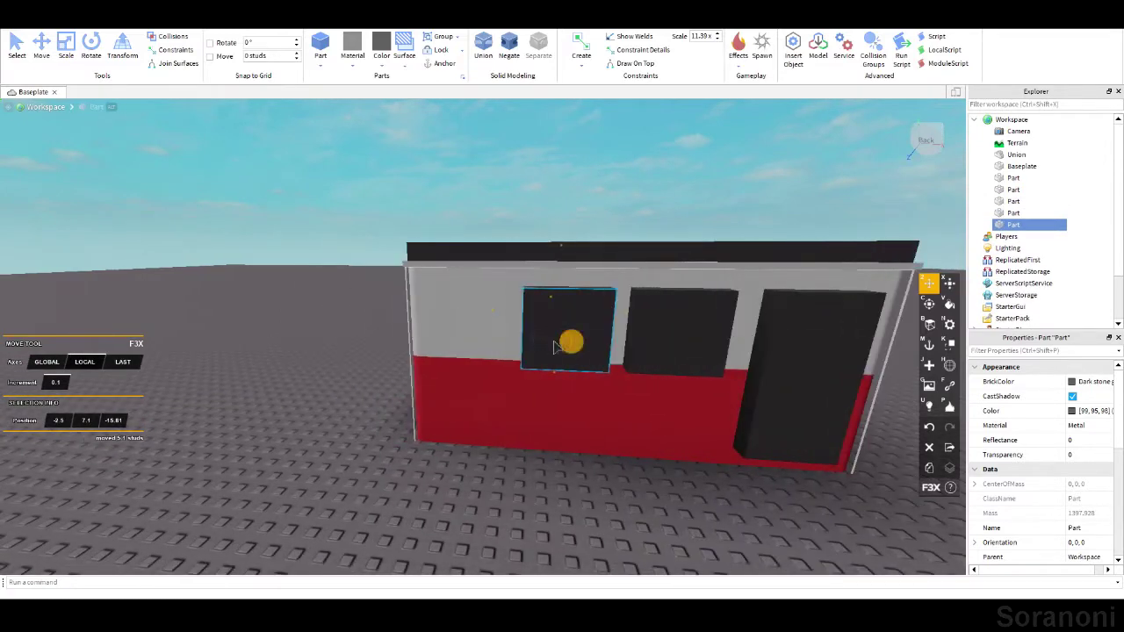
right_drag(627, 318, 481, 325)
key(x)
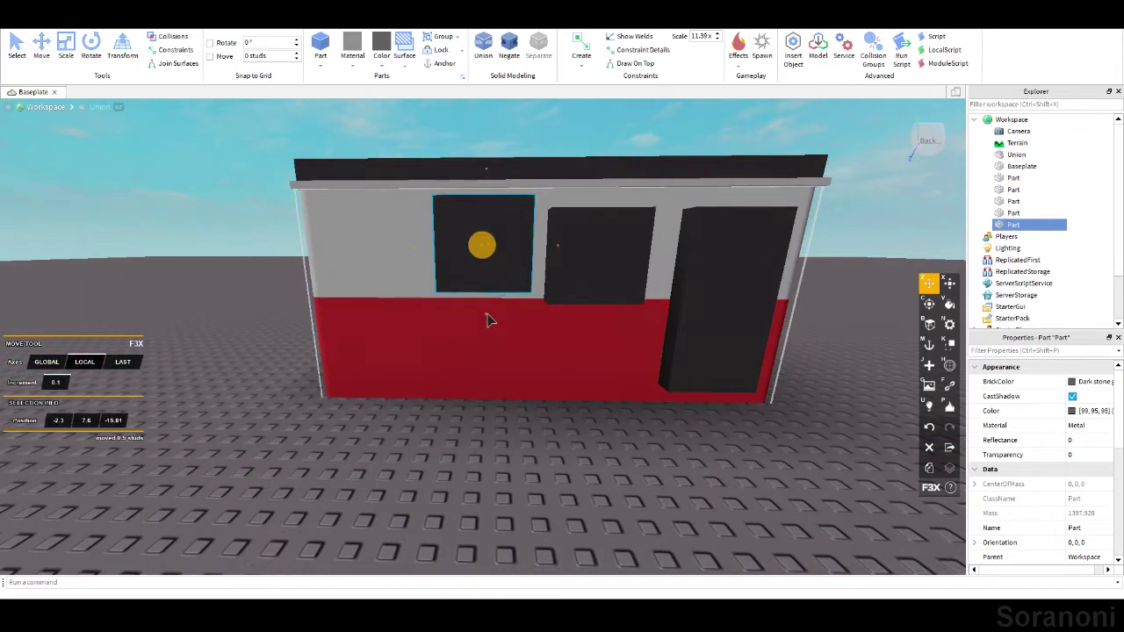
scroll(1063, 445, down, 2)
click(1089, 527)
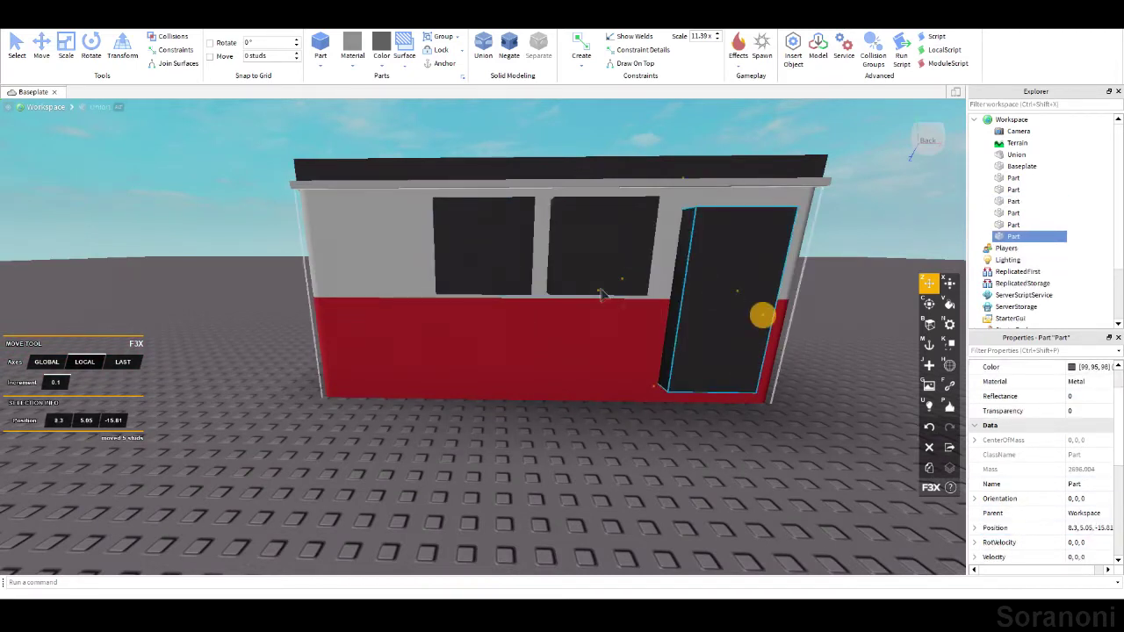
right_drag(342, 281, 579, 313)
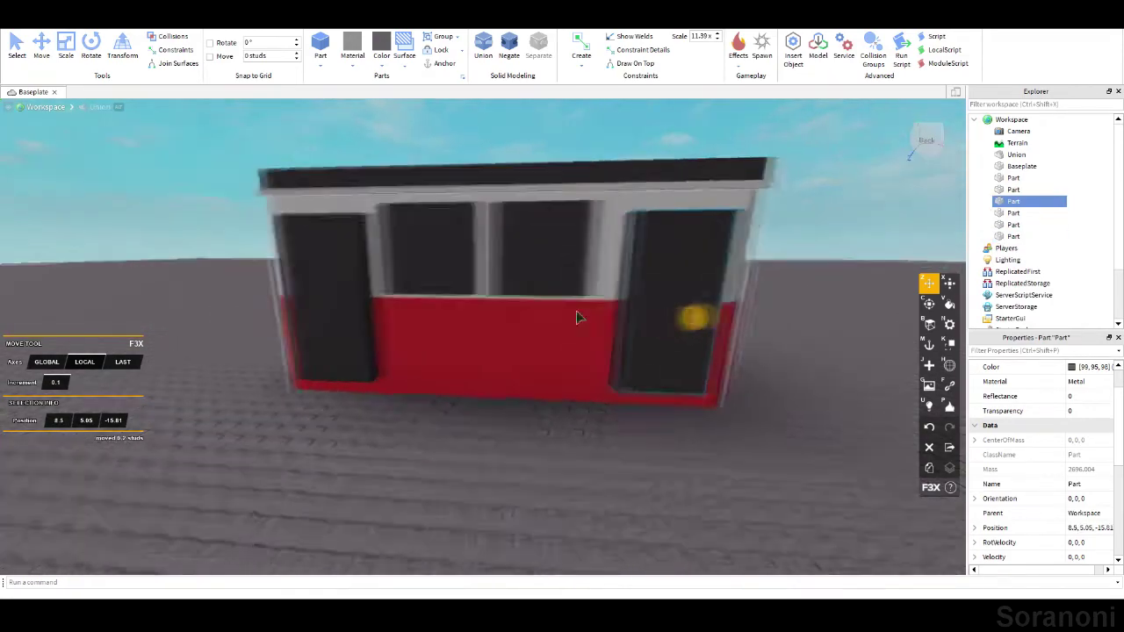
click(457, 250)
right_drag(403, 422, 411, 428)
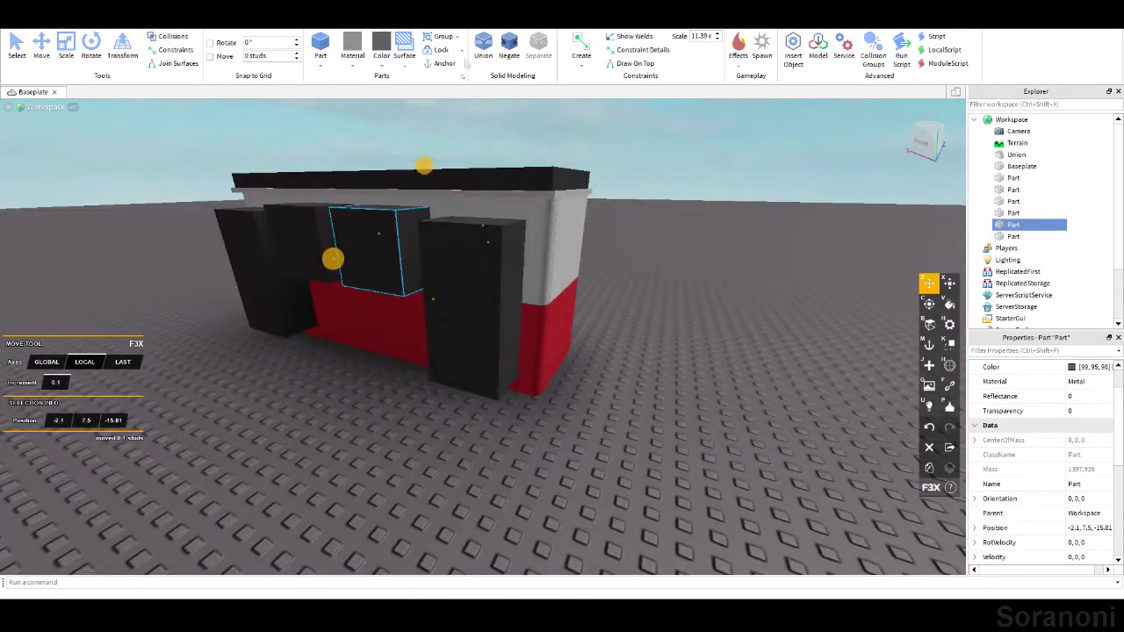
Select three opening blocks and negate them, then undo the cut.
shift+click(299, 235)
shift+click(364, 230)
shift+click(491, 230)
key(ctrl+shift+n)
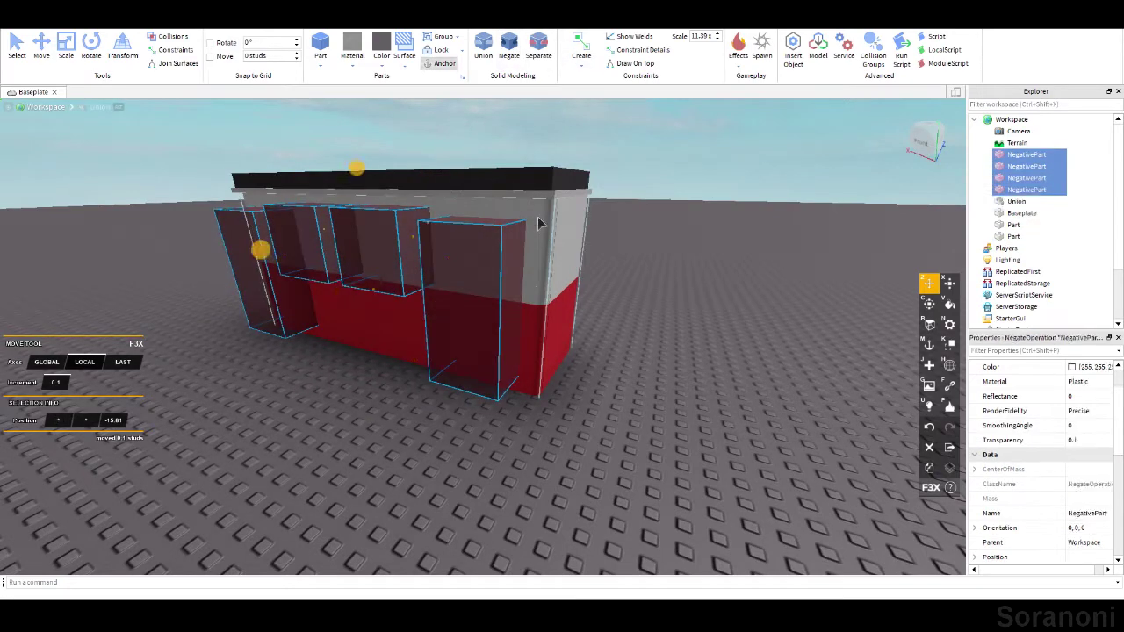
right_drag(666, 325, 664, 317)
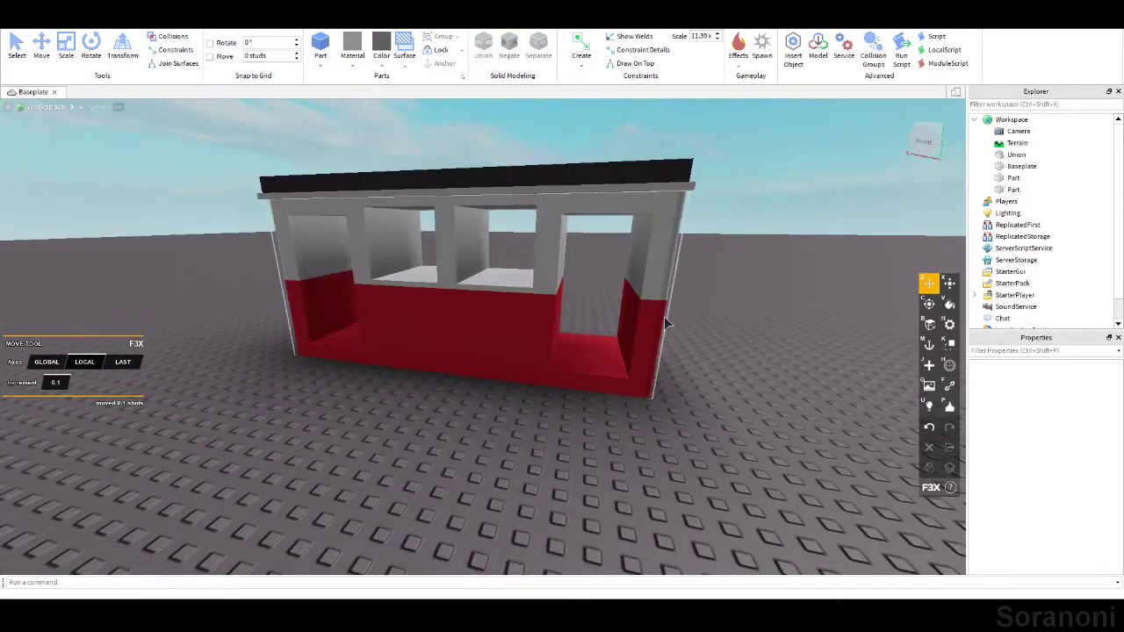
key(ctrl+z)
key(ctrl+z)
Negate all four door and window blocks and union them into the body.
mouse_move(664, 316)
right_down()
mouse_move(482, 311)
mouse_move(645, 272)
mouse_move(390, 312)
mouse_move(491, 290)
right_up()
click(645, 272)
scroll(1036, 457, down, 2)
right_drag(571, 268, 526, 263)
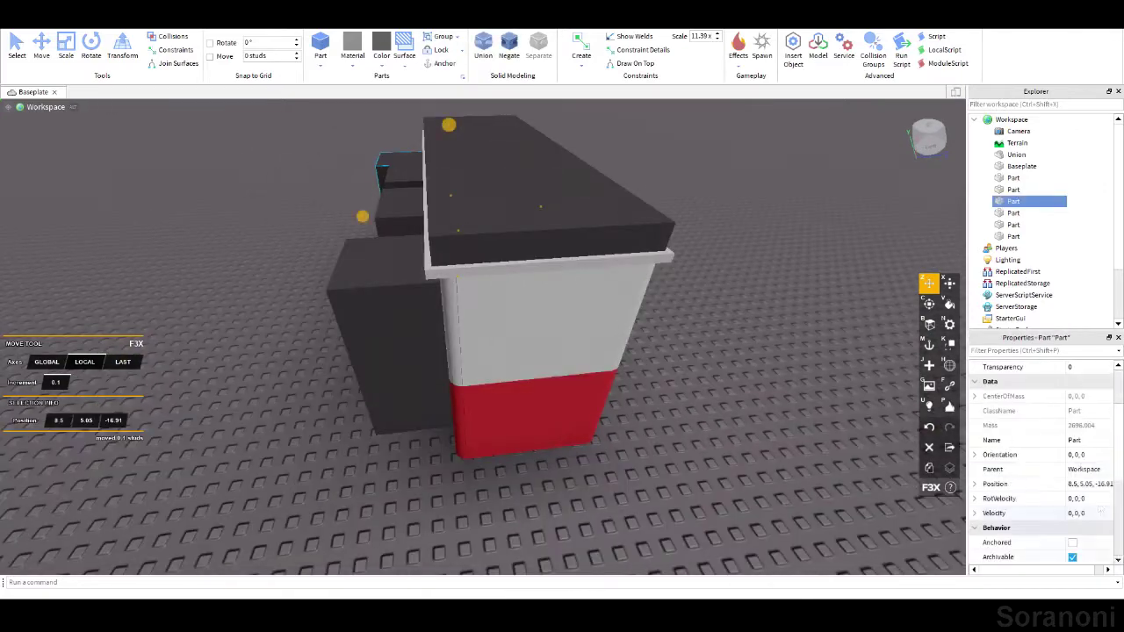
mouse_move(586, 362)
right_down()
mouse_move(587, 407)
mouse_move(720, 380)
right_up()
key(ctrl+shift+n)
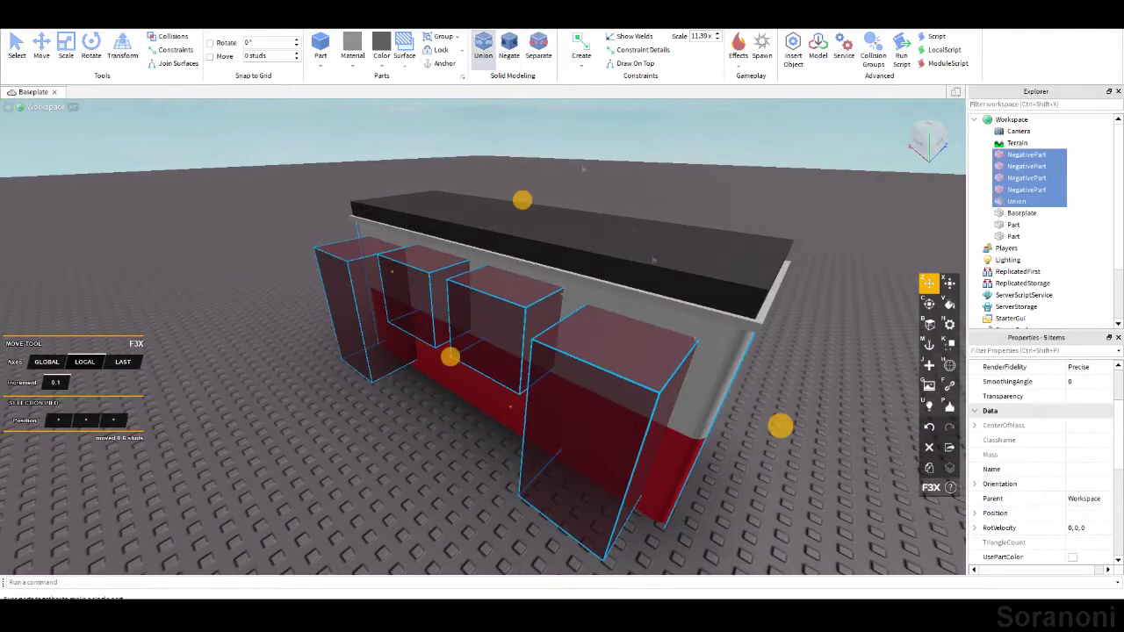
click(483, 46)
right_drag(782, 421, 740, 389)
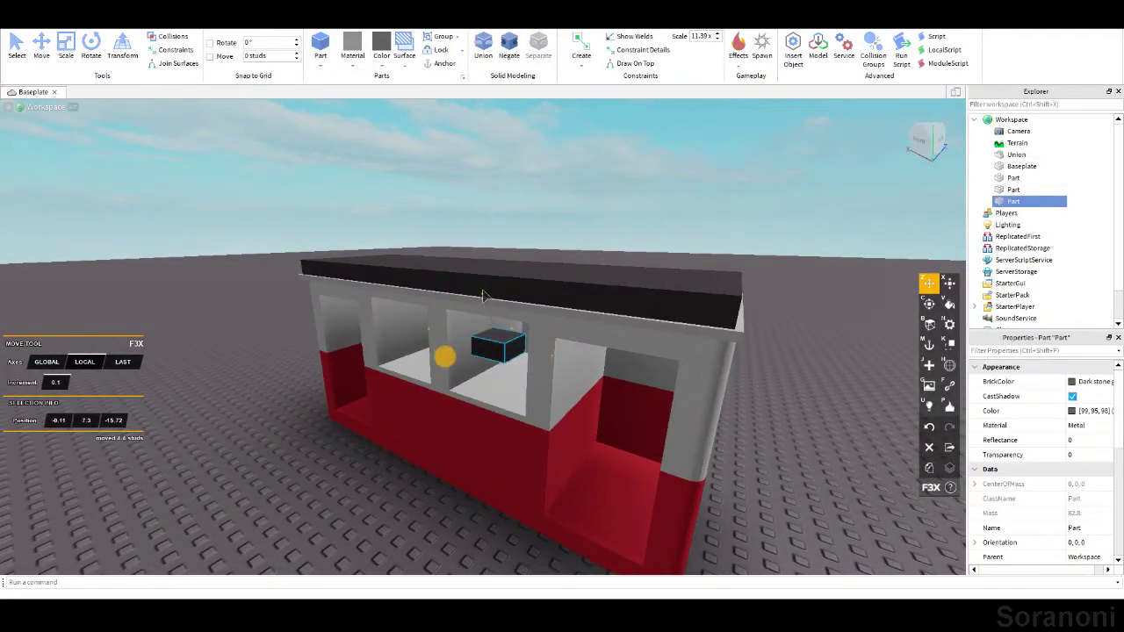
Stretch the small dark block into a long seat along the red wall.
right_drag(483, 296, 539, 431)
scroll(489, 486, down, 5)
right_drag(489, 486, 702, 389)
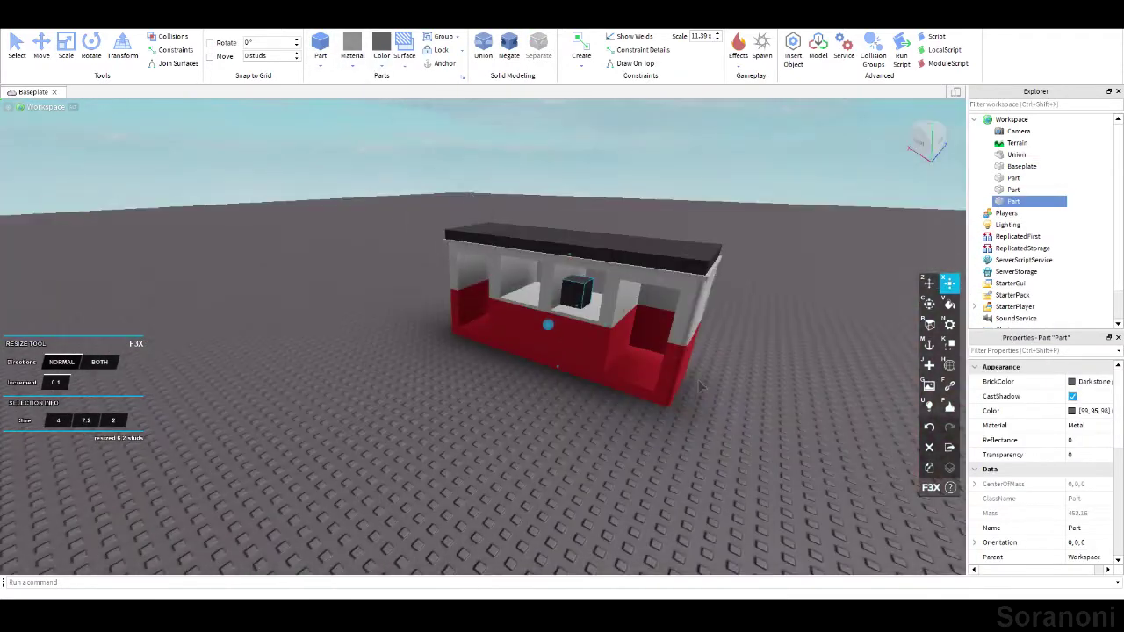
key(x)
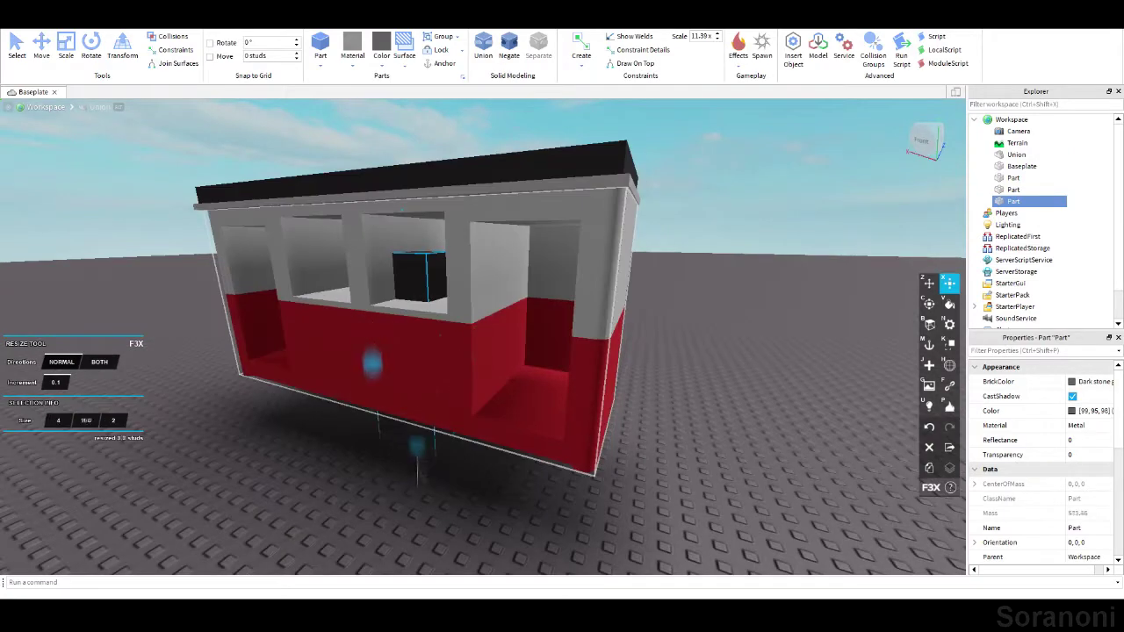
scroll(417, 442, up, 5)
mouse_move(416, 442)
right_down()
mouse_move(553, 309)
mouse_move(424, 314)
right_up()
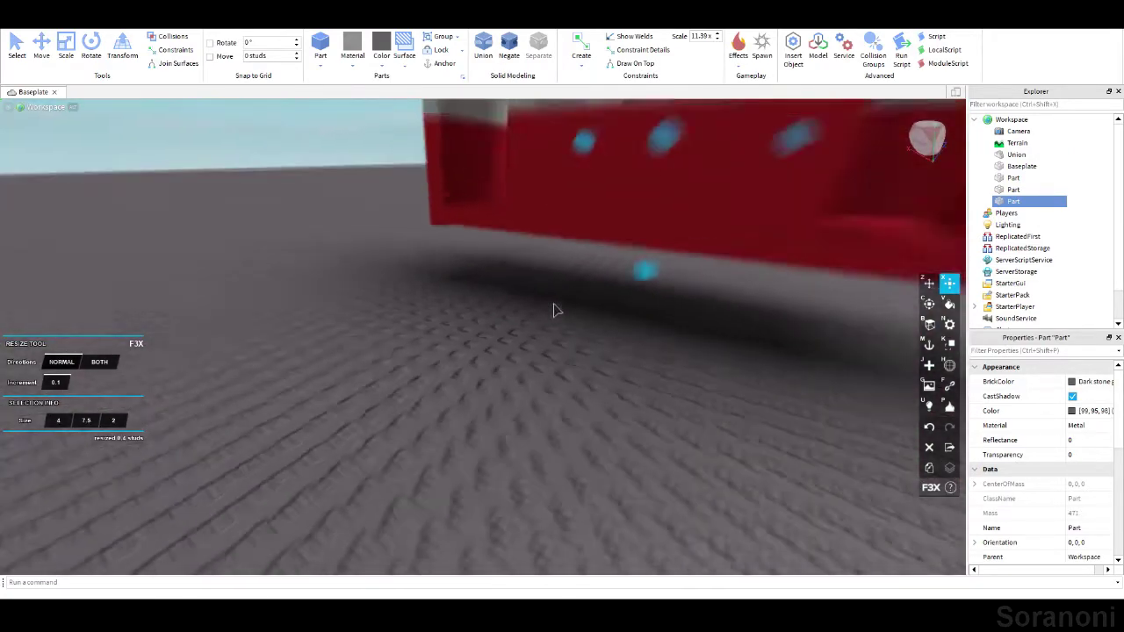
scroll(553, 309, down, 3)
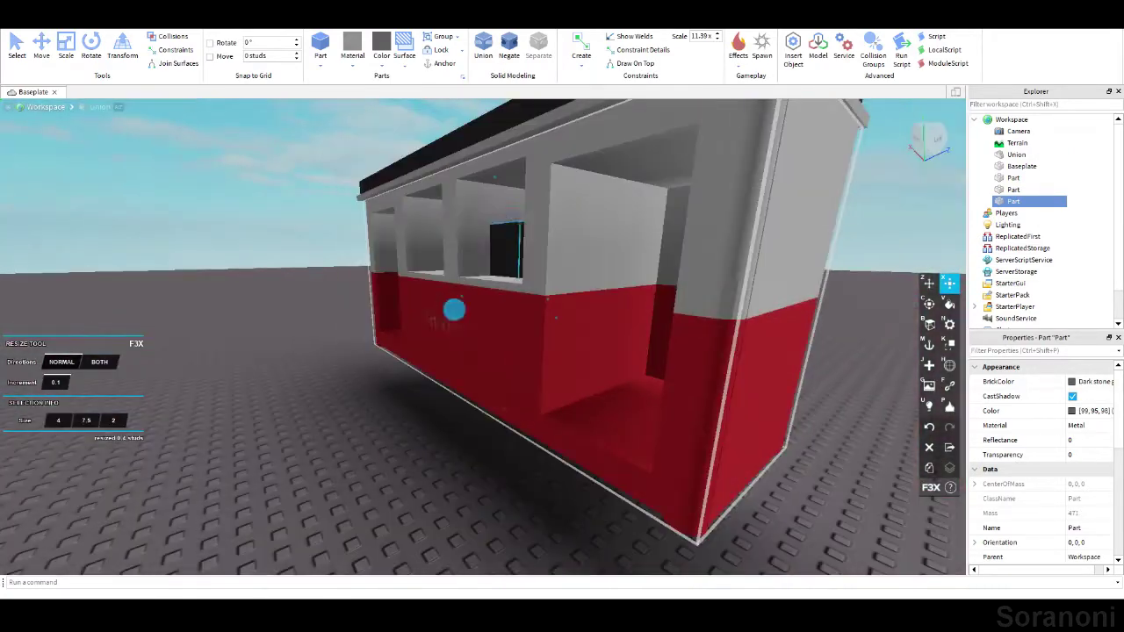
drag(427, 313, 369, 307)
mouse_move(369, 307)
right_down()
mouse_move(634, 332)
mouse_move(502, 293)
right_up()
Size a cutting block to 22×9.2×6.3 over the tram's end, negate it and union it.
right_drag(719, 302, 665, 321)
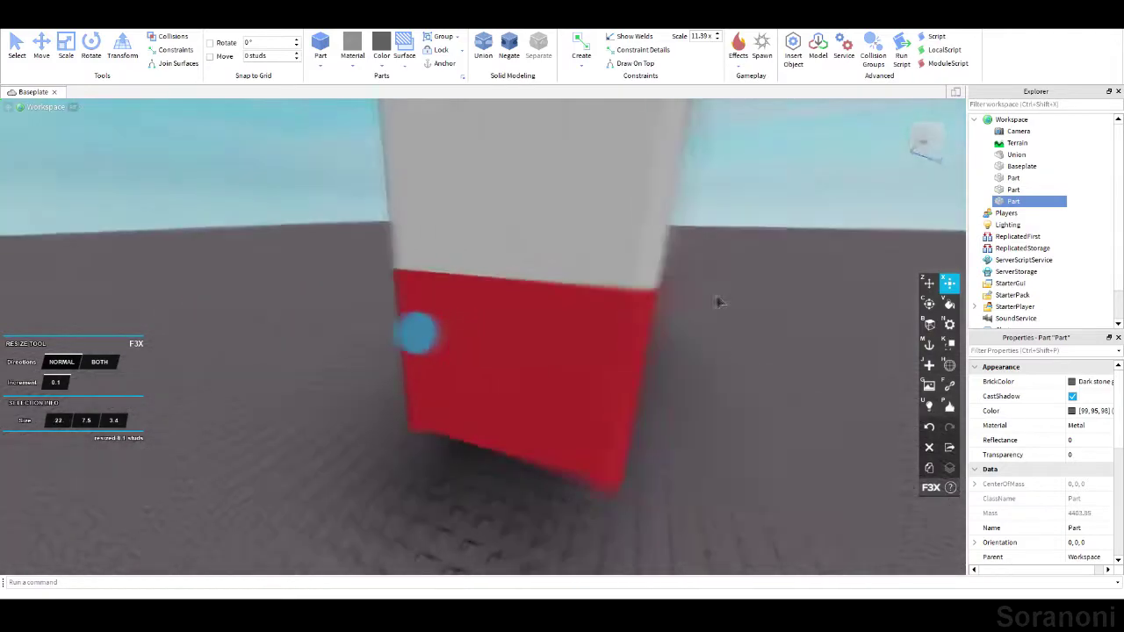
drag(664, 322, 650, 298)
mouse_move(650, 299)
right_down()
mouse_move(580, 169)
mouse_move(381, 284)
right_up()
click(498, 35)
click(484, 44)
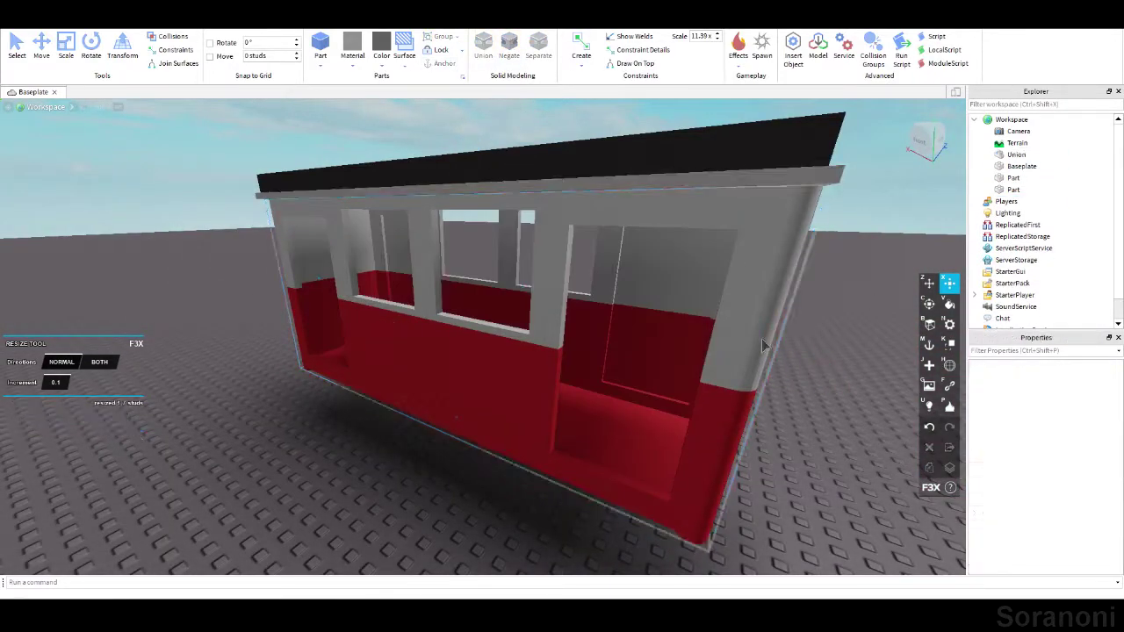
Redo the end door cut into the body and shorten the black block to 4 studs tall.
scroll(760, 343, up, 5)
right_drag(760, 343, 595, 356)
scroll(762, 345, down, 5)
key(ctrl+z)
key(ctrl+z)
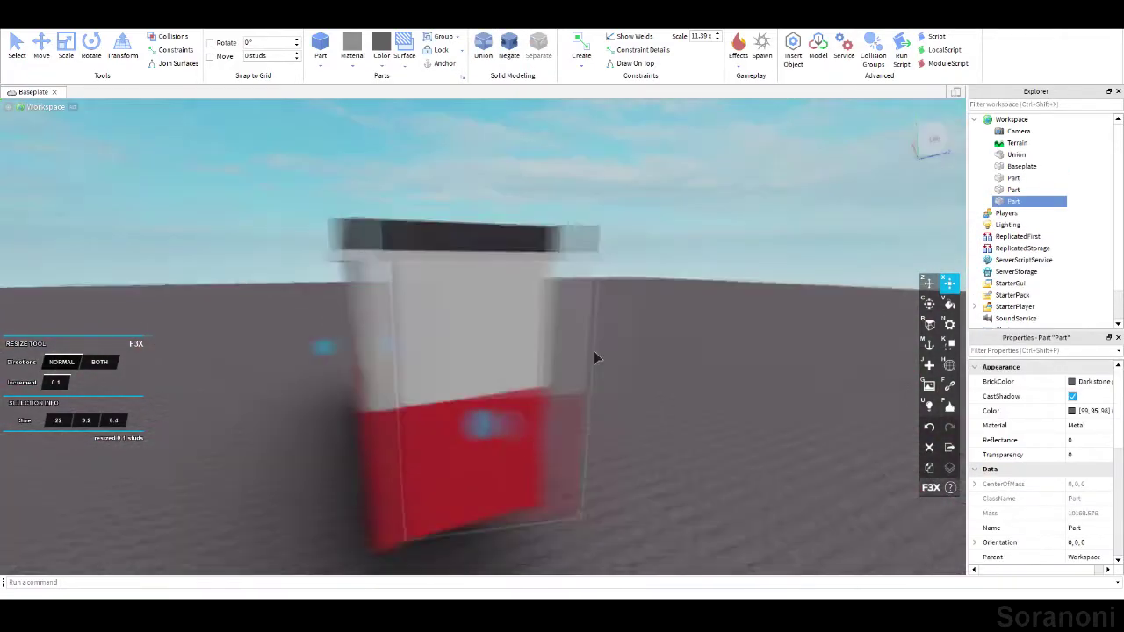
click(498, 41)
key(ctrl+z)
right_drag(728, 407, 730, 409)
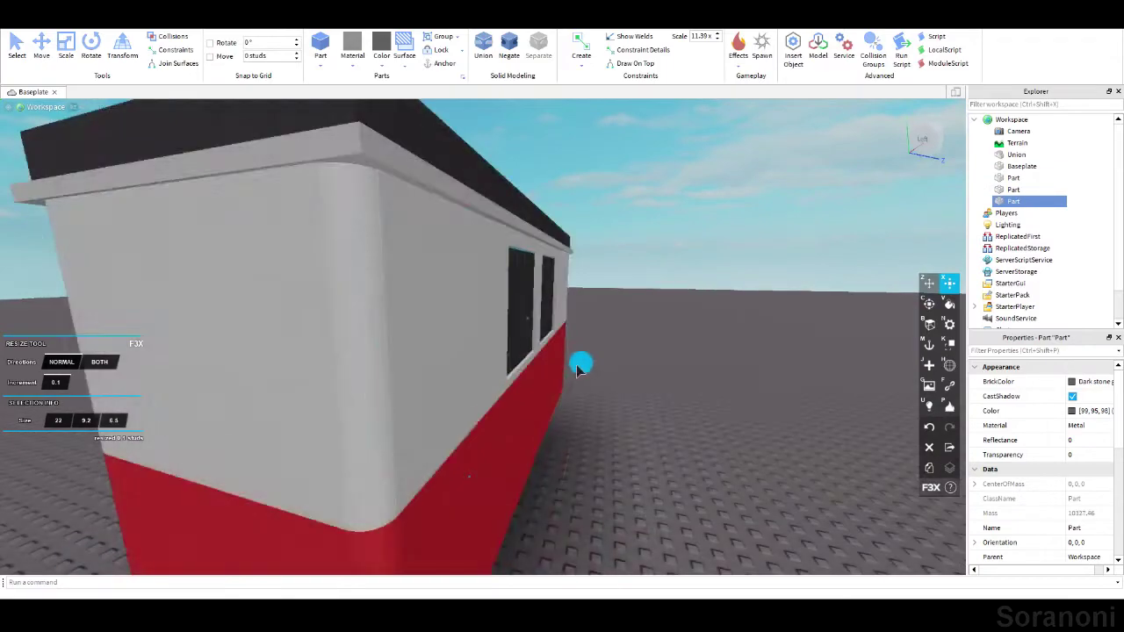
click(483, 46)
right_drag(527, 351, 562, 351)
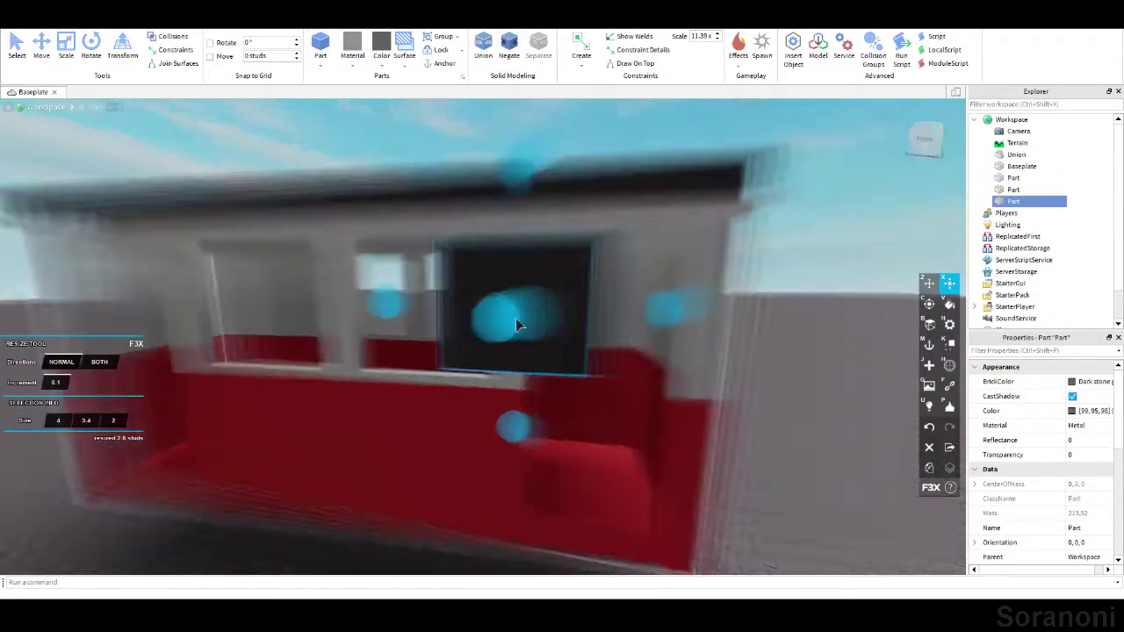
right_drag(512, 274, 681, 255)
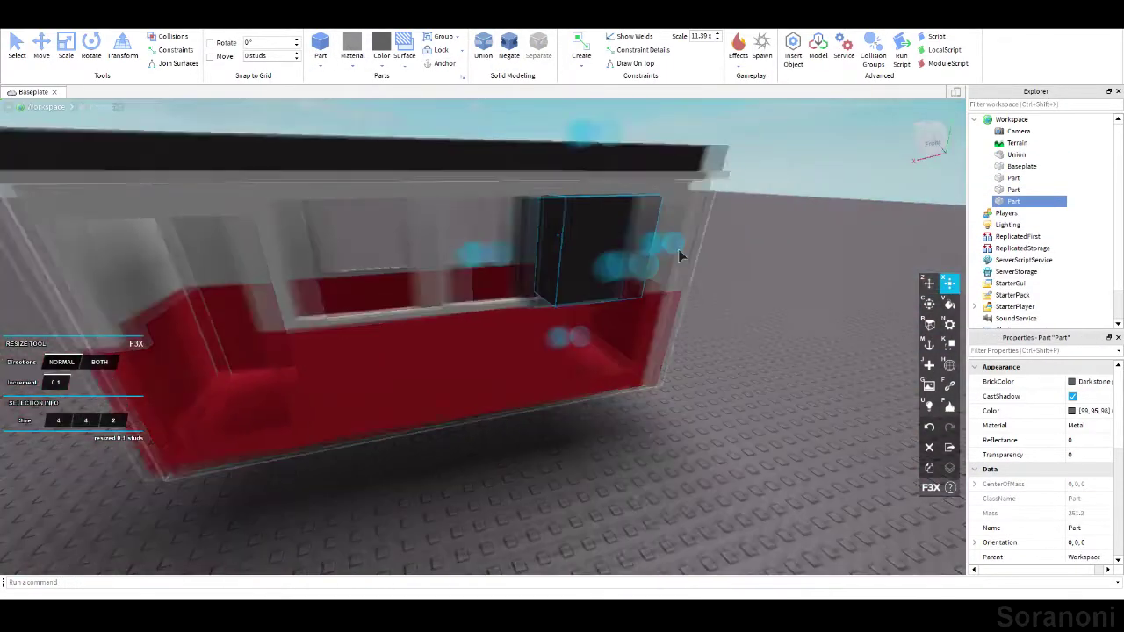
Stretch the black block to 25.2×4 with 5.2 depth and union it as an interior cut.
drag(678, 254, 720, 254)
right_drag(720, 254, 345, 260)
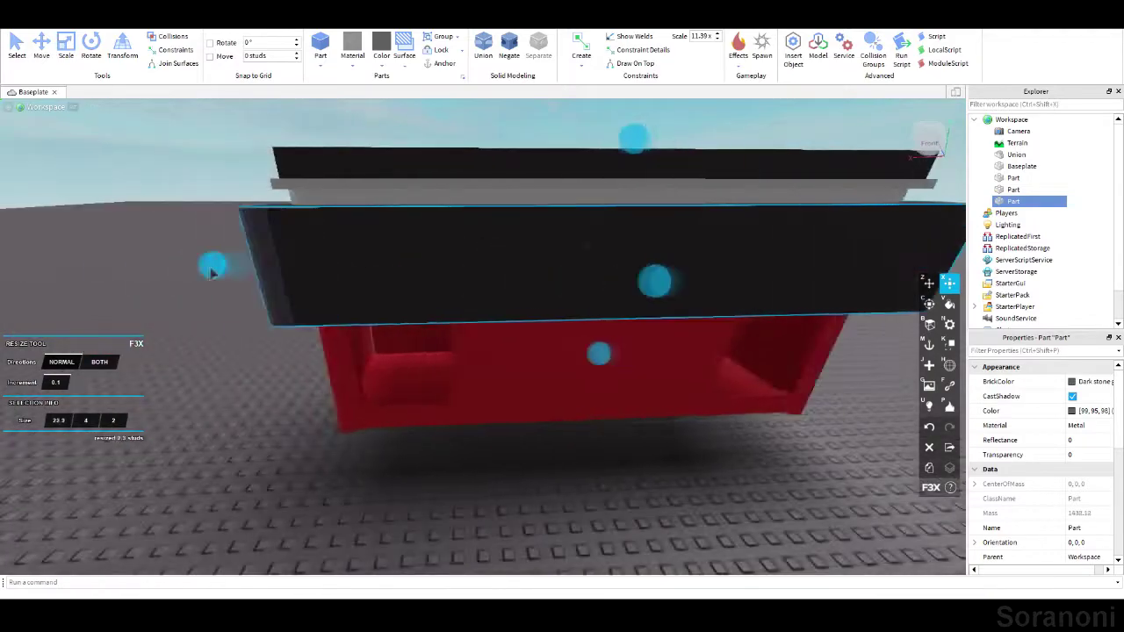
right_drag(430, 203, 792, 364)
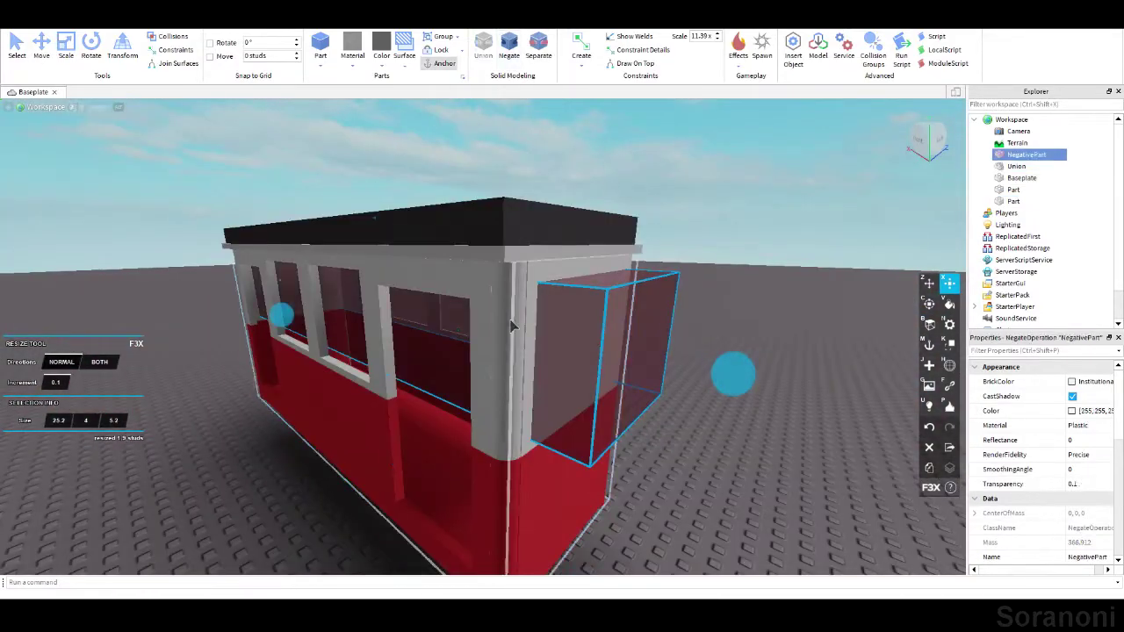
click(728, 378)
right_drag(728, 378, 724, 378)
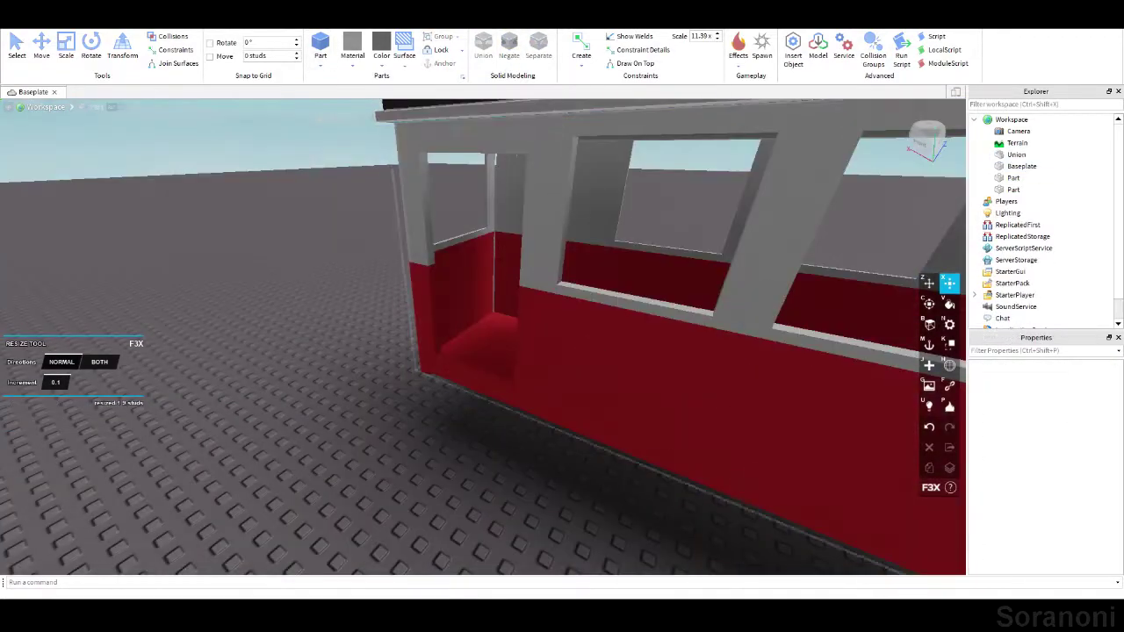
scroll(483, 334, down, 5)
Resize the dark block at the tram's end into a 10.6×5.7×0.1 window panel.
click(391, 290)
right_drag(615, 312, 619, 301)
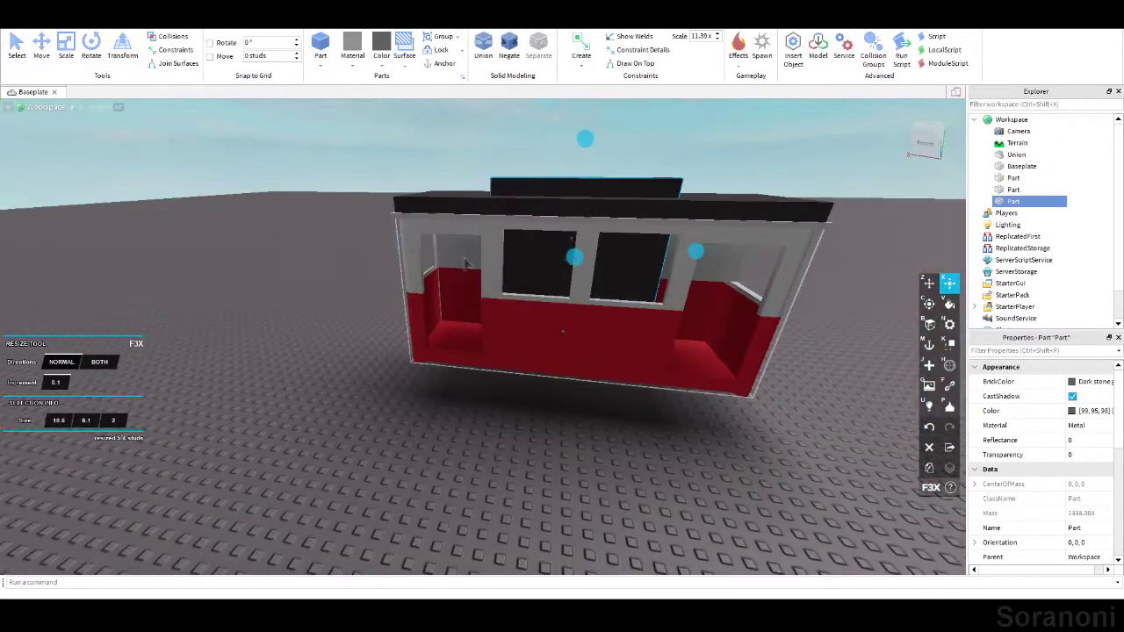
scroll(619, 301, up, 5)
drag(619, 301, 544, 298)
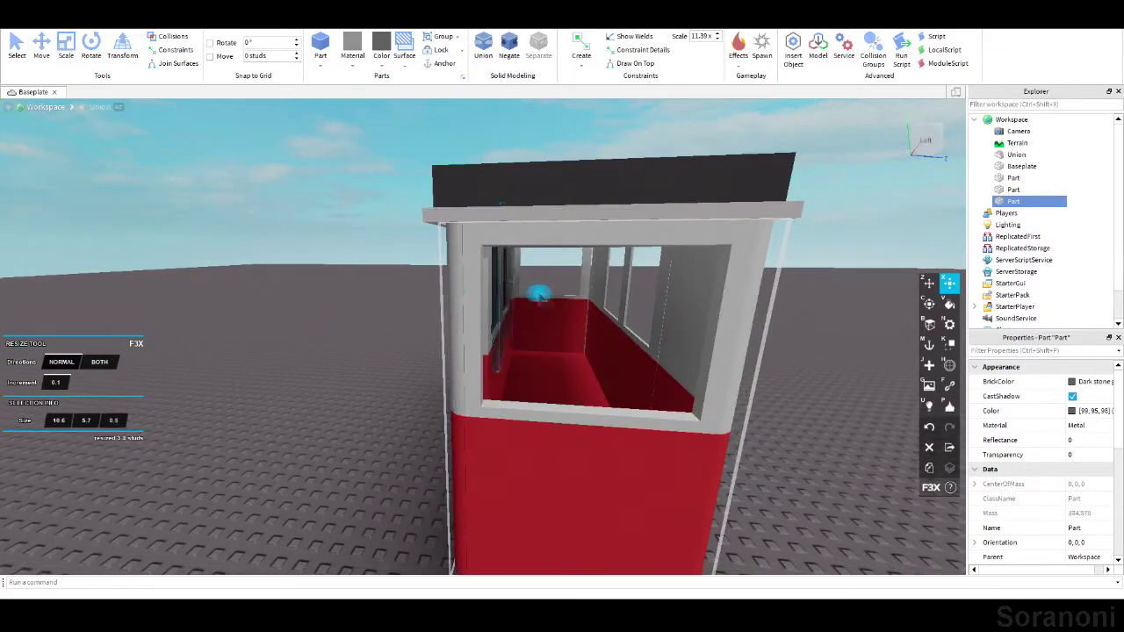
right_drag(545, 298, 526, 263)
click(381, 48)
Make the panel Lily white Glass with 0.5 transparency.
click(463, 143)
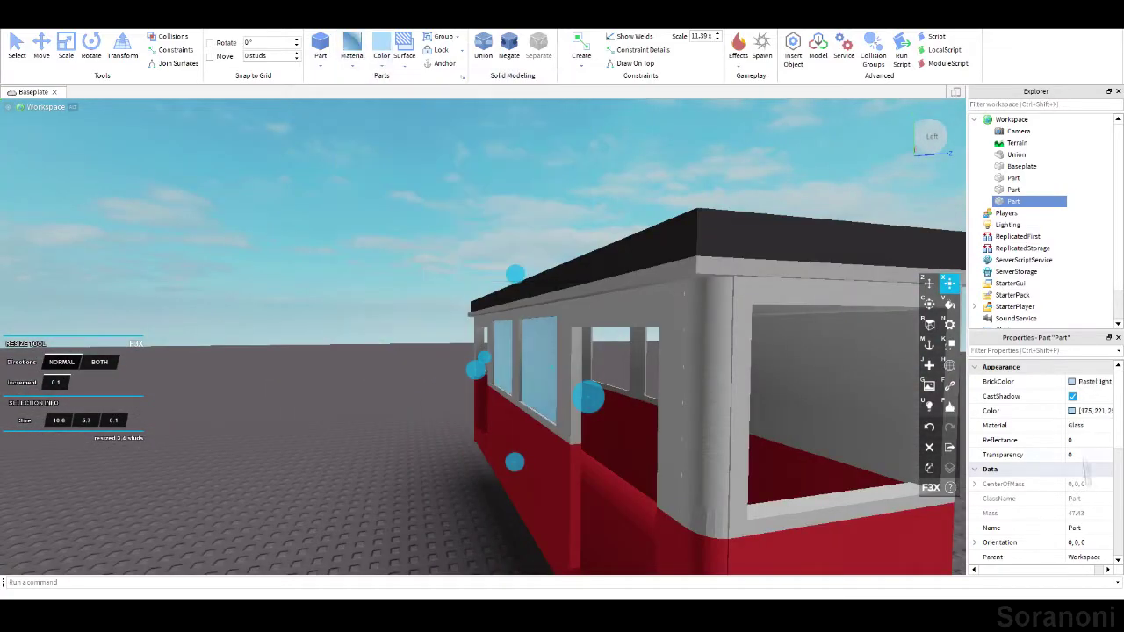
click(1085, 454)
text(0.5)
click(381, 48)
right_drag(386, 369, 369, 371)
Duplicate the glass pane and move the copy into the window at the other end.
key(ctrl+d)
key(z)
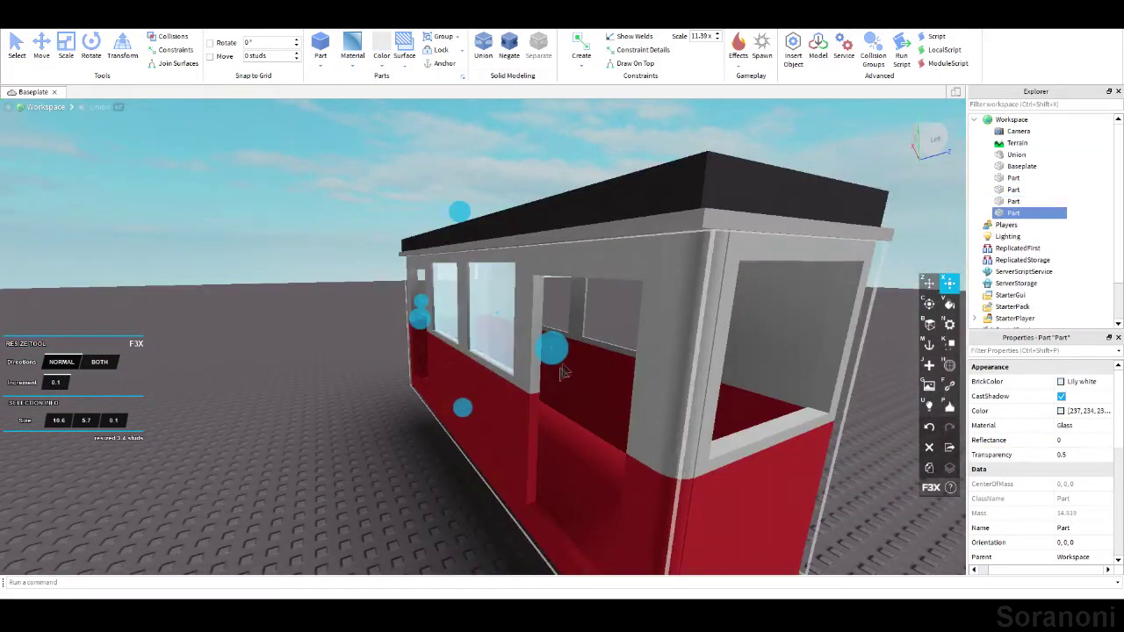
mouse_move(562, 372)
right_down()
mouse_move(467, 364)
mouse_move(482, 345)
right_up()
key(x)
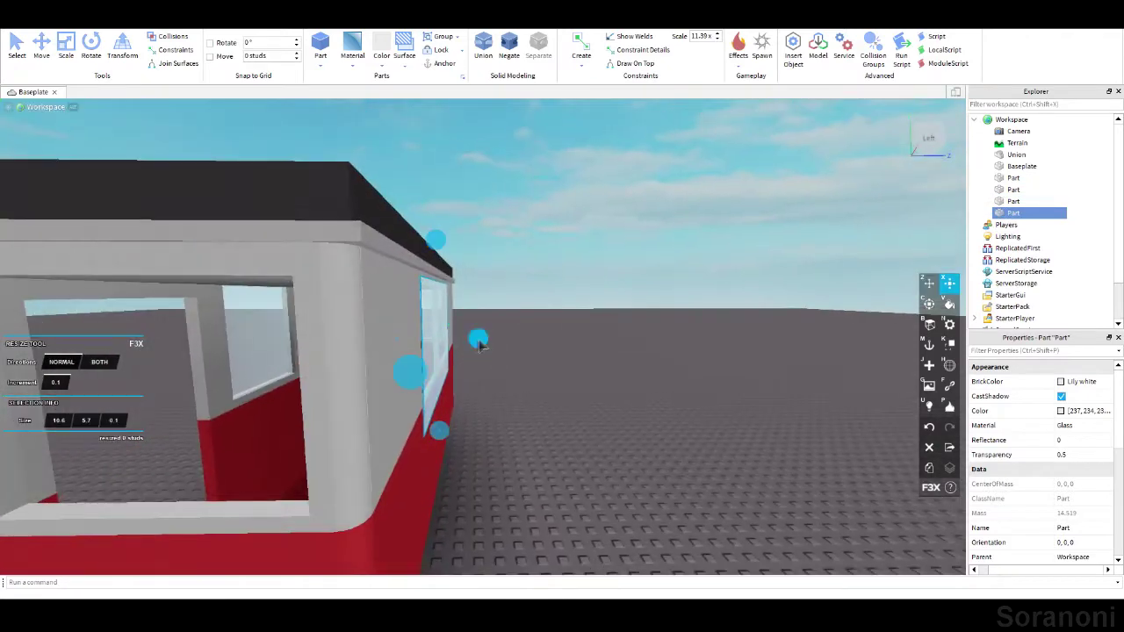
mouse_move(467, 340)
right_down()
mouse_move(568, 430)
mouse_move(503, 405)
right_up()
click(568, 430)
key(z)
mouse_move(402, 393)
right_down()
mouse_move(397, 375)
mouse_move(730, 406)
right_up()
key(x)
Inspect the glazed end corner and paste another glass pane copy.
right_drag(752, 329, 437, 319)
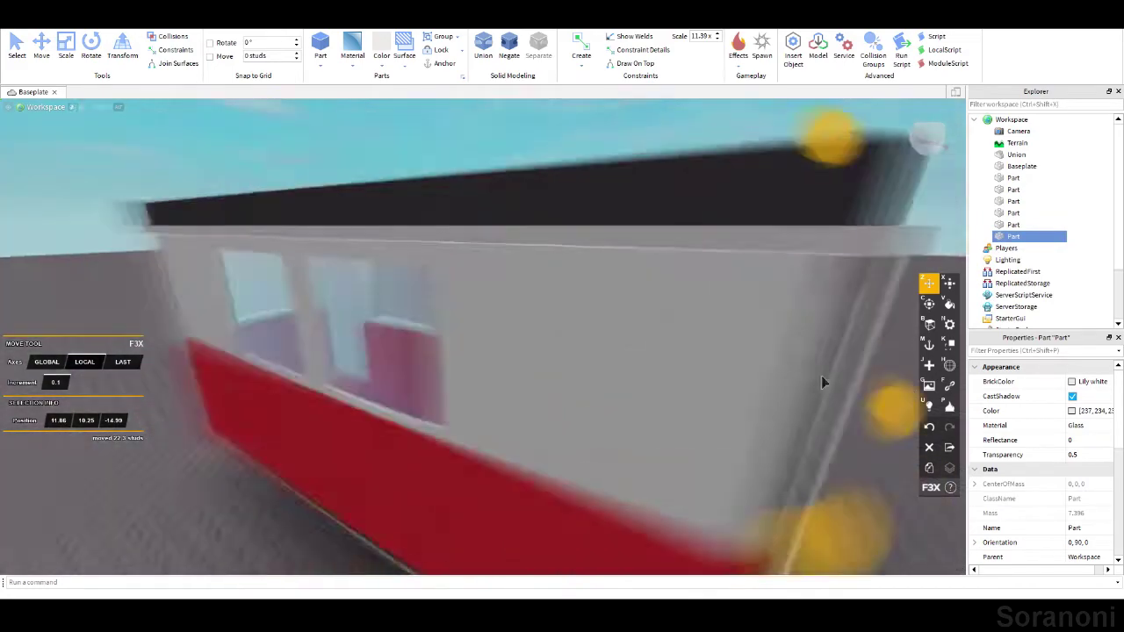
scroll(600, 383, up, 5)
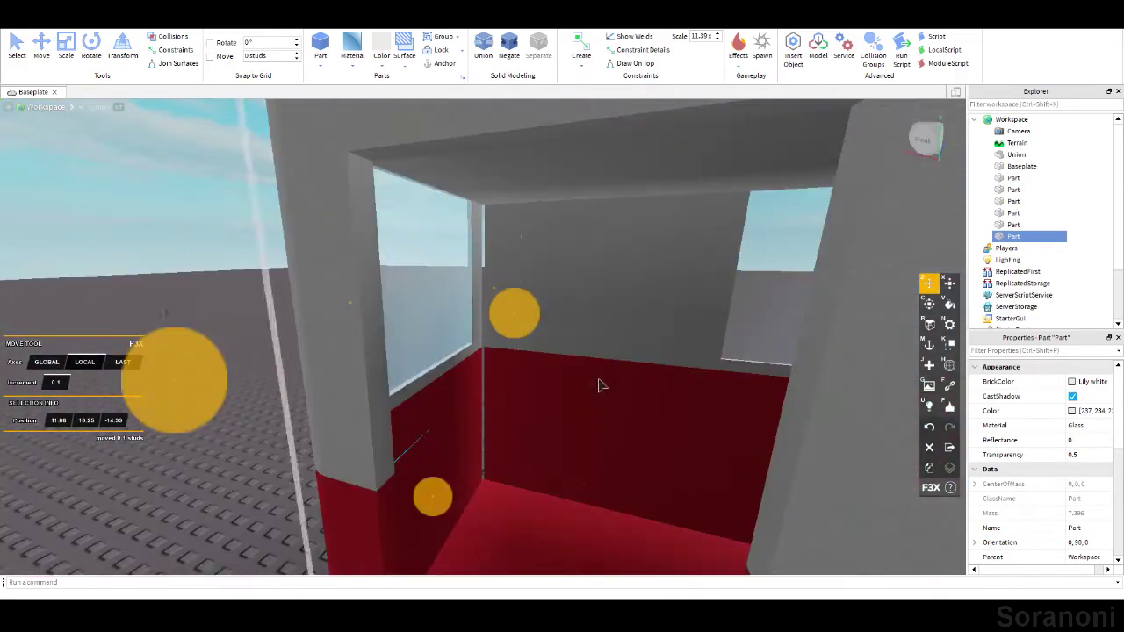
scroll(583, 433, down, 10)
click(583, 433)
scroll(577, 427, up, 5)
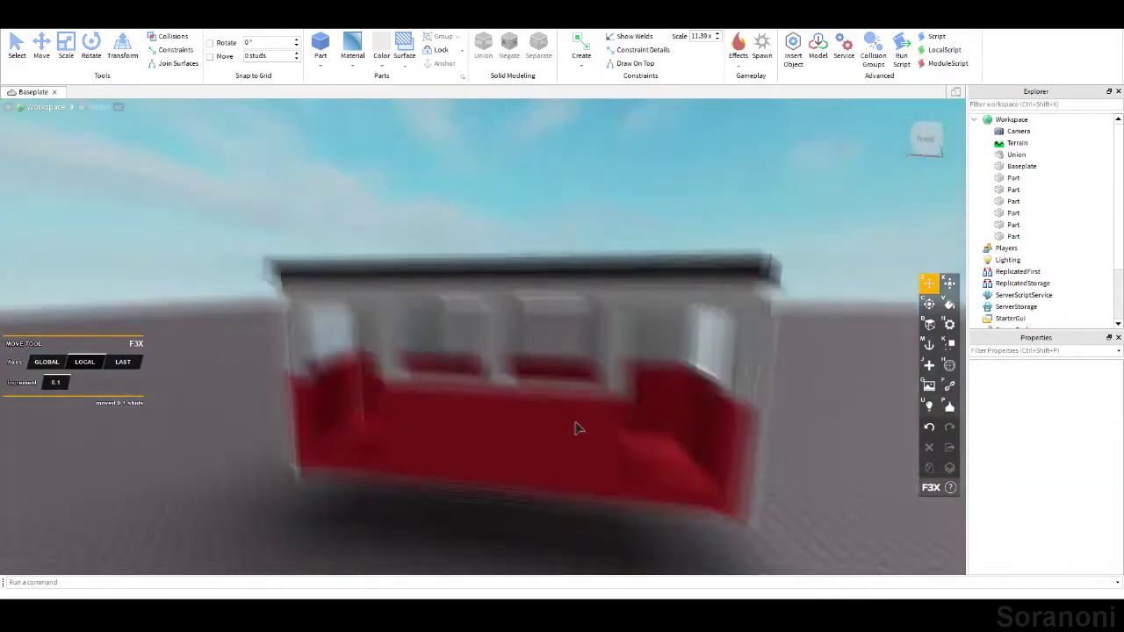
scroll(577, 428, down, 3)
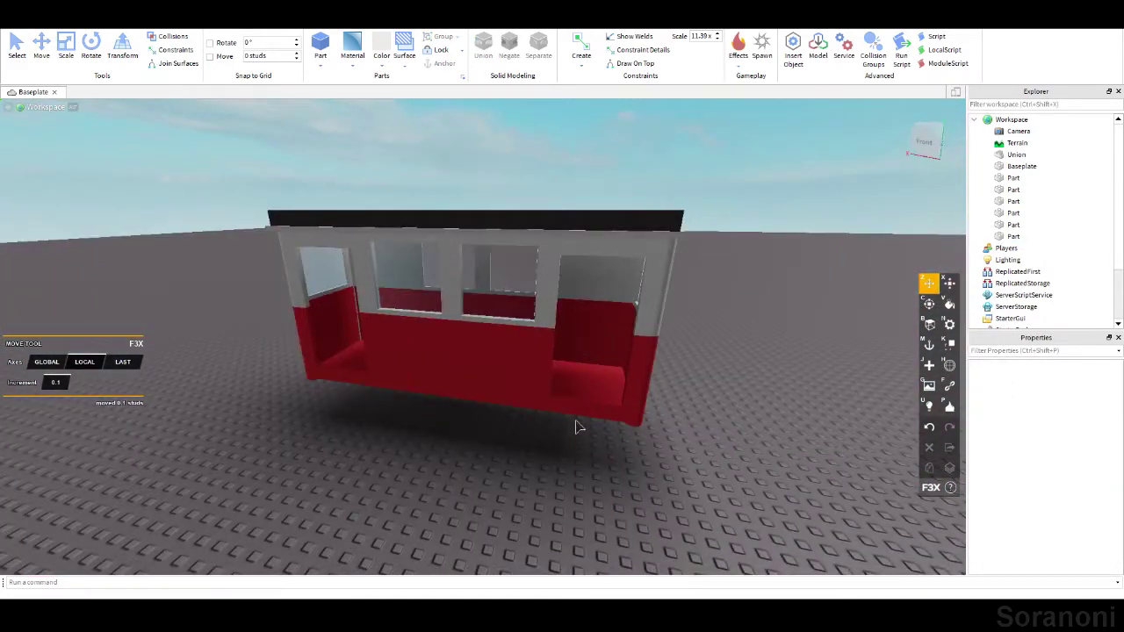
right_drag(577, 427, 754, 436)
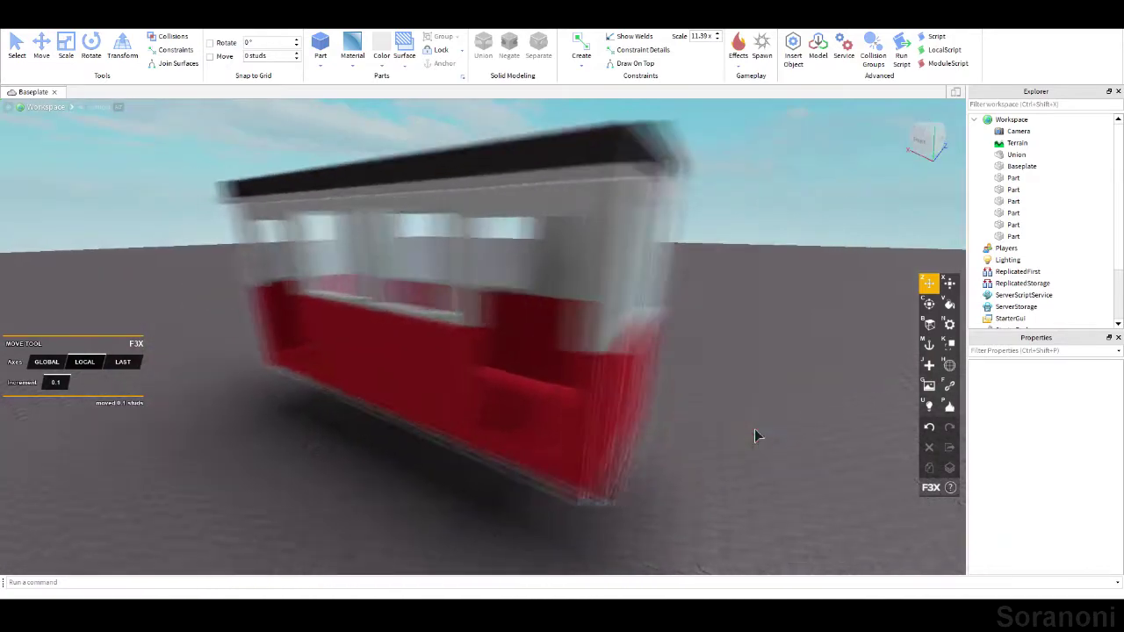
scroll(755, 428, up, 5)
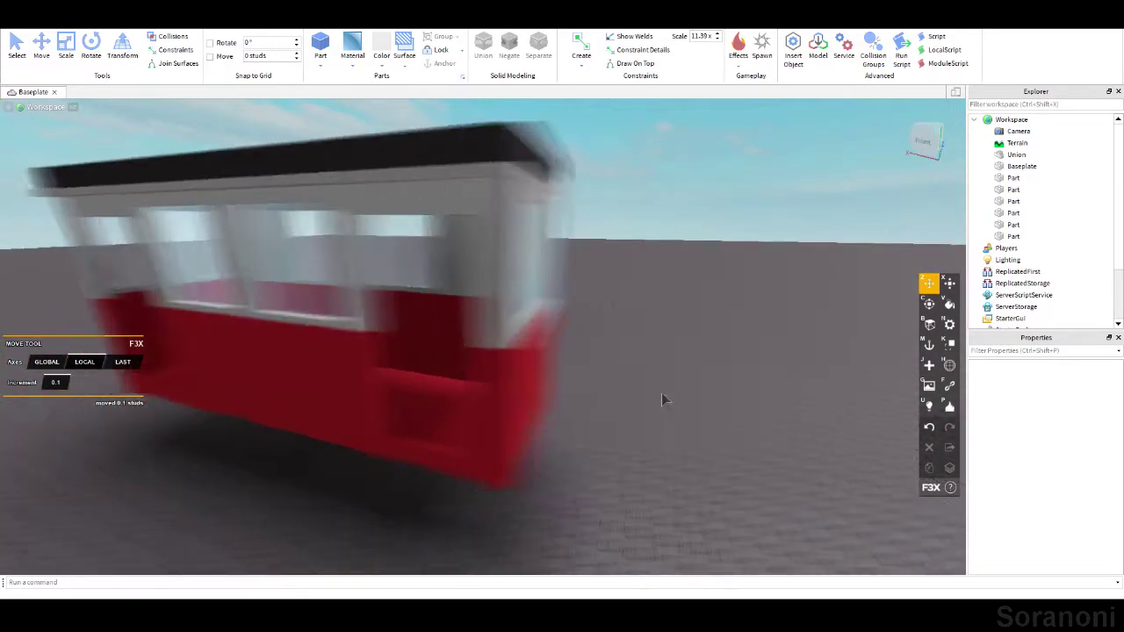
scroll(661, 395, up, 5)
scroll(664, 399, down, 3)
scroll(482, 331, down, 3)
key(ctrl+v)
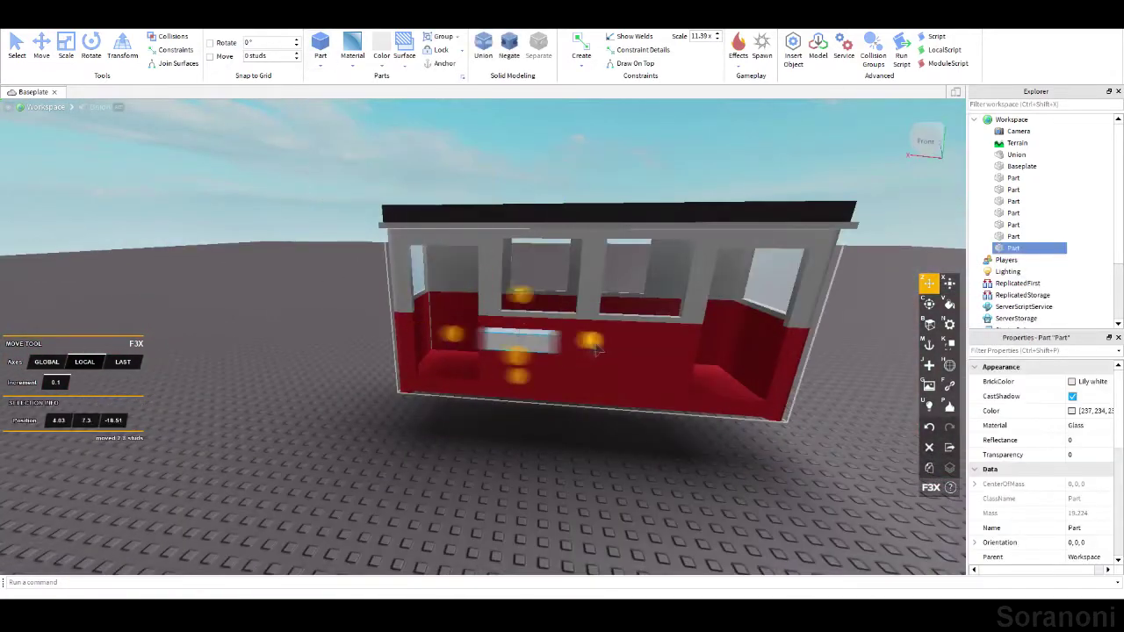
Resize the glass copies into panels along the inner side wall.
scroll(664, 326, up, 5)
key(x)
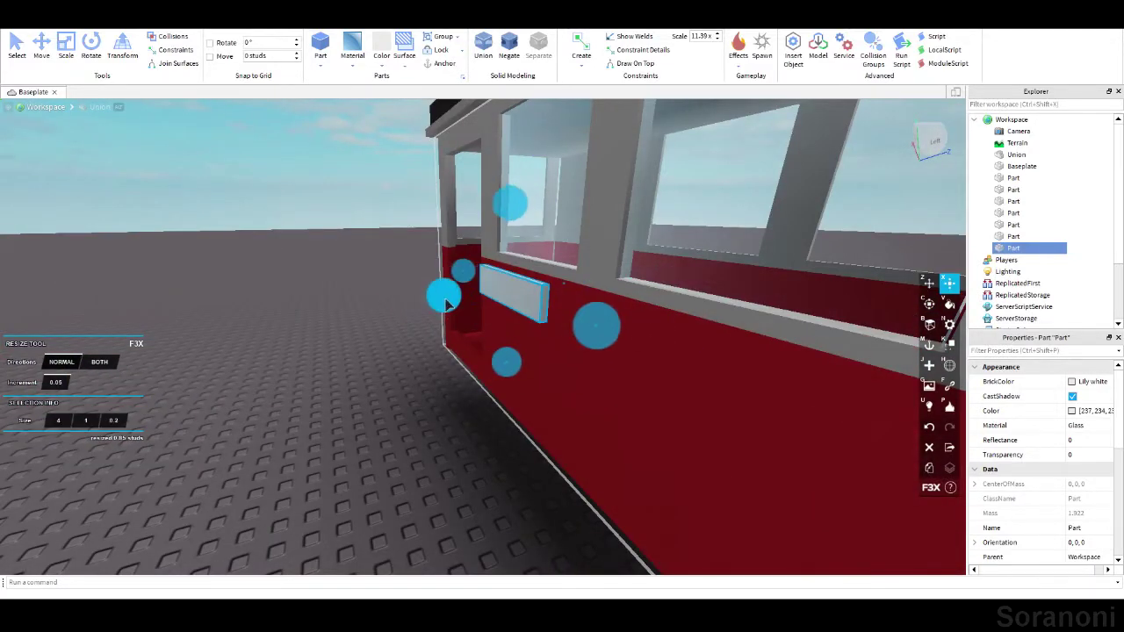
right_drag(453, 303, 589, 332)
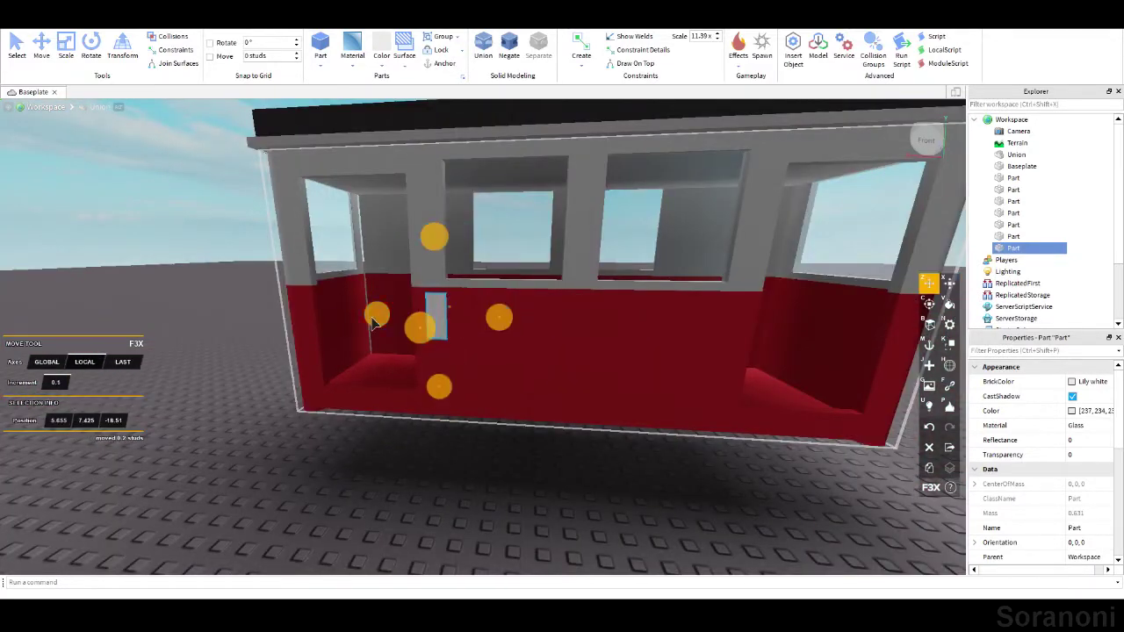
key(x)
scroll(527, 386, down, 3)
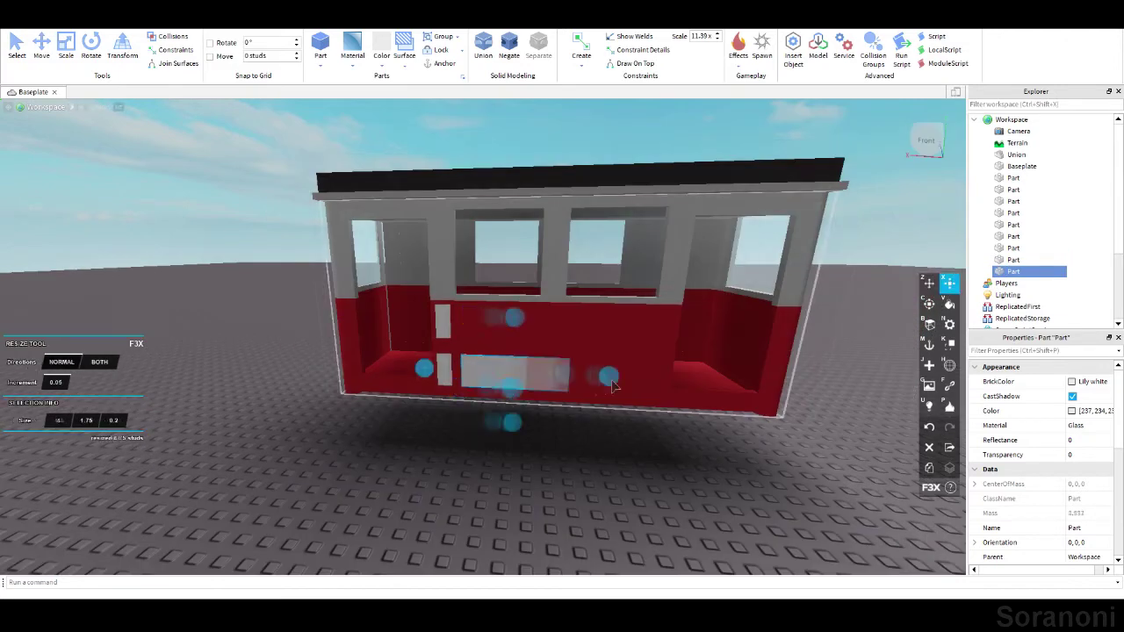
scroll(555, 397, up, 3)
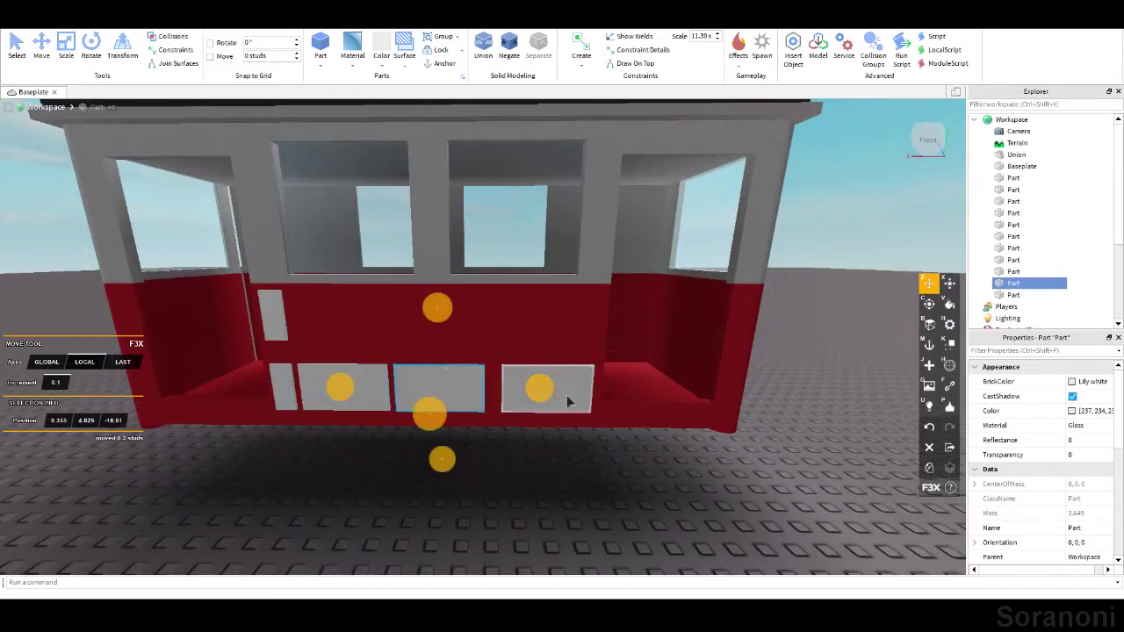
Duplicate the panel row, raise it 2.4 studs, and deepen a panel to 0.45.
click(521, 397)
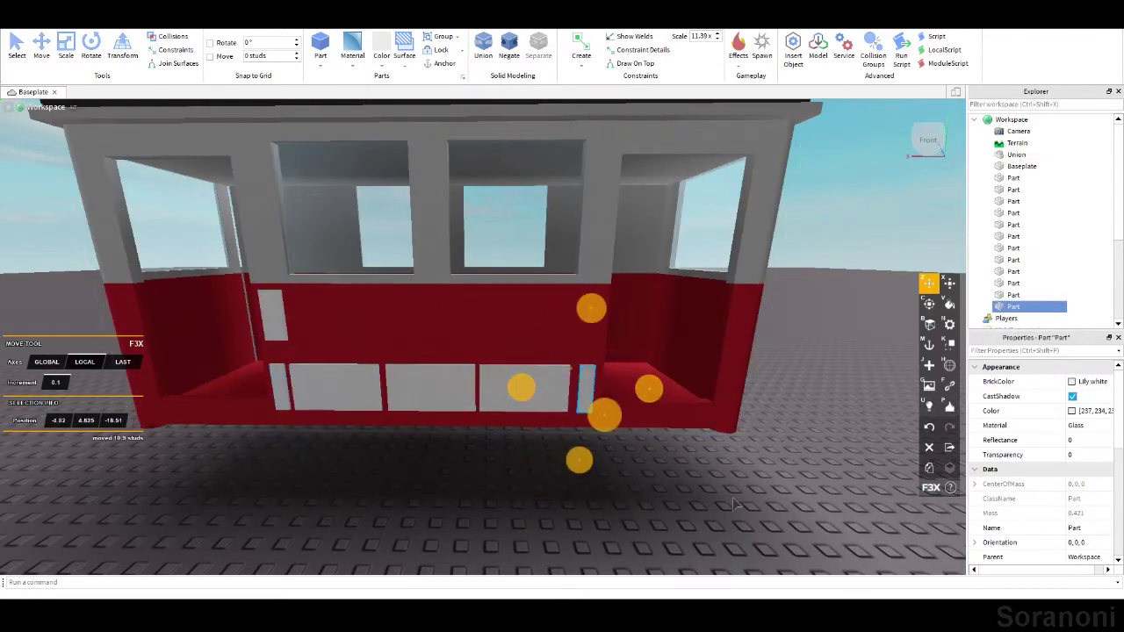
click(279, 390)
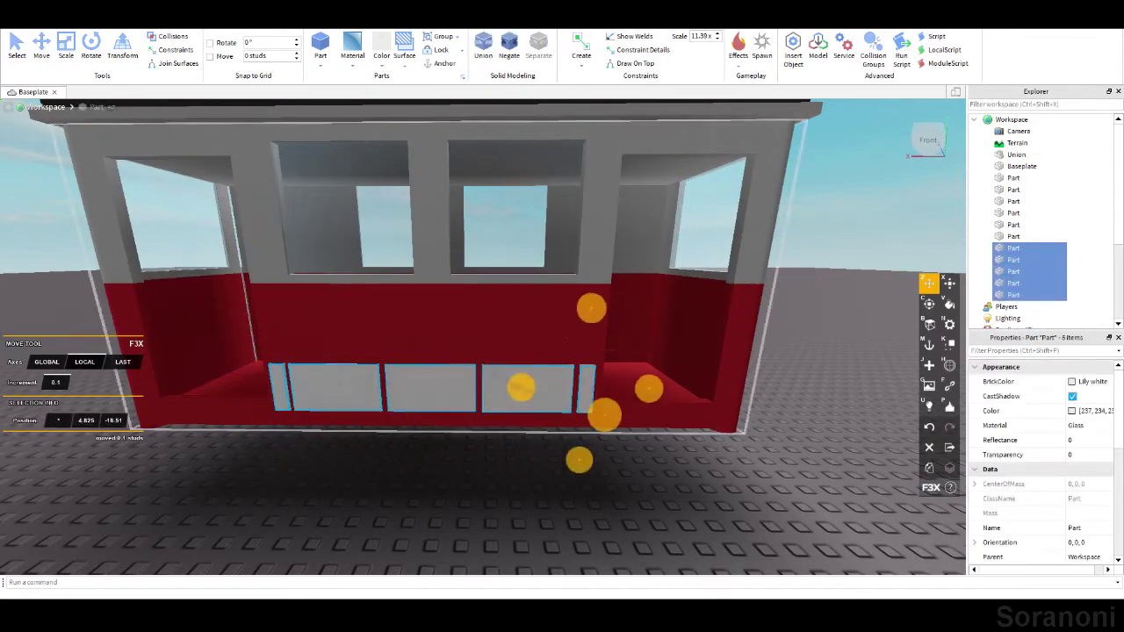
key(ctrl+d)
drag(433, 305, 436, 236)
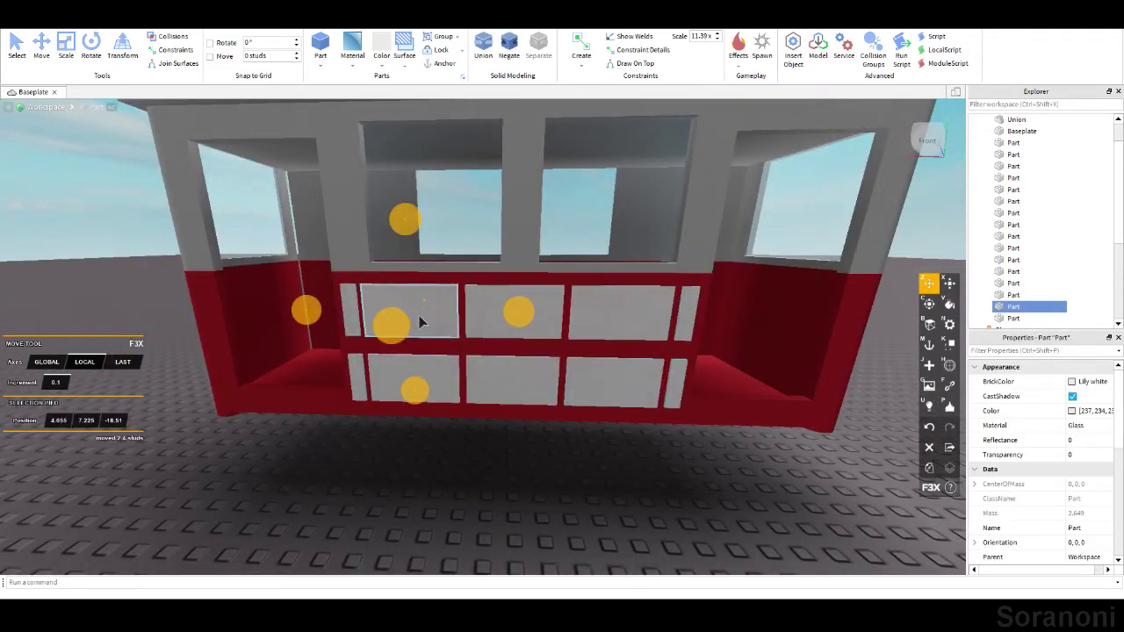
key(x)
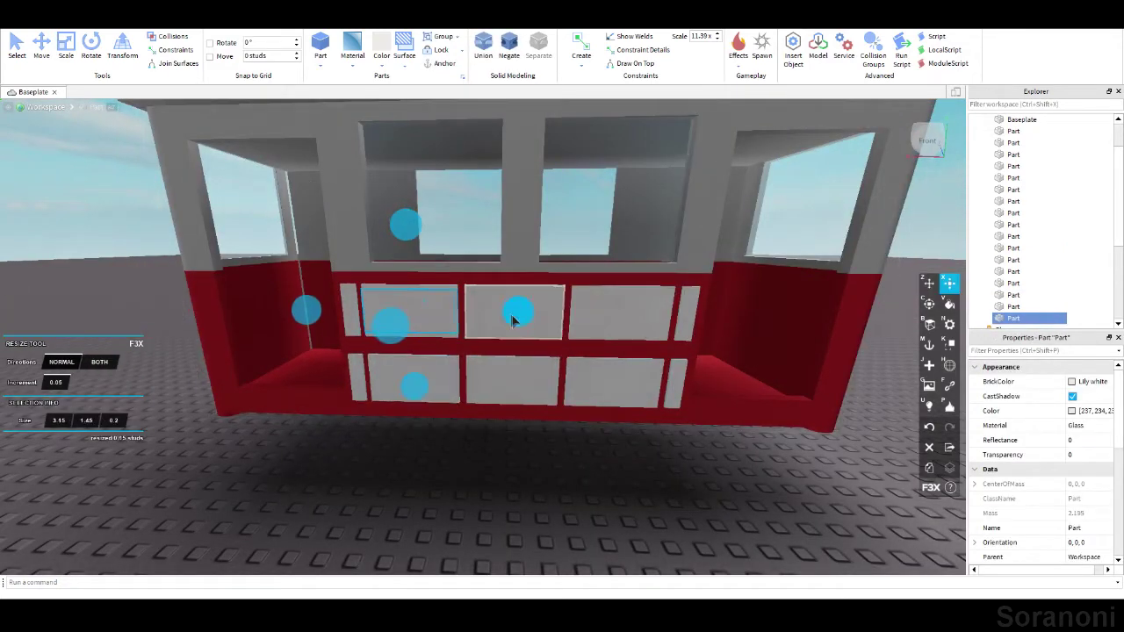
drag(310, 312, 432, 313)
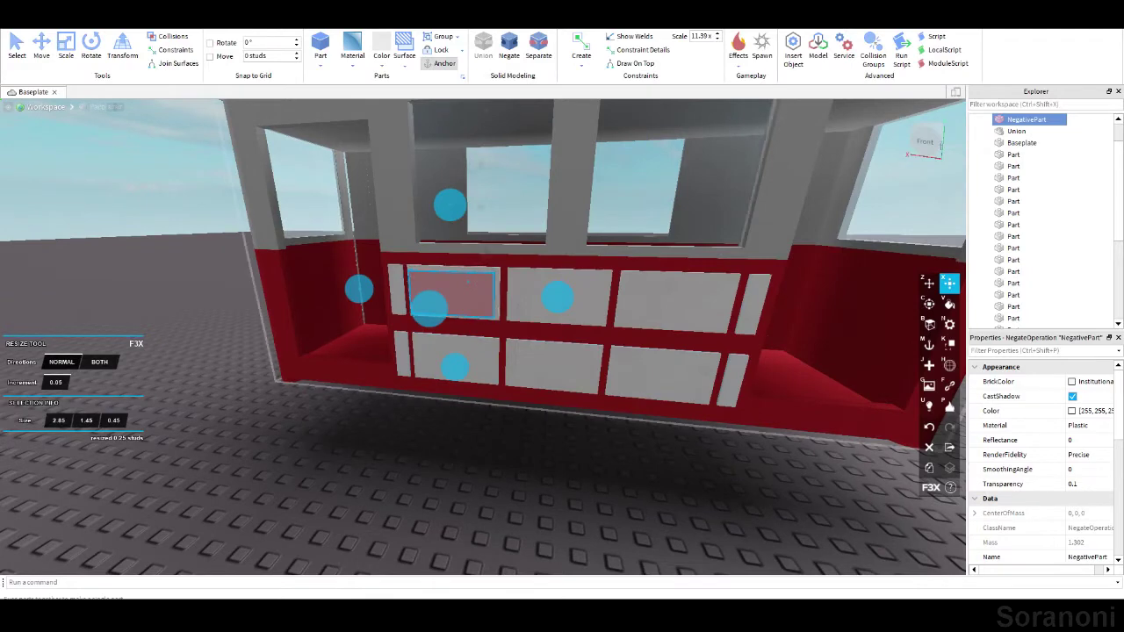
Undo the panel union, position the frame pieces on the side and widen a thin strip to 0.35 studs.
key(ctrl+z)
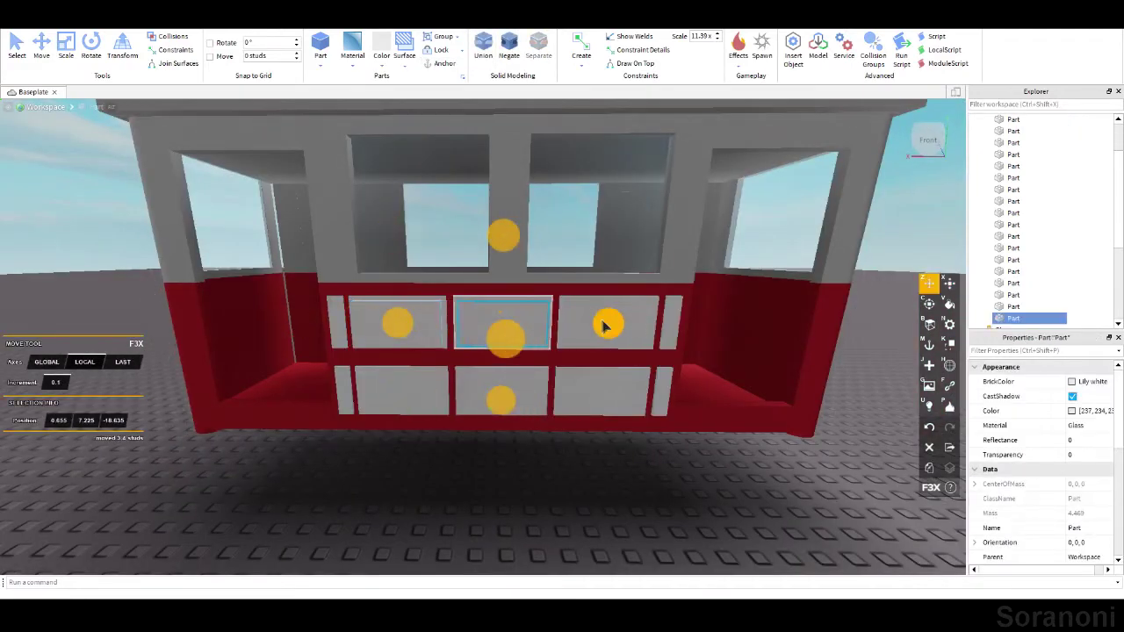
right_drag(606, 328, 677, 319)
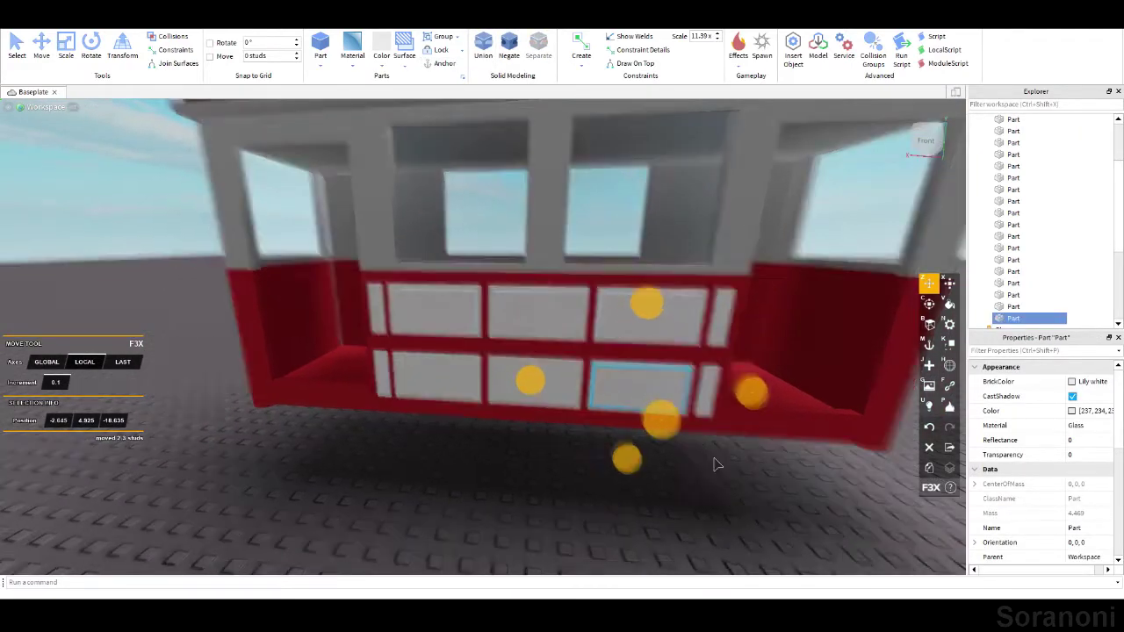
right_drag(715, 463, 729, 456)
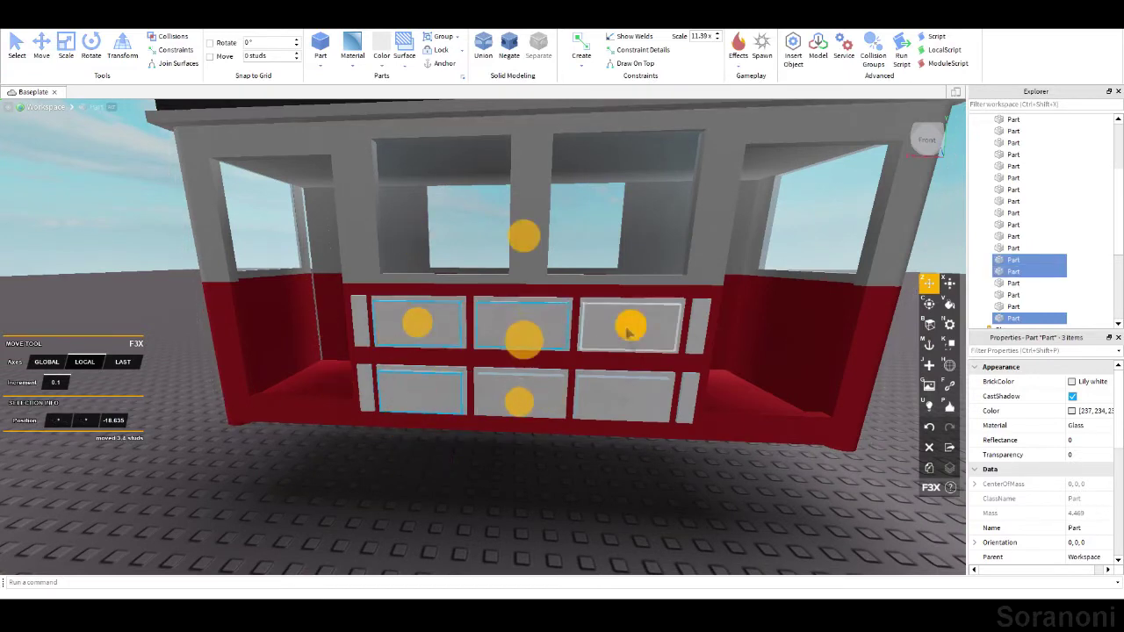
click(524, 332)
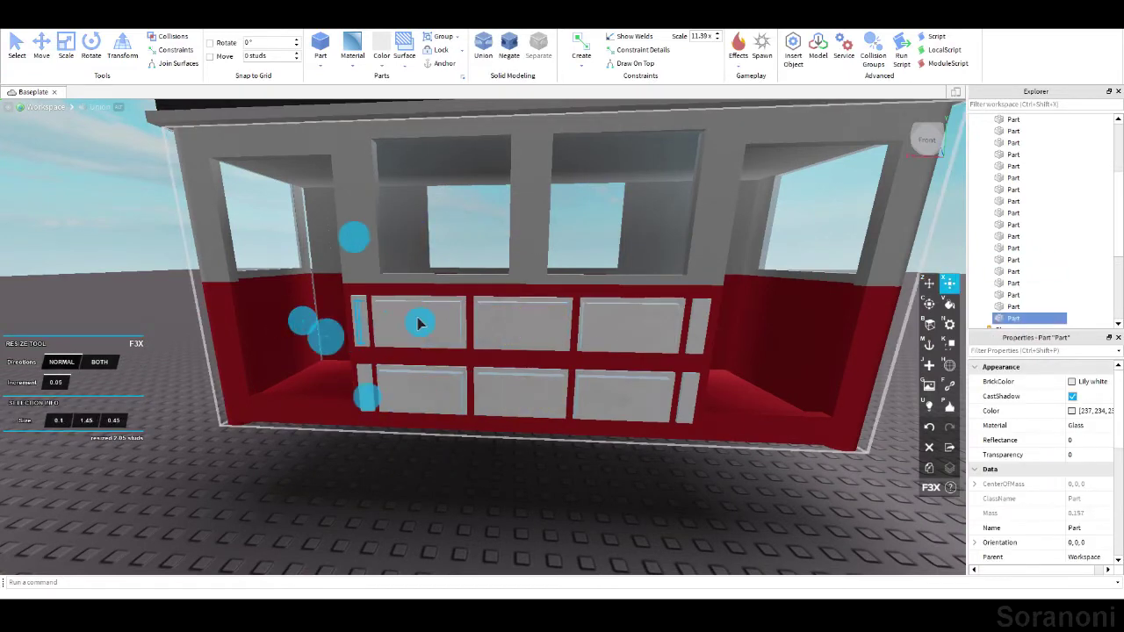
drag(418, 324, 426, 324)
right_drag(426, 324, 524, 405)
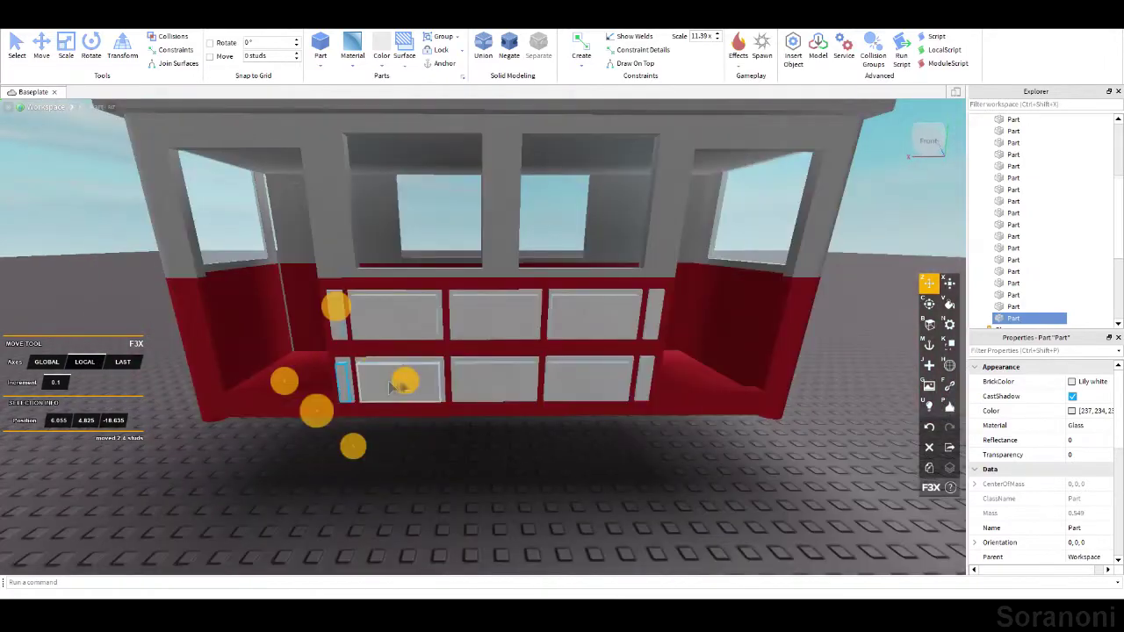
Union the thin side strips with the frame pieces and shift the merged panel into place.
mouse_move(474, 314)
right_down()
mouse_move(517, 395)
mouse_move(316, 307)
right_up()
scroll(517, 395, up, 5)
click(309, 303)
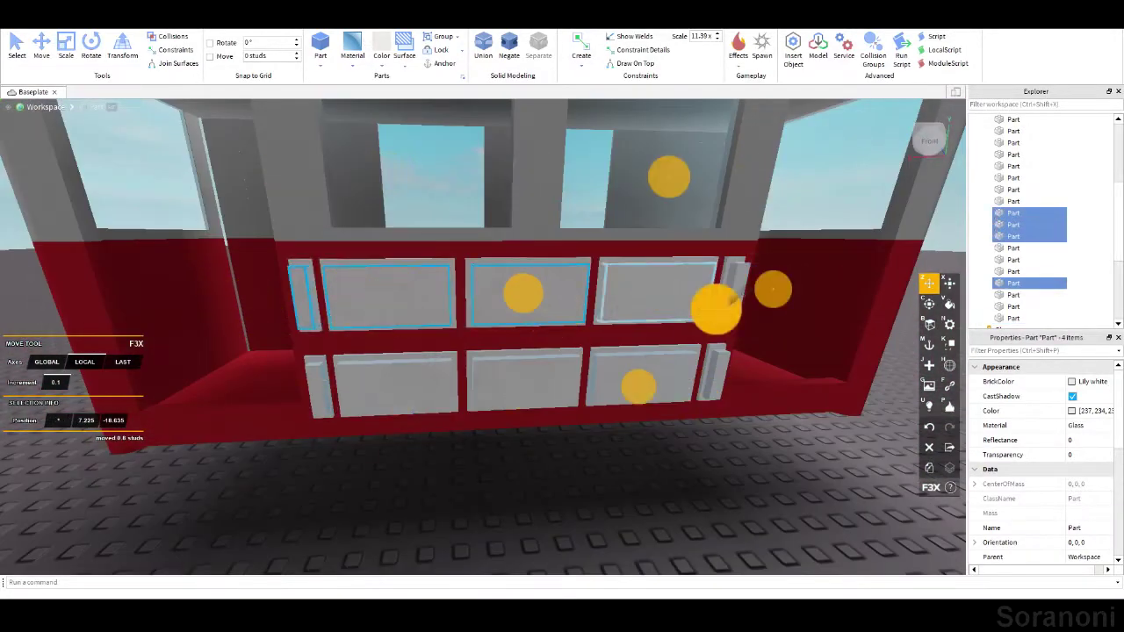
shift+click(722, 369)
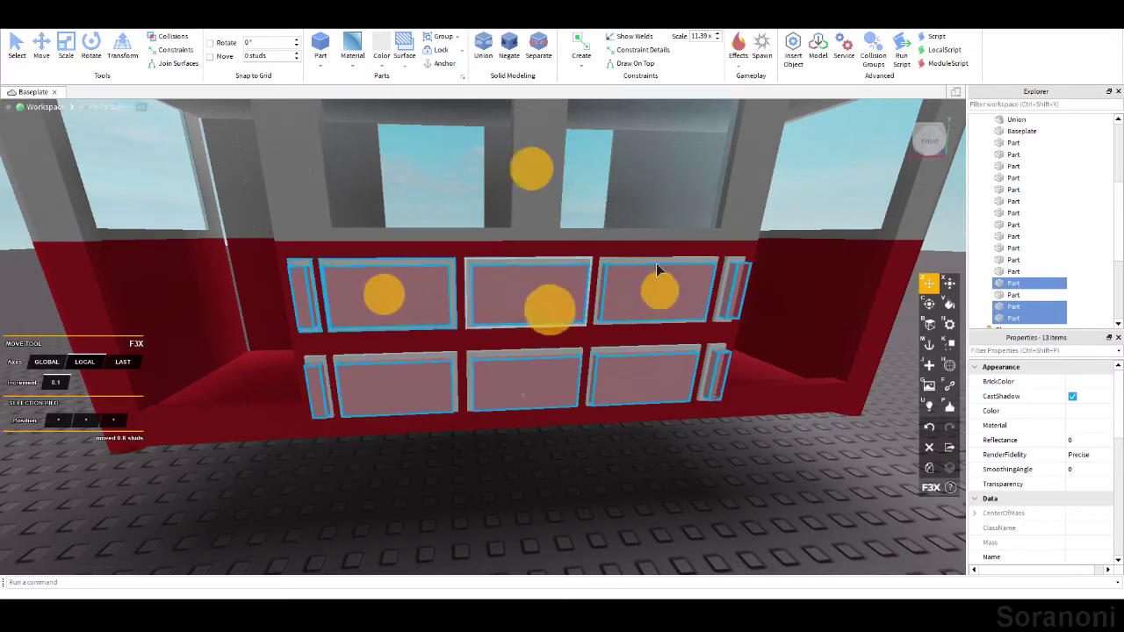
click(484, 59)
scroll(715, 457, down, 5)
mouse_move(715, 457)
right_down()
mouse_move(448, 451)
mouse_move(527, 378)
right_up()
scroll(447, 451, up, 3)
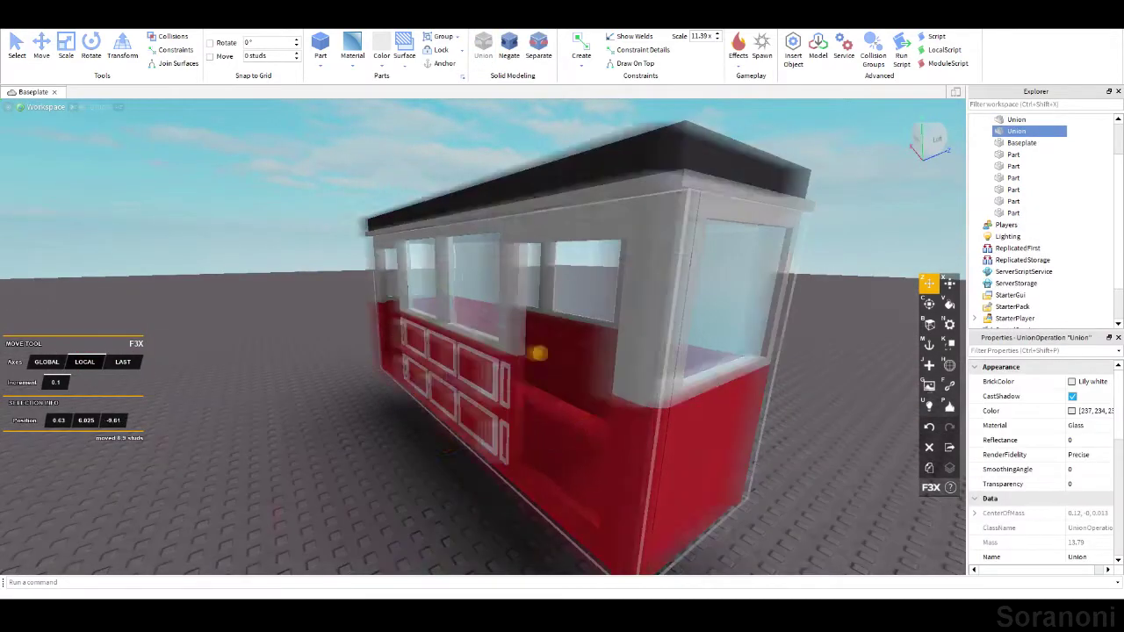
drag(534, 379, 544, 369)
scroll(534, 373, down, 5)
right_drag(537, 413, 477, 352)
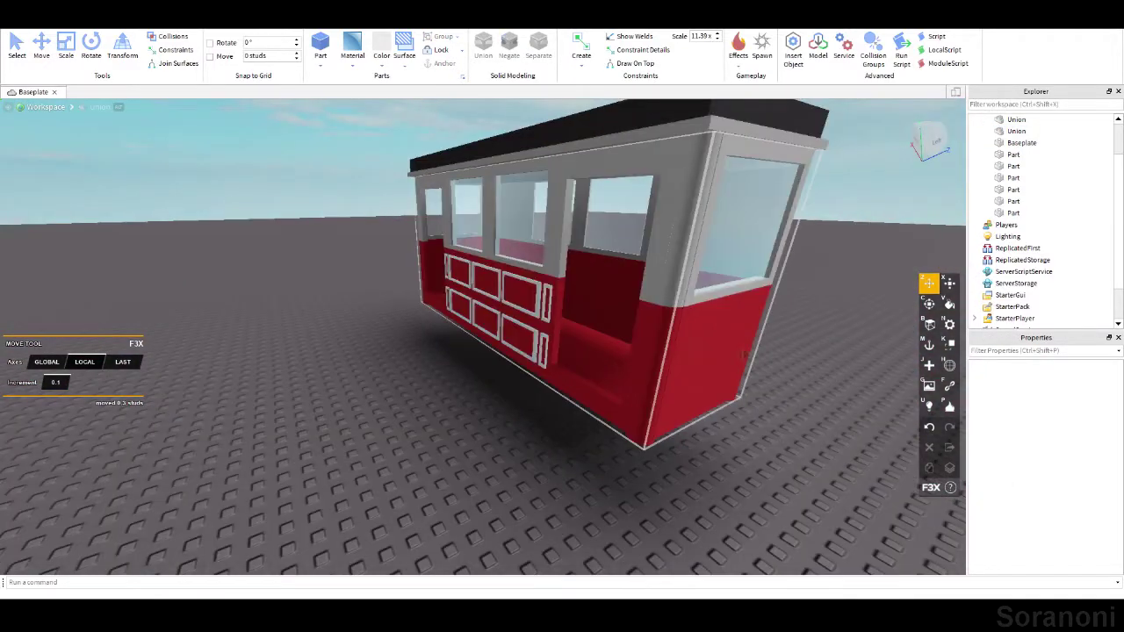
Insert a part and size it into a thin, 5.1-stud-wide panel on the end wall.
click(321, 46)
drag(478, 145, 502, 351)
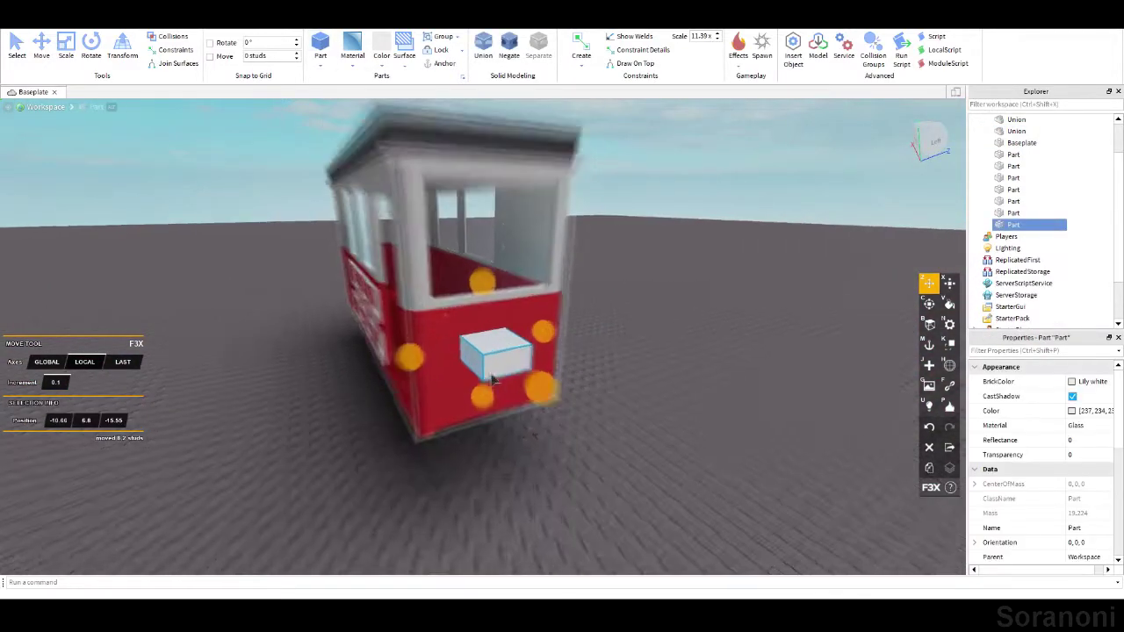
key(x)
right_drag(502, 352, 567, 315)
drag(728, 367, 706, 357)
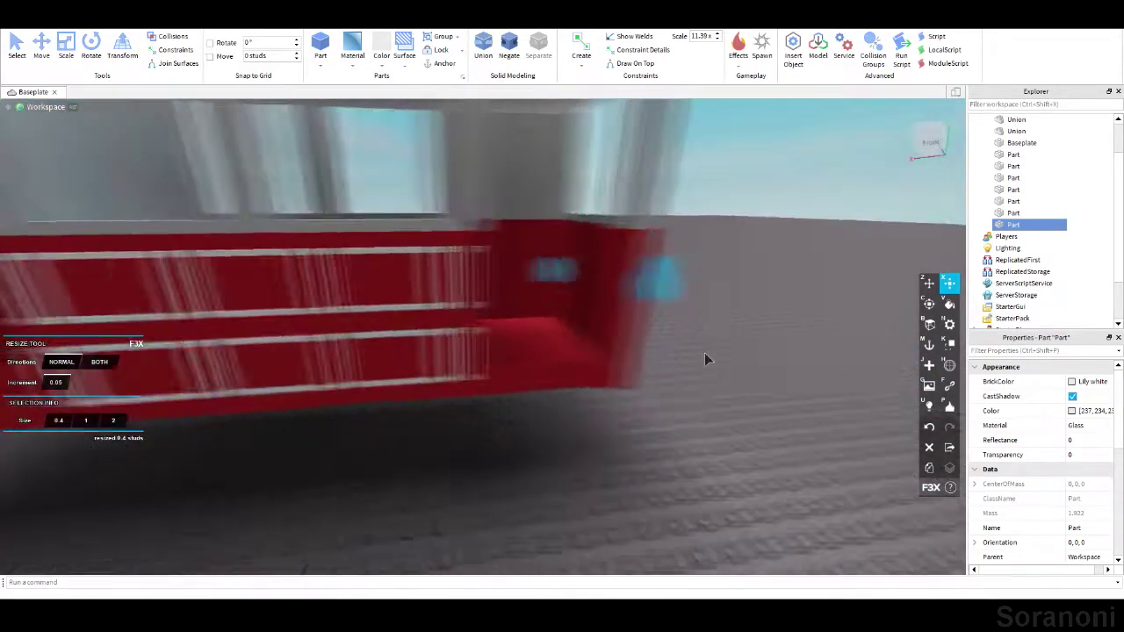
right_drag(705, 357, 449, 252)
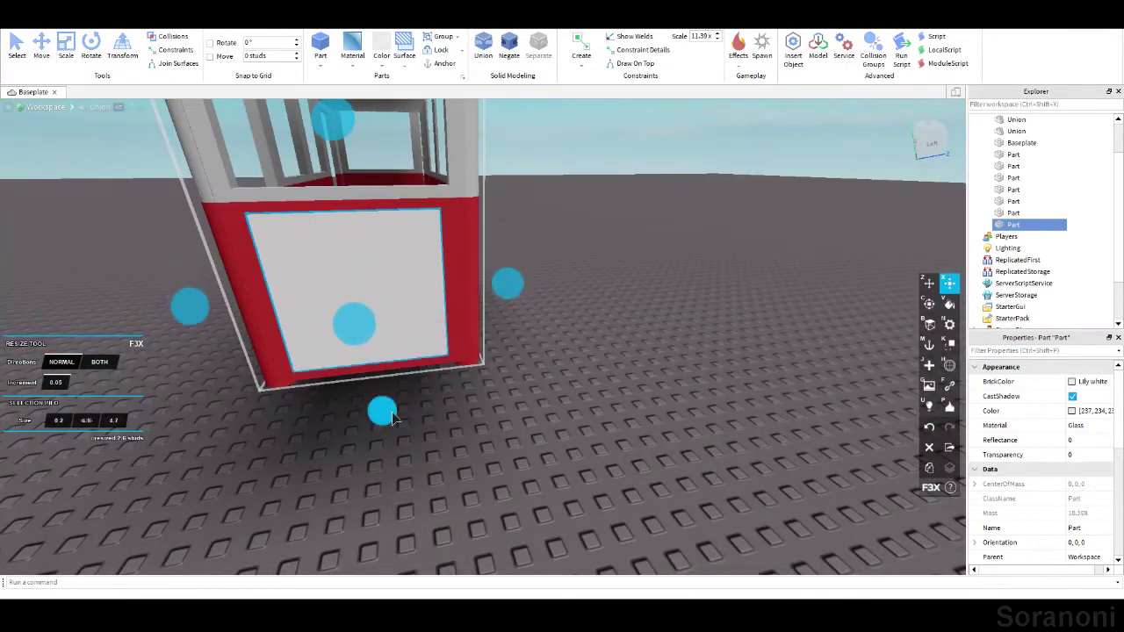
drag(393, 418, 395, 410)
right_drag(395, 411, 505, 278)
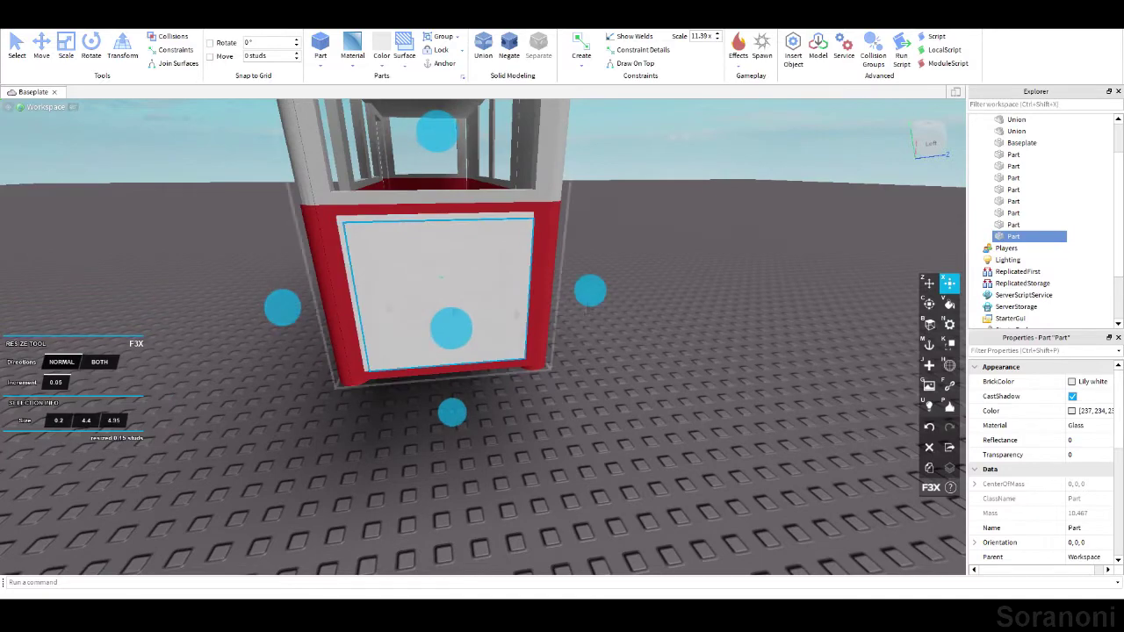
Negate the end panel and union it with the cart body to cut the recess.
key(ctrl+shift+n)
ctrl+click(383, 230)
key(ctrl+shift+g)
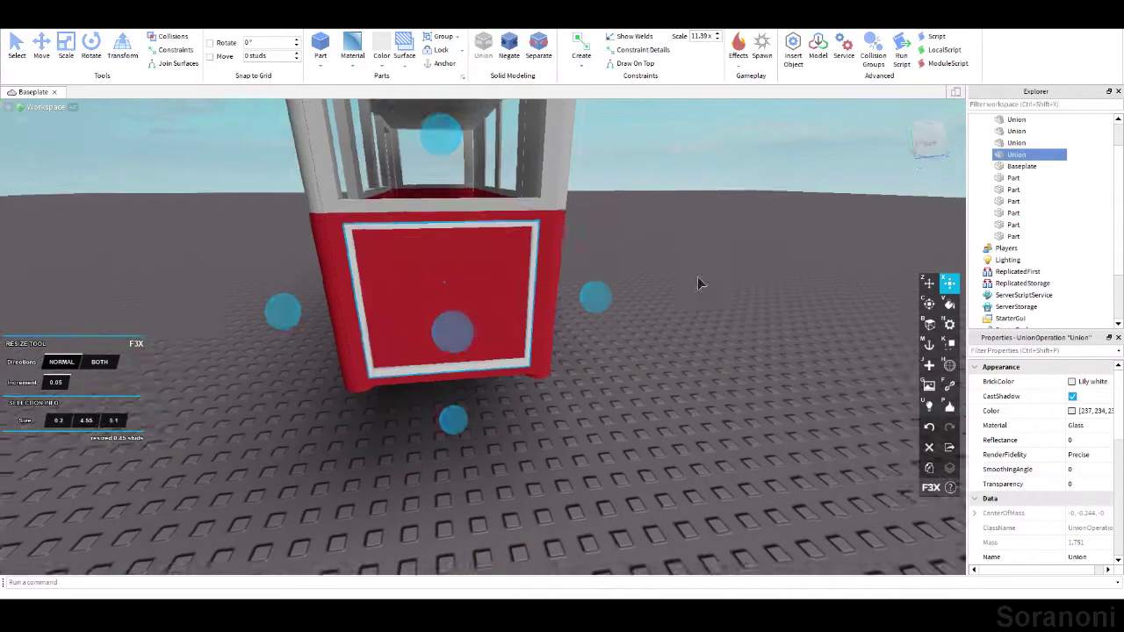
right_drag(384, 230, 384, 231)
mouse_move(538, 231)
right_down()
mouse_move(622, 323)
mouse_move(800, 326)
mouse_move(598, 423)
right_up()
scroll(598, 423, down, 5)
click(657, 381)
scroll(788, 486, up, 5)
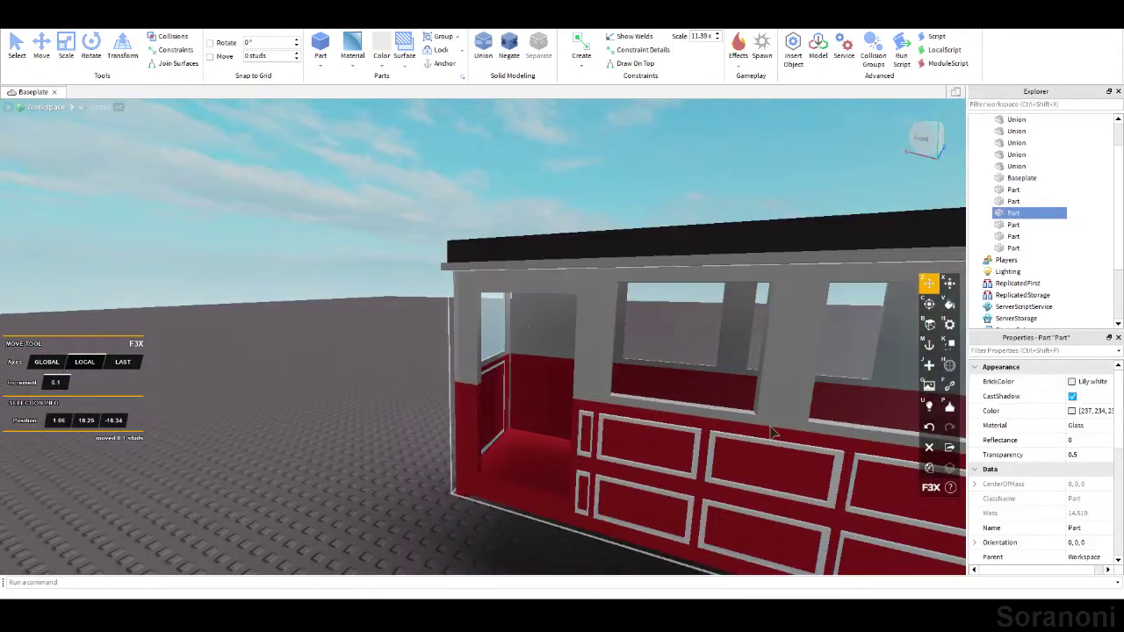
Add a yellowish-orange wooden bar and turn it horizontally across the end window.
key(f)
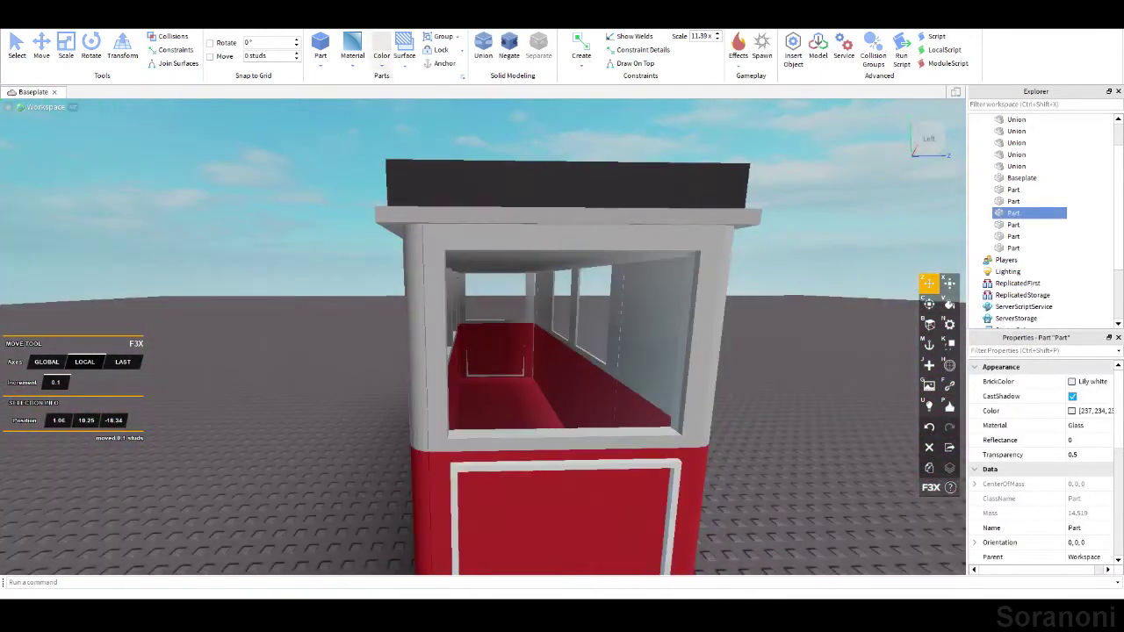
click(320, 48)
click(355, 65)
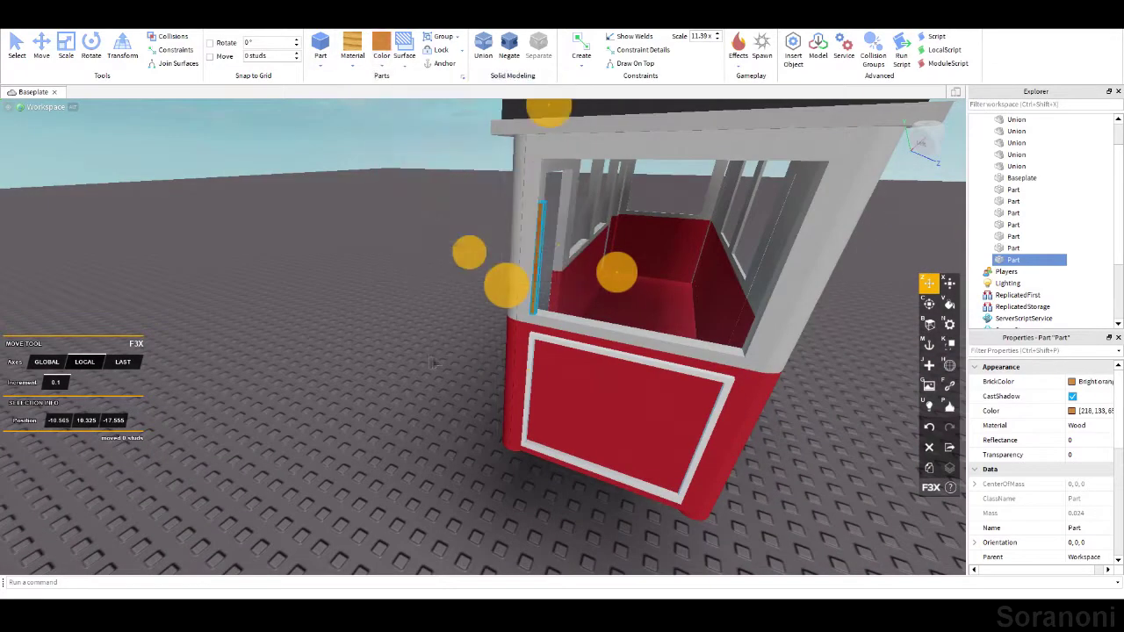
click(382, 59)
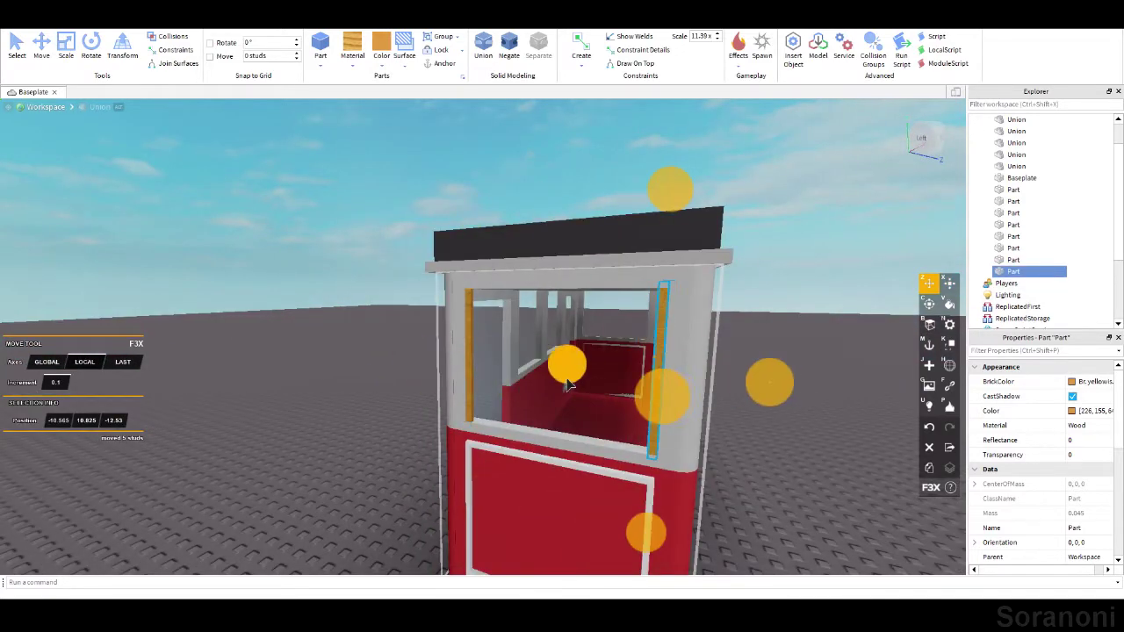
drag(562, 389, 536, 413)
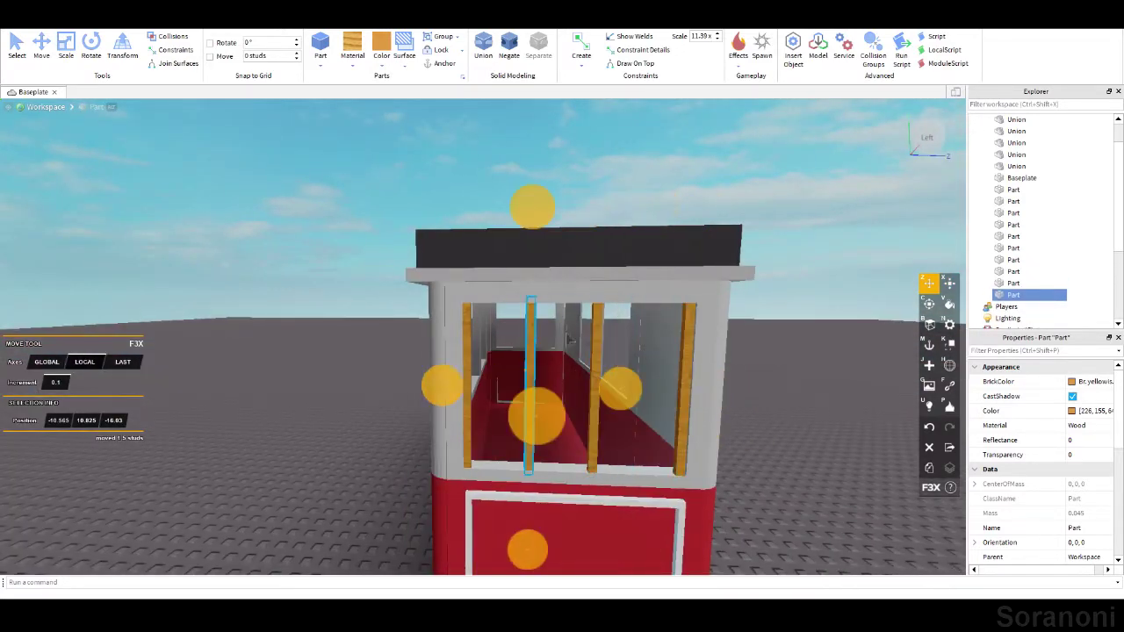
key(ctrl+r)
key(ctrl+t)
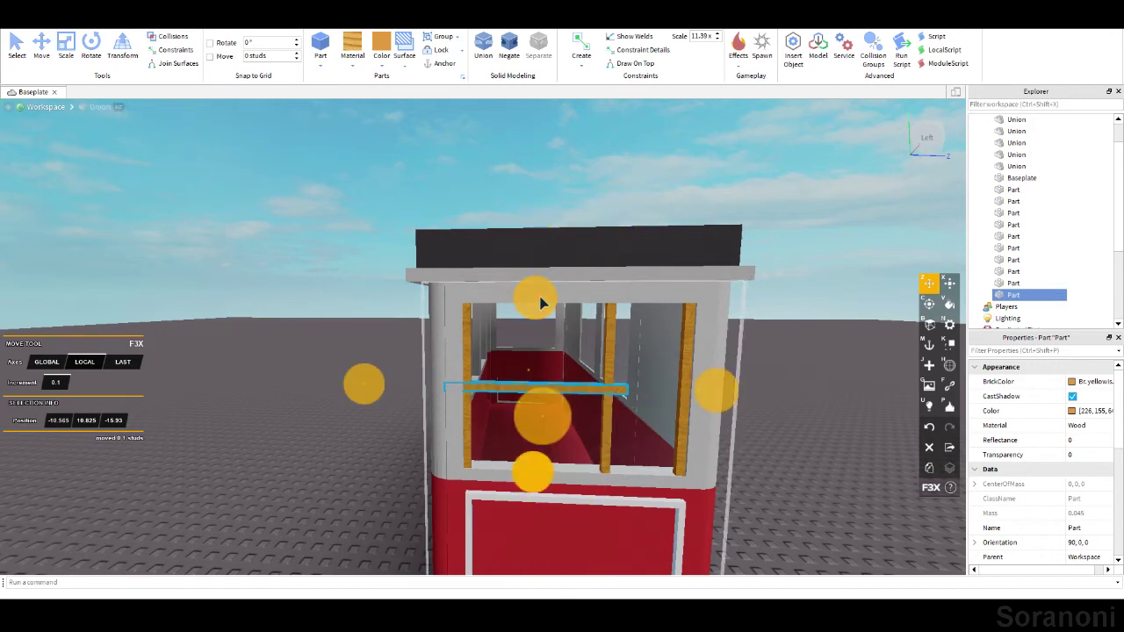
Duplicate the wooden bar twice to form the remaining window frame pieces.
right_drag(565, 379, 527, 380)
right_drag(706, 386, 427, 313)
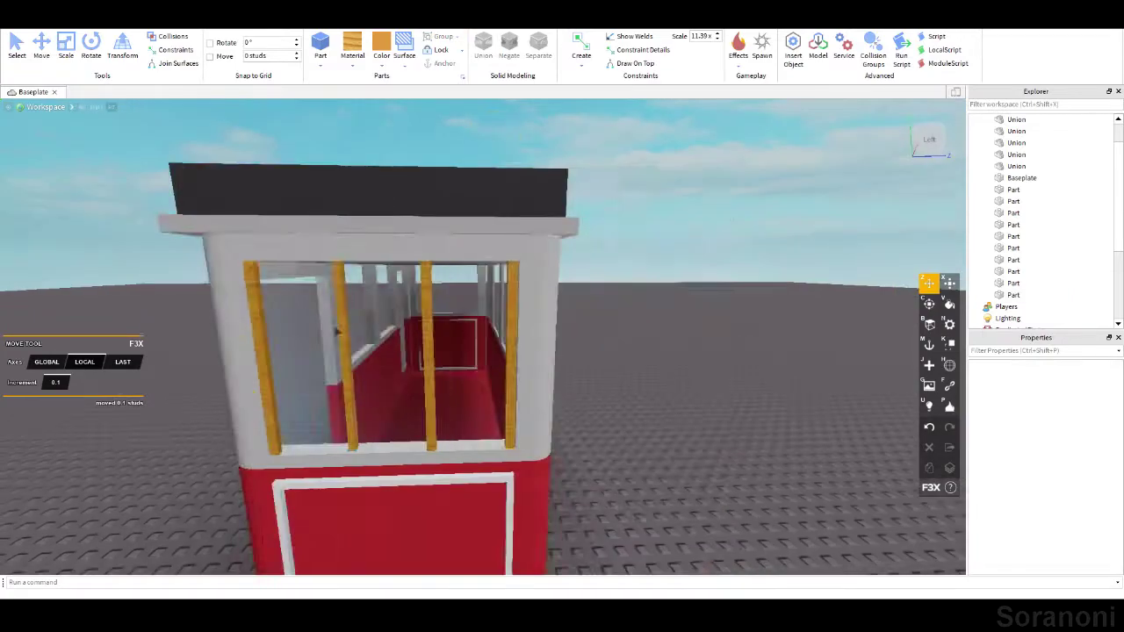
key(ctrl+d)
key(c)
key(x)
mouse_move(755, 262)
right_down()
mouse_move(728, 279)
mouse_move(546, 179)
right_up()
key(z)
key(ctrl+d)
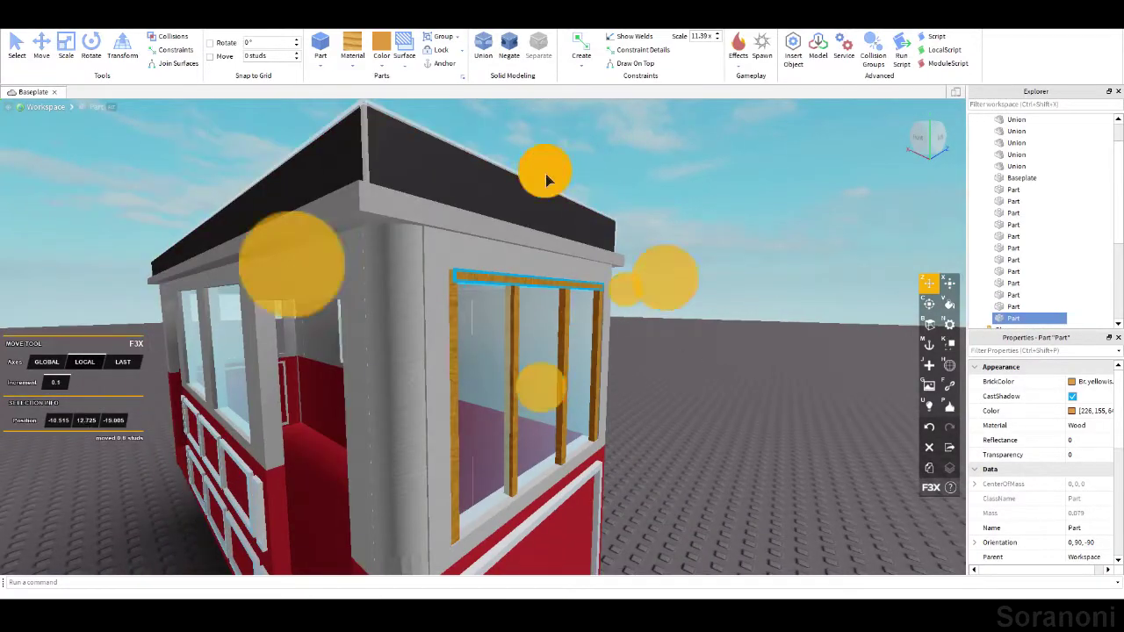
scroll(562, 383, up, 5)
scroll(527, 384, down, 10)
right_drag(527, 384, 500, 383)
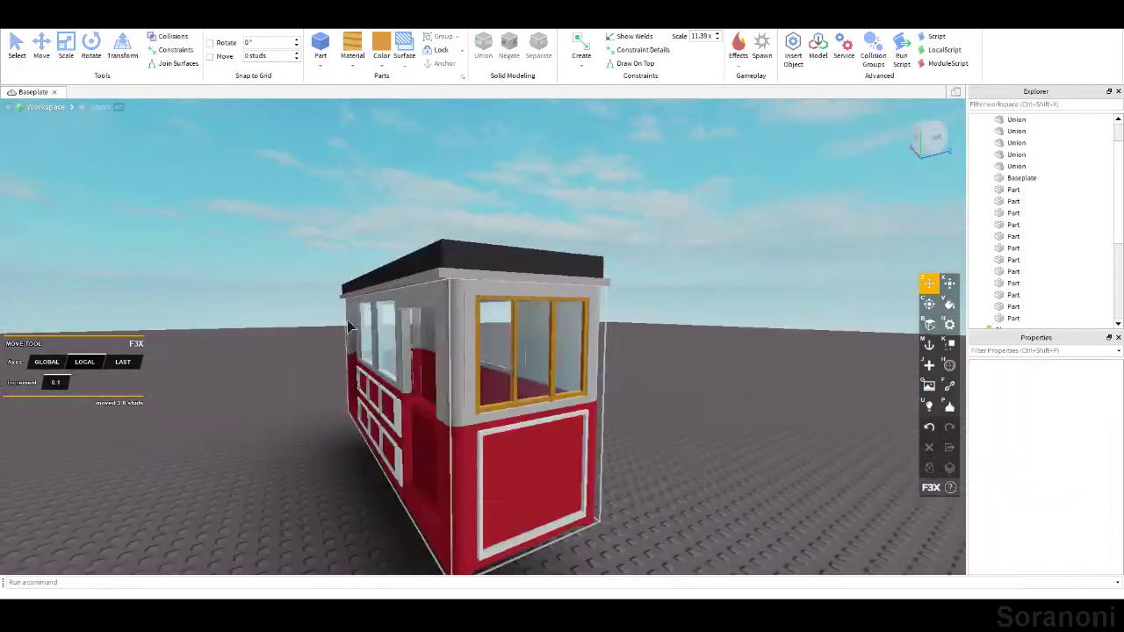
scroll(491, 383, up, 5)
scroll(490, 384, down, 5)
Resize the dark metal underframe into a 22.35×1.7×6.65 base, 1.7 studs tall.
click(550, 213)
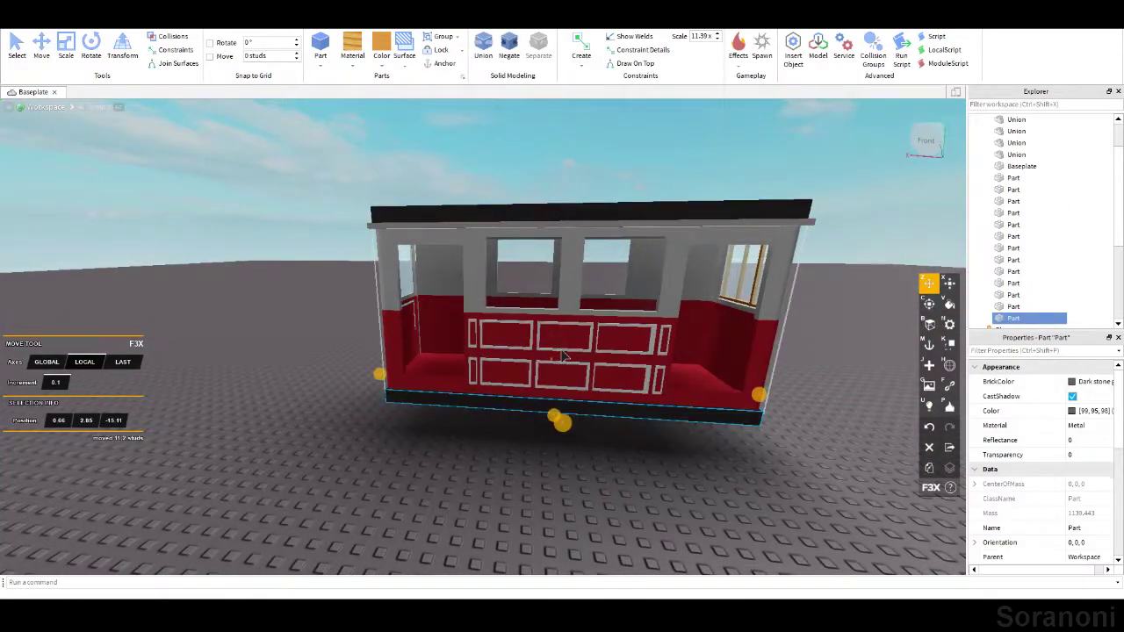
scroll(562, 356, up, 5)
key(x)
scroll(506, 296, up, 5)
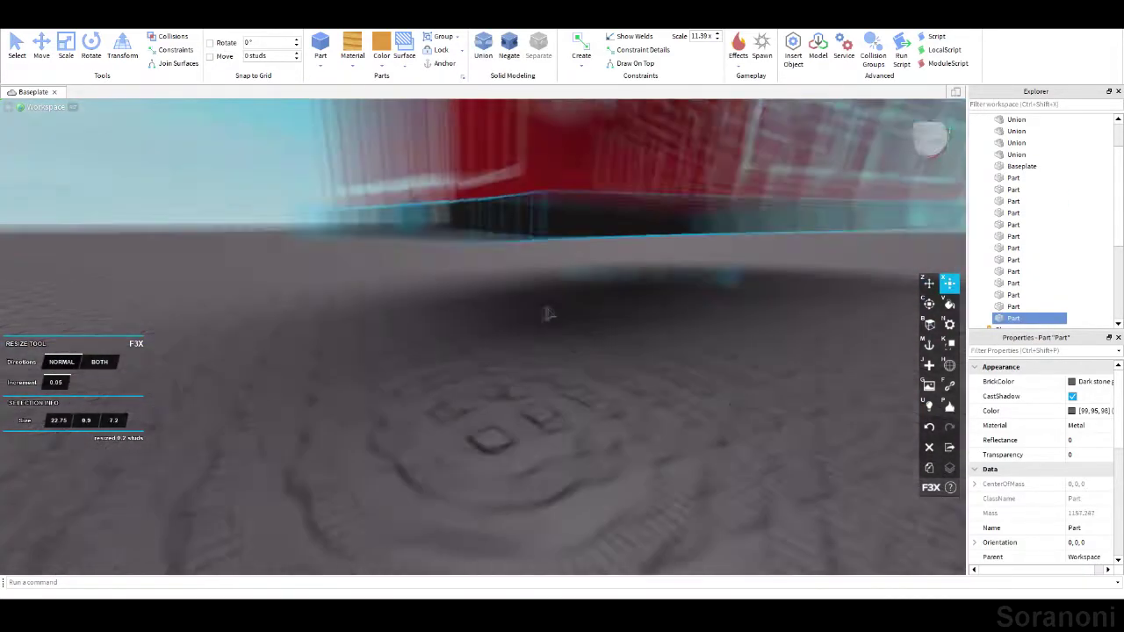
scroll(547, 314, down, 5)
scroll(509, 266, up, 5)
scroll(510, 266, down, 5)
scroll(697, 325, up, 5)
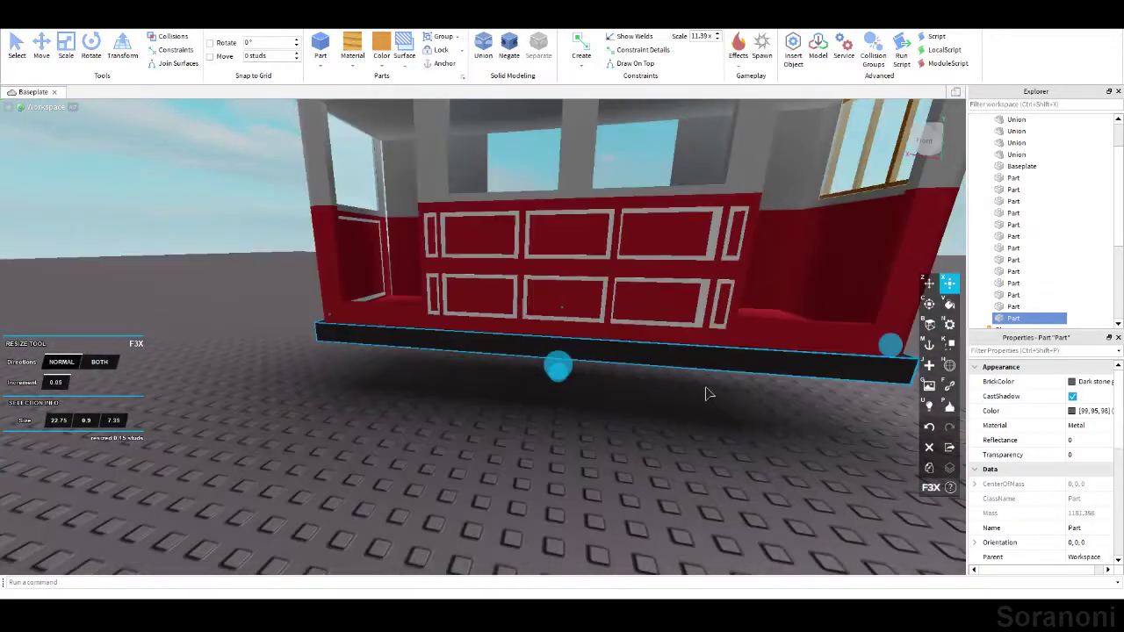
right_drag(709, 394, 709, 394)
right_drag(756, 436, 755, 437)
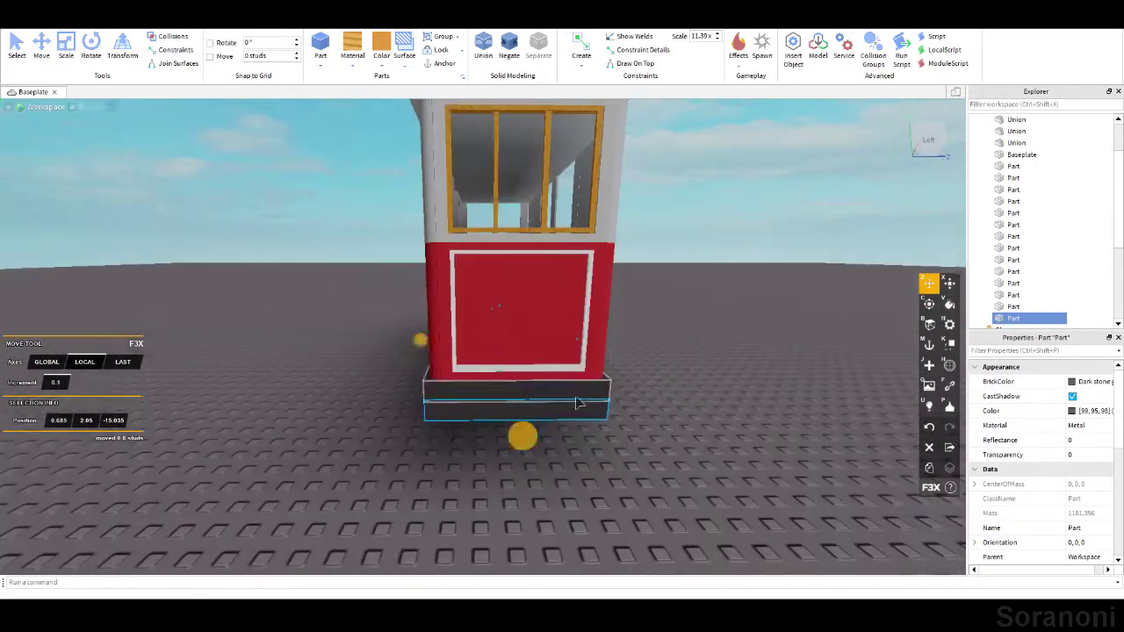
key(x)
right_drag(804, 363, 804, 363)
scroll(805, 363, up, 5)
scroll(805, 362, down, 5)
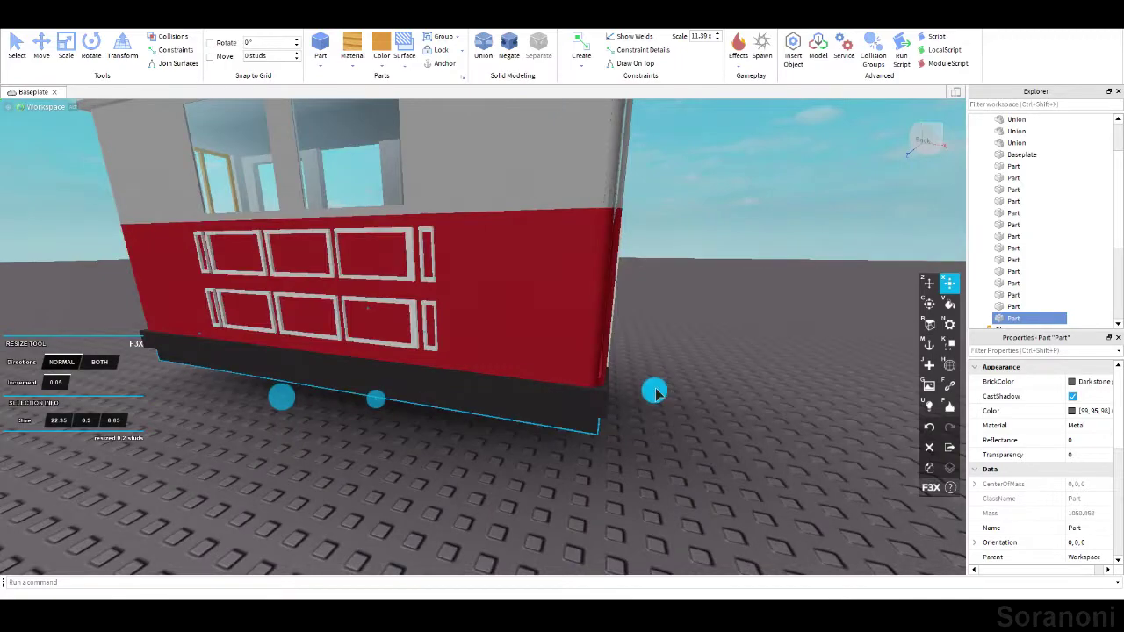
scroll(804, 363, up, 5)
drag(778, 263, 736, 363)
right_drag(736, 363, 735, 363)
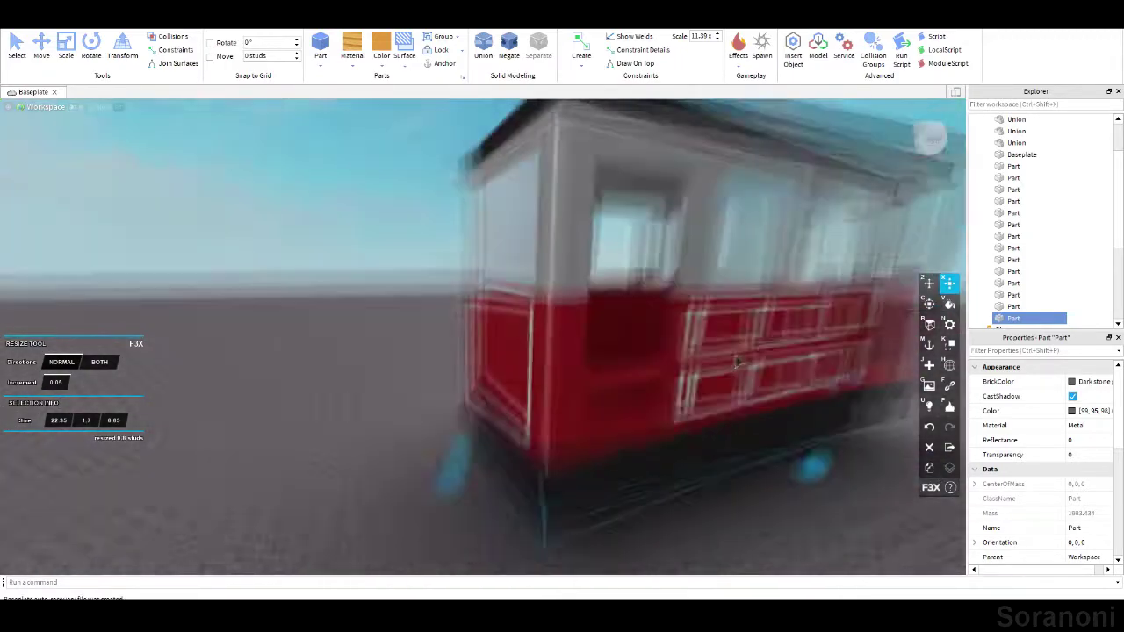
scroll(735, 363, down, 5)
scroll(682, 272, up, 5)
right_drag(682, 272, 682, 273)
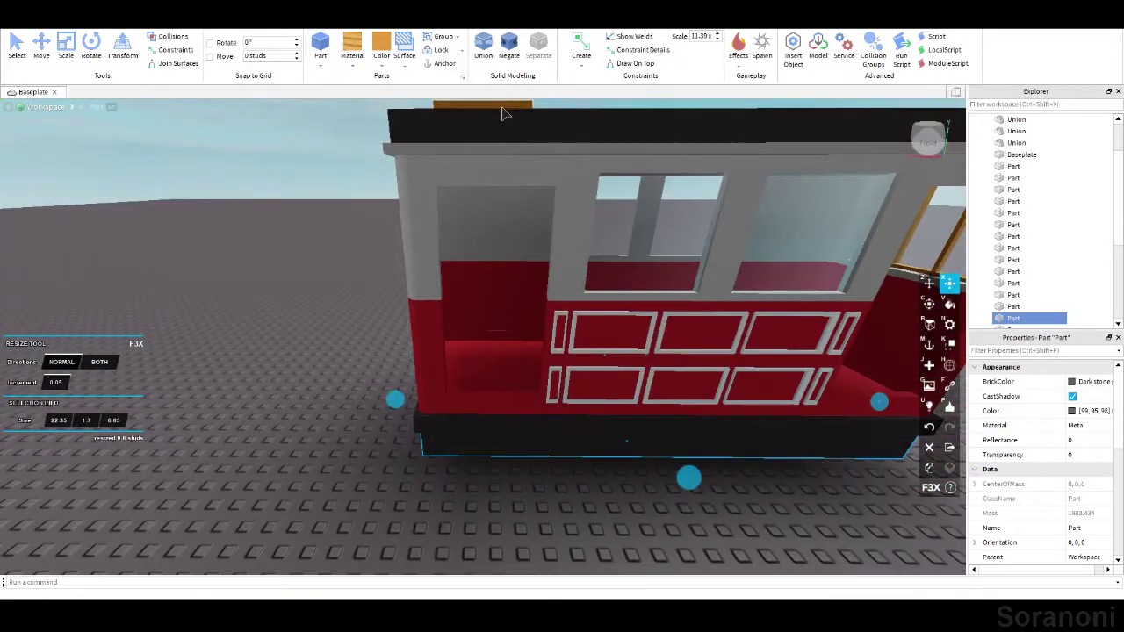
scroll(534, 181, down, 2)
Size the thin wooden floor part to 6.6×0.15×5.4 and change its material.
key(z)
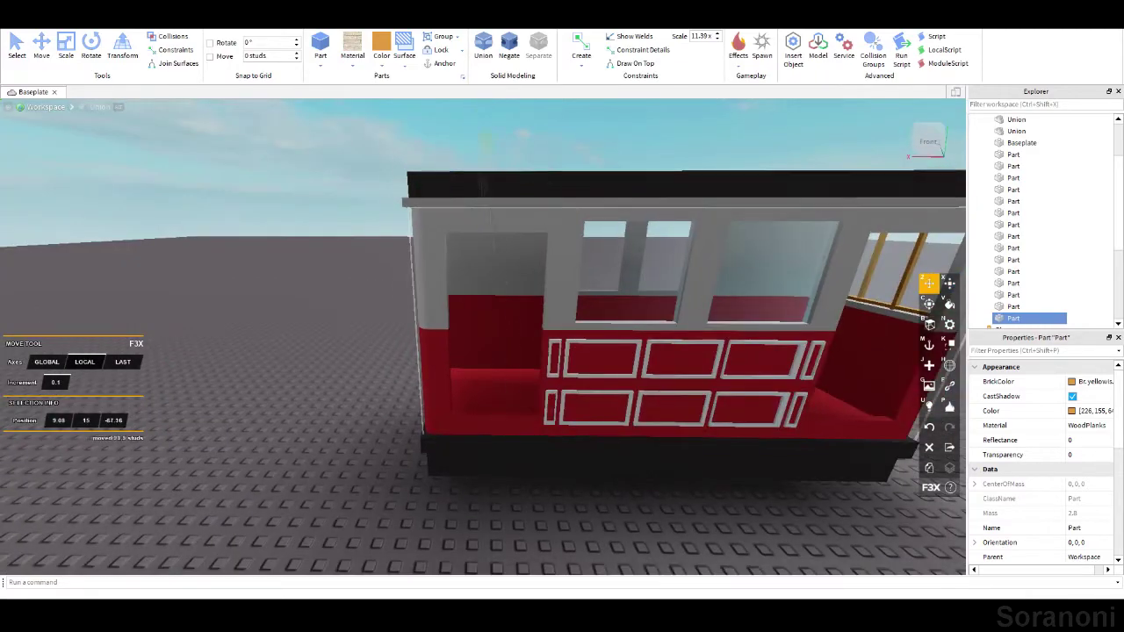
key(x)
scroll(509, 352, up, 5)
right_drag(507, 383, 585, 370)
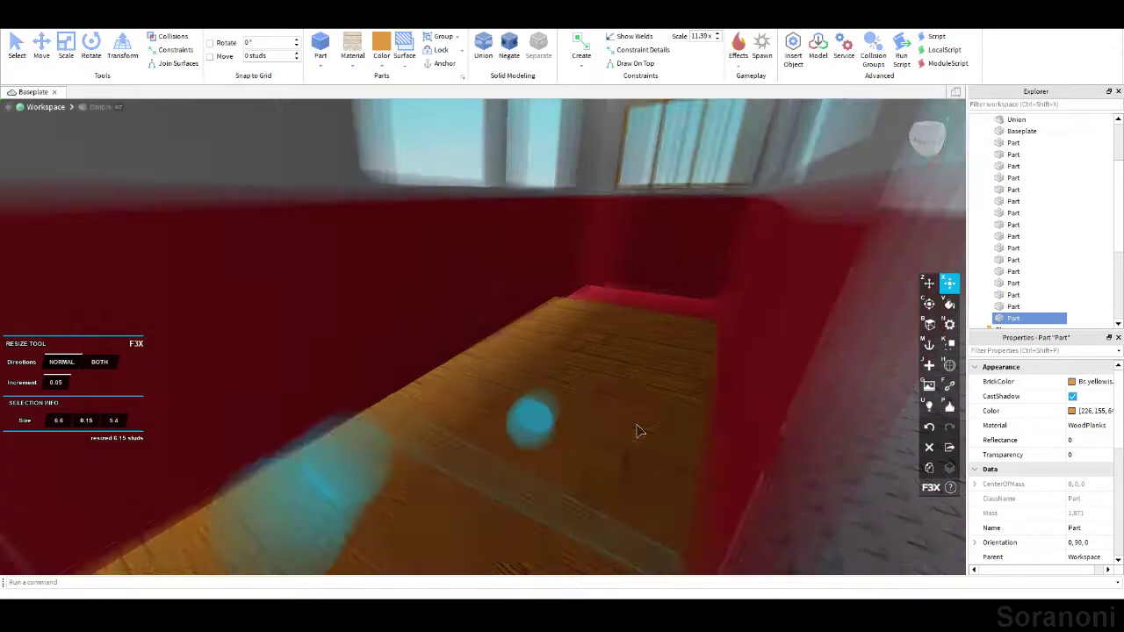
click(368, 67)
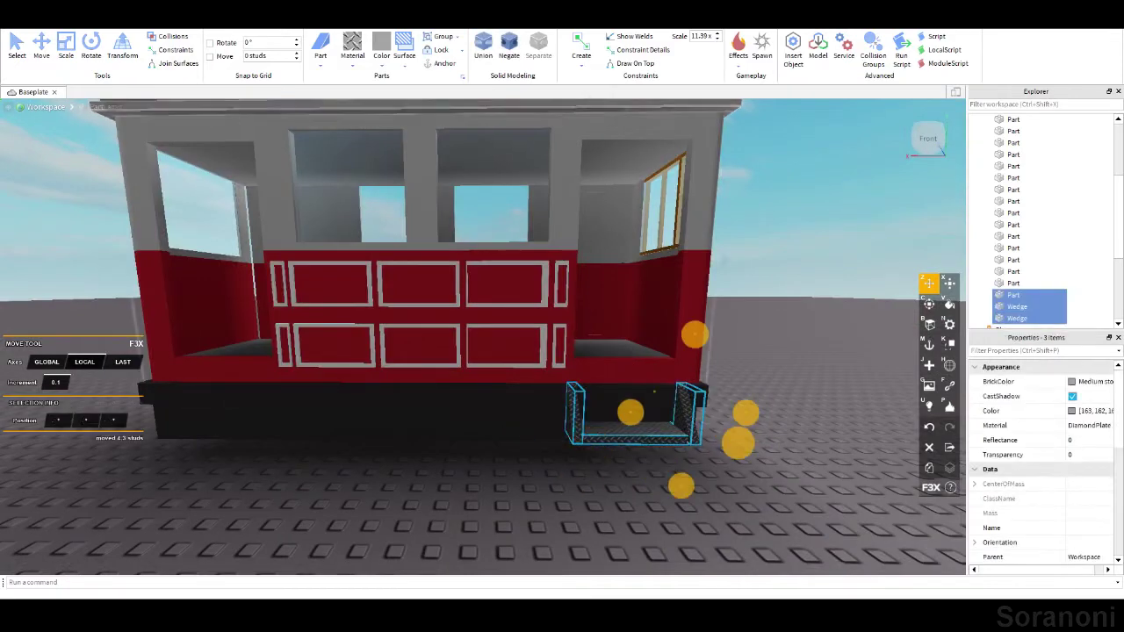
Make the small 0.35×1.05×1.05 box on the front panel dark stone grey.
right_drag(527, 455, 525, 454)
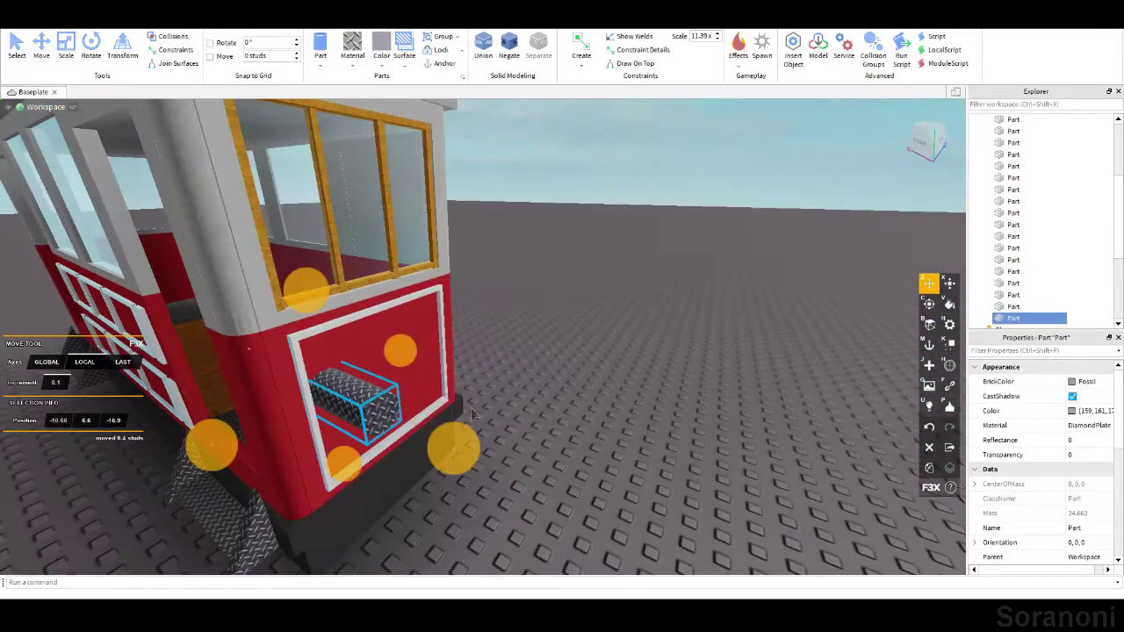
click(518, 268)
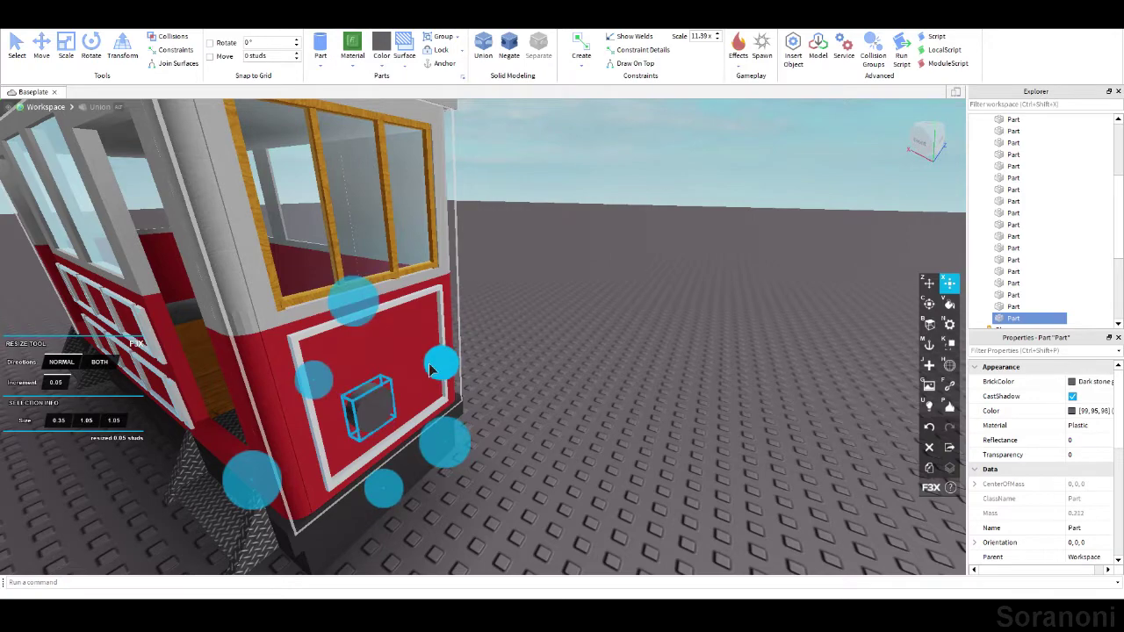
Insert a 1.2-stud sphere and make it a glowing white headlight.
key(z)
right_drag(435, 250, 436, 250)
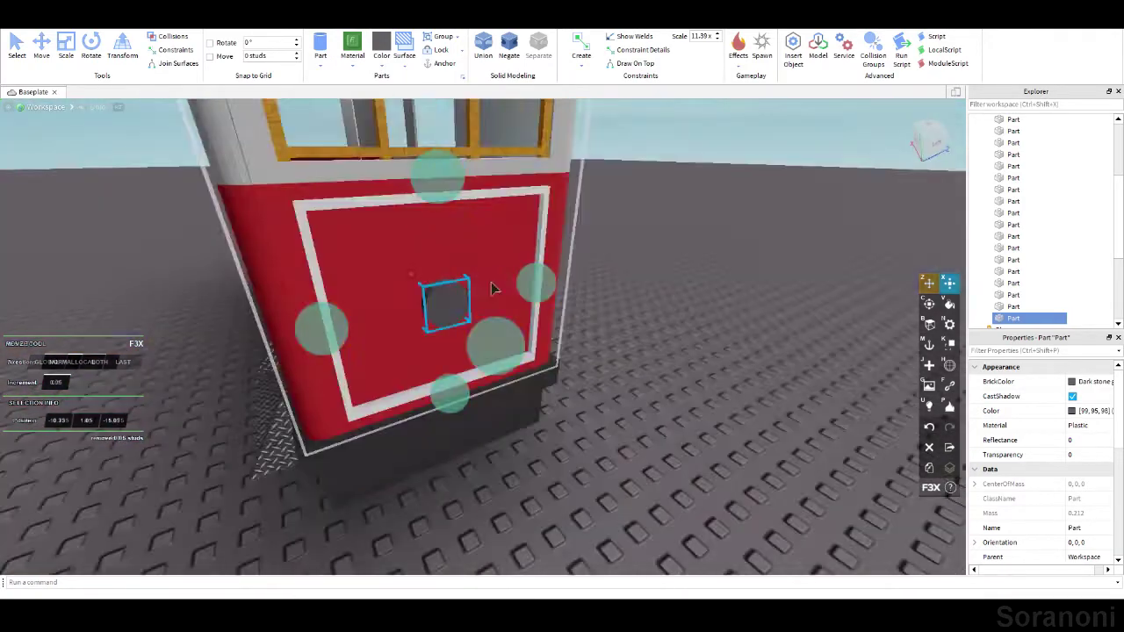
key(x)
click(340, 92)
scroll(466, 127, down, 5)
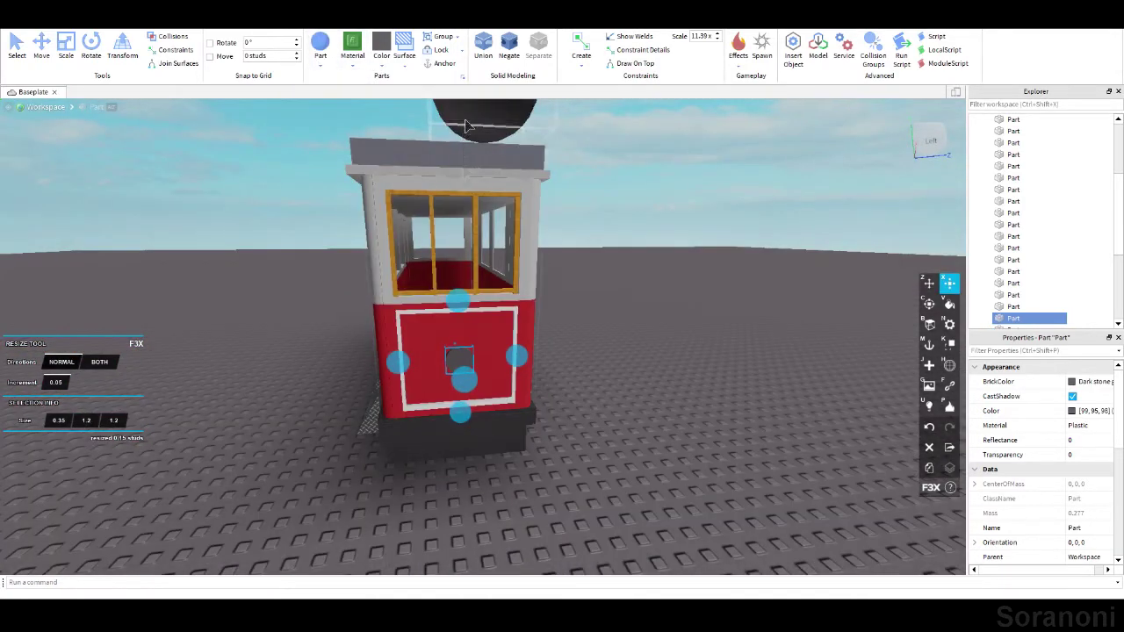
right_drag(492, 431, 456, 395)
scroll(457, 395, up, 3)
drag(456, 386, 449, 398)
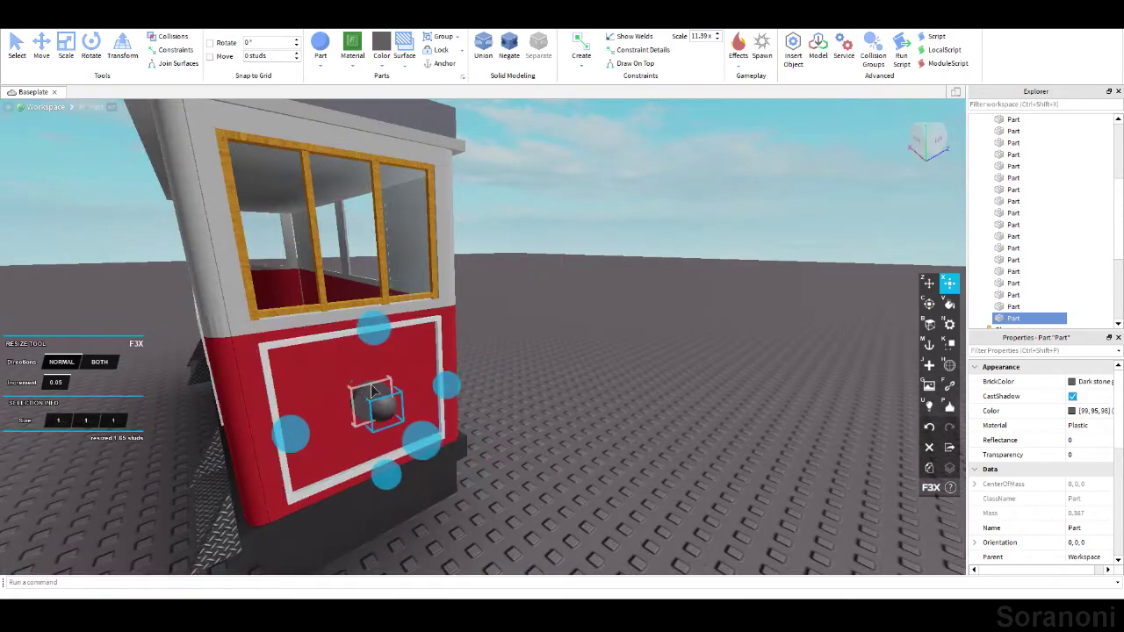
scroll(567, 354, up, 5)
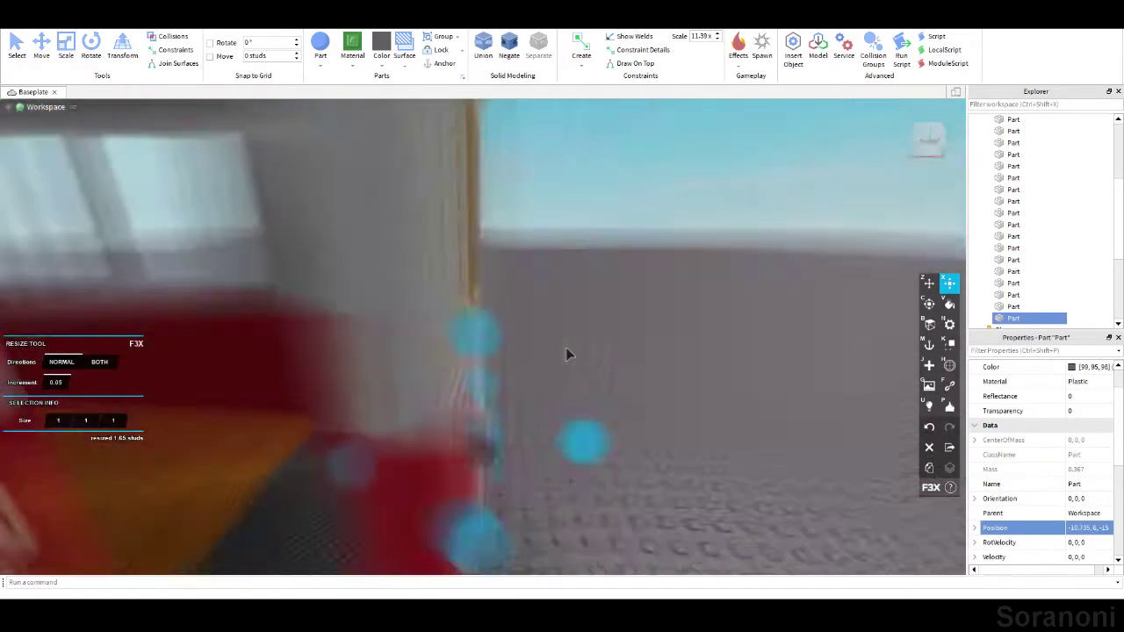
scroll(567, 354, down, 5)
click(381, 55)
click(444, 156)
scroll(520, 425, up, 5)
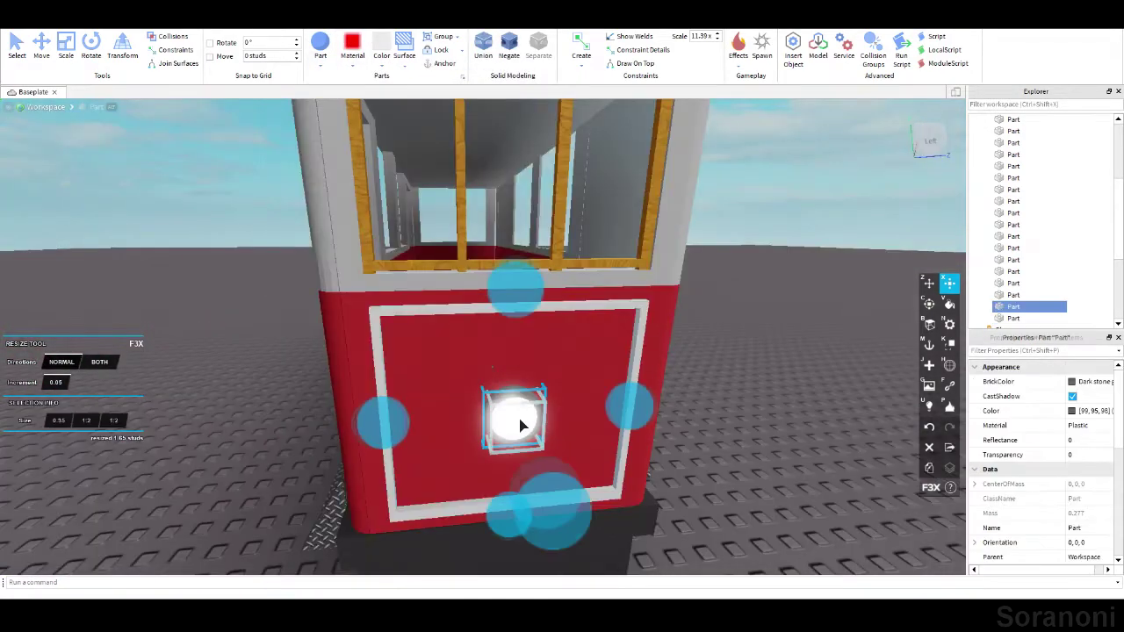
Shrink a light to about 0.5 studs, place it on the front panel, and colour the side lights yellow.
drag(496, 316, 552, 336)
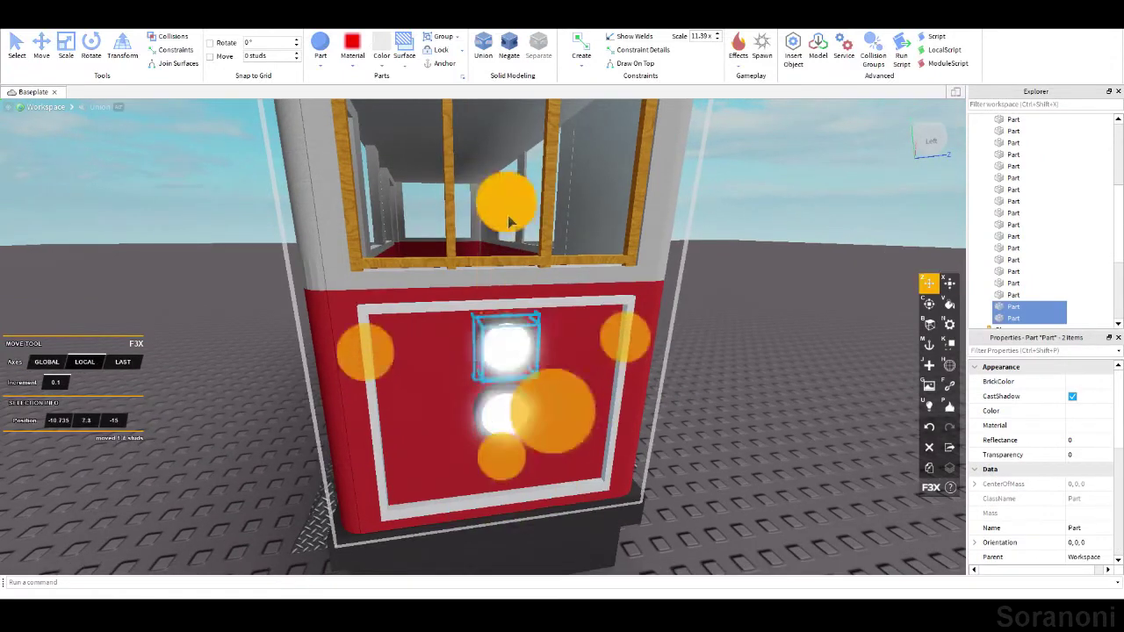
right_drag(552, 336, 615, 342)
drag(615, 342, 668, 342)
click(381, 56)
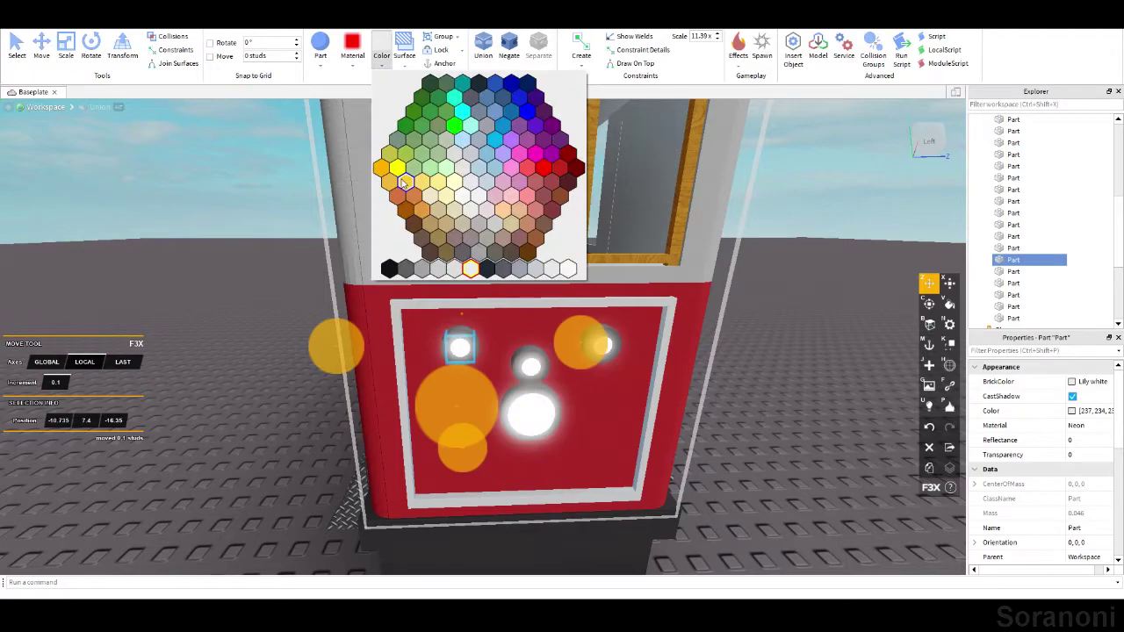
click(526, 115)
Move the copied yellow lights up above the windows.
scroll(734, 465, down, 5)
click(534, 412)
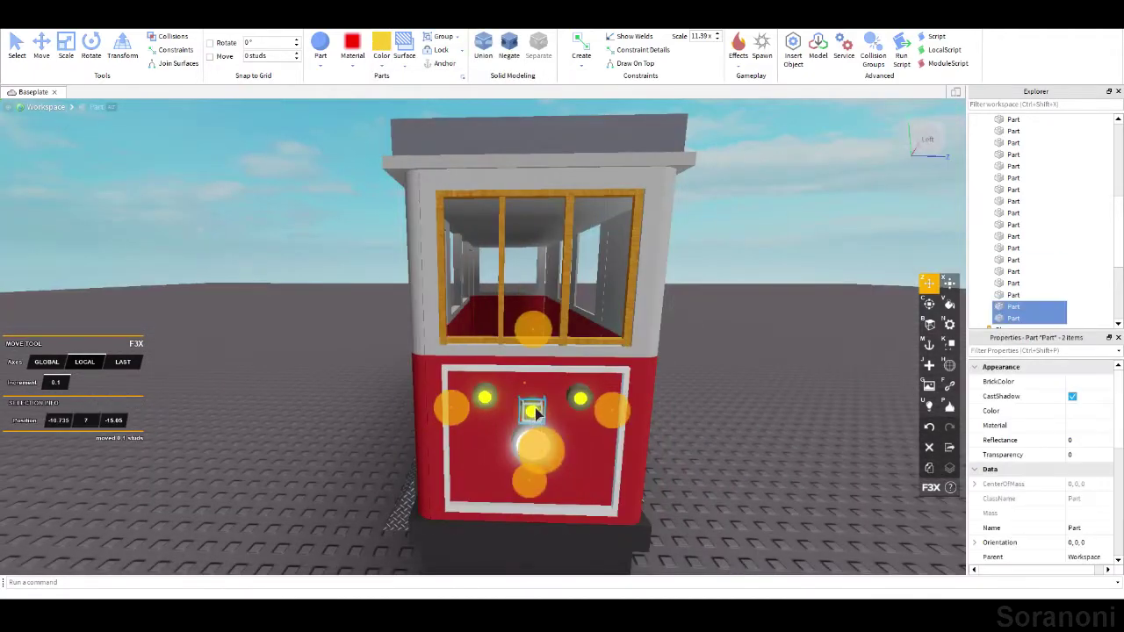
scroll(773, 251, up, 5)
scroll(773, 251, down, 3)
mouse_move(772, 251)
right_down()
mouse_move(559, 187)
mouse_move(710, 359)
right_up()
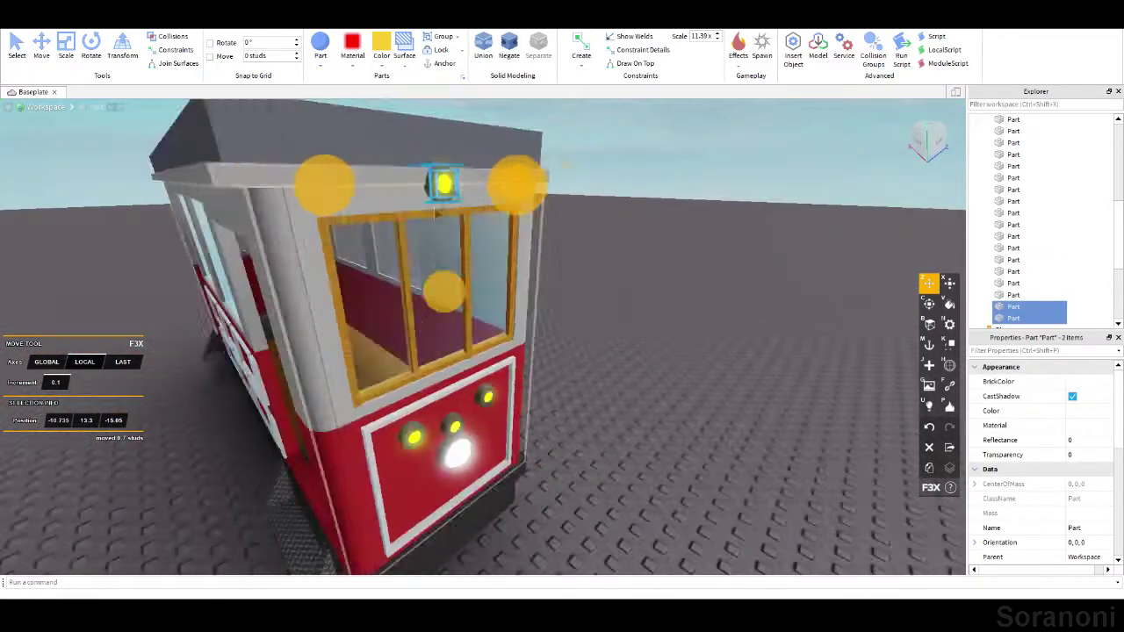
click(710, 359)
scroll(703, 395, up, 3)
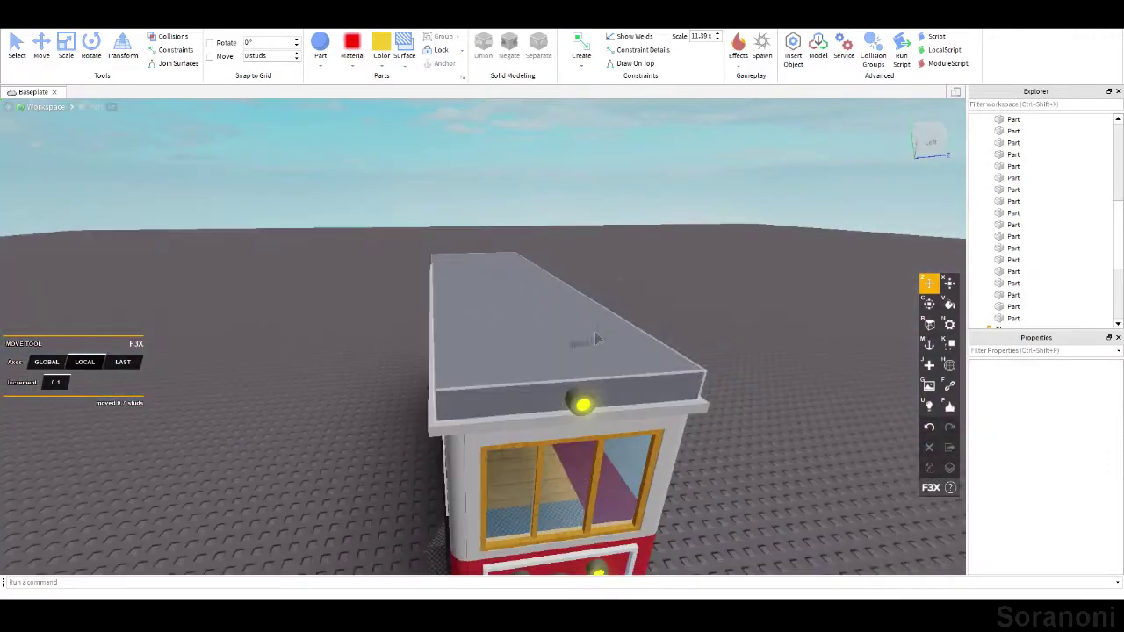
Insert a new part on the tram roof and make it red Plastic.
click(320, 48)
click(352, 63)
click(367, 78)
click(381, 55)
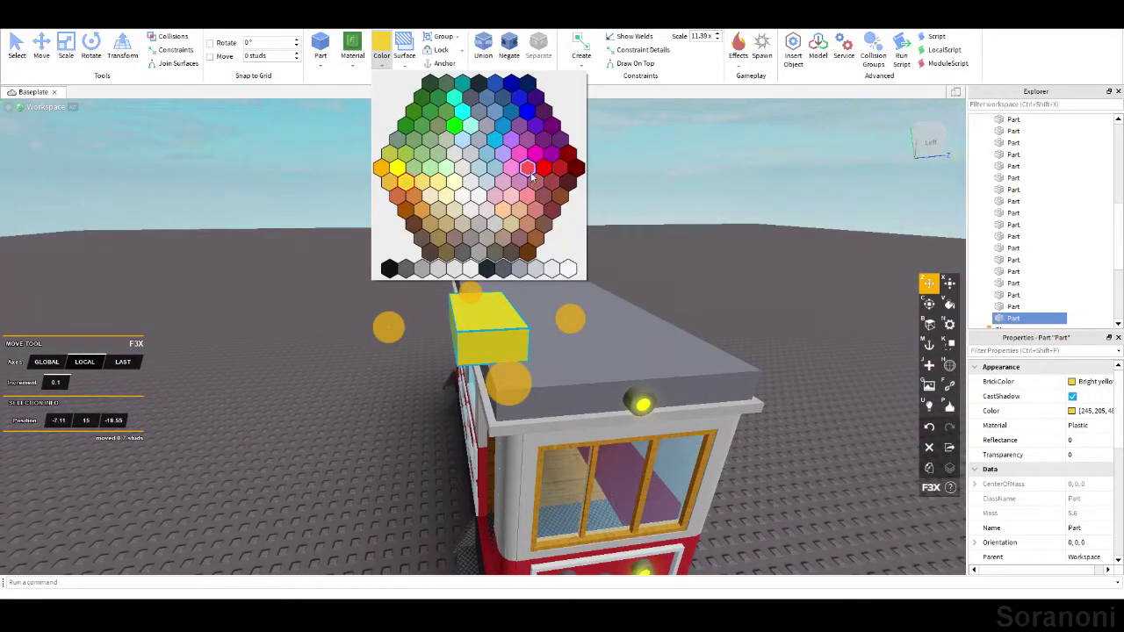
click(515, 175)
Recolour the sign board Persimmon and stretch it larger at the tram's end.
key(x)
click(381, 56)
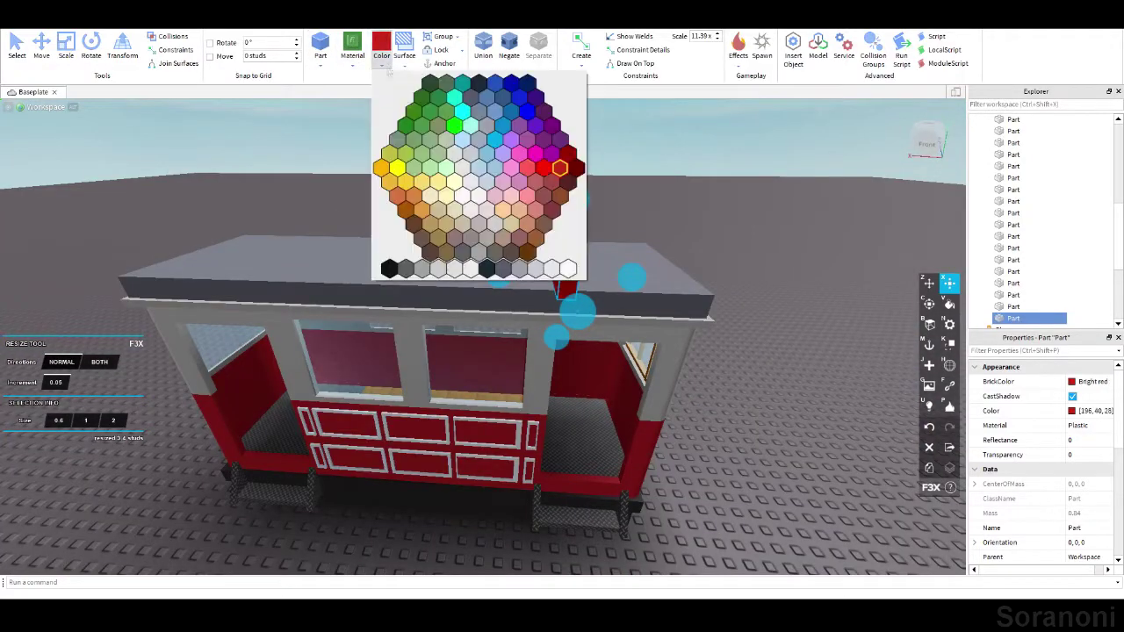
click(562, 169)
key(z)
mouse_move(562, 264)
right_down()
mouse_move(558, 413)
mouse_move(481, 304)
mouse_move(622, 329)
right_up()
key(x)
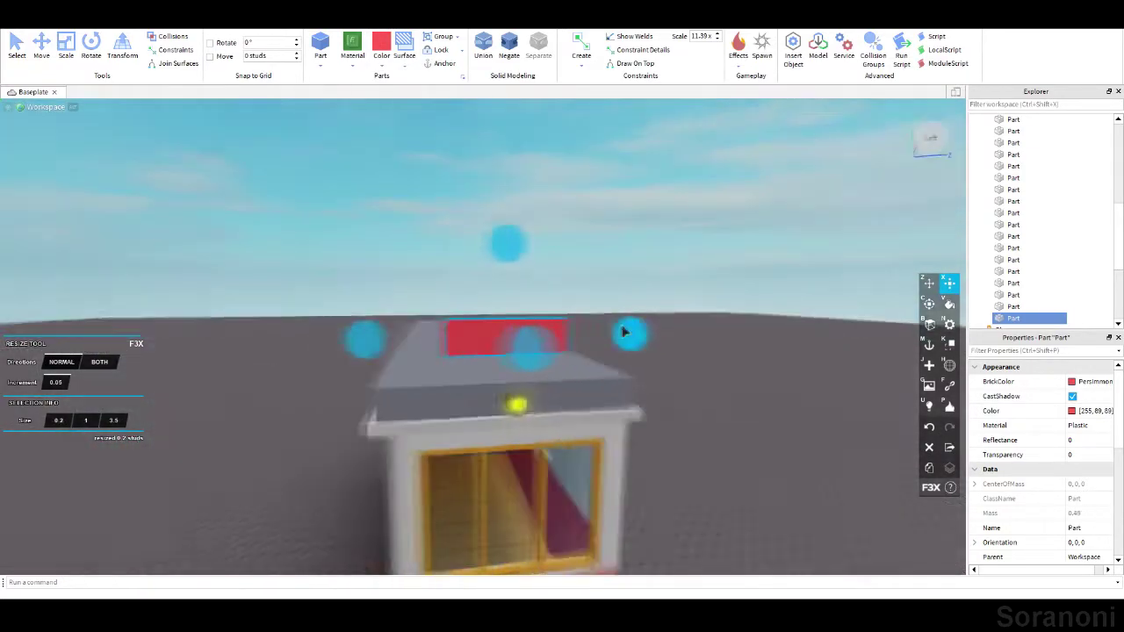
click(321, 66)
Set the red roof bar's Position value in Properties.
click(421, 263)
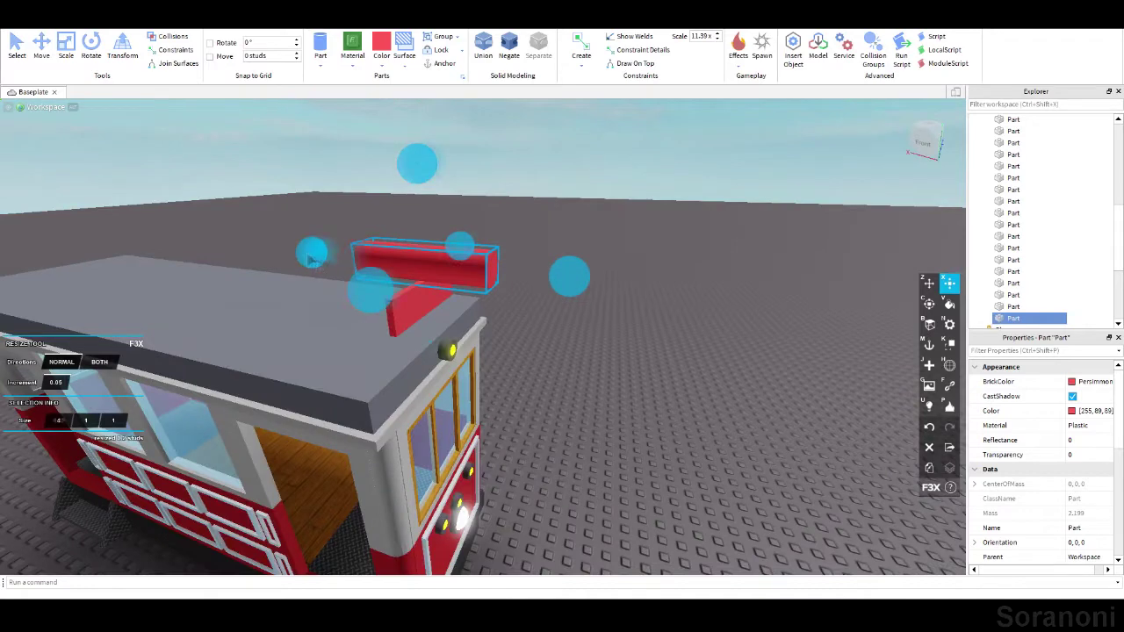
click(431, 299)
scroll(1054, 491, down, 1)
click(1087, 526)
key(Return)
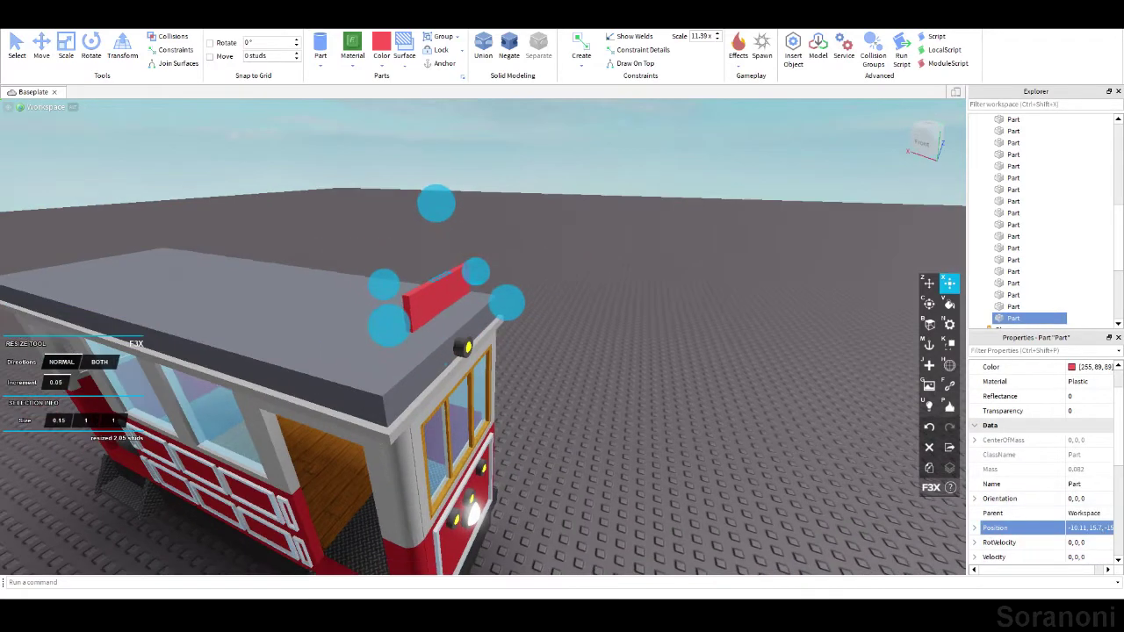
right_drag(577, 279, 679, 339)
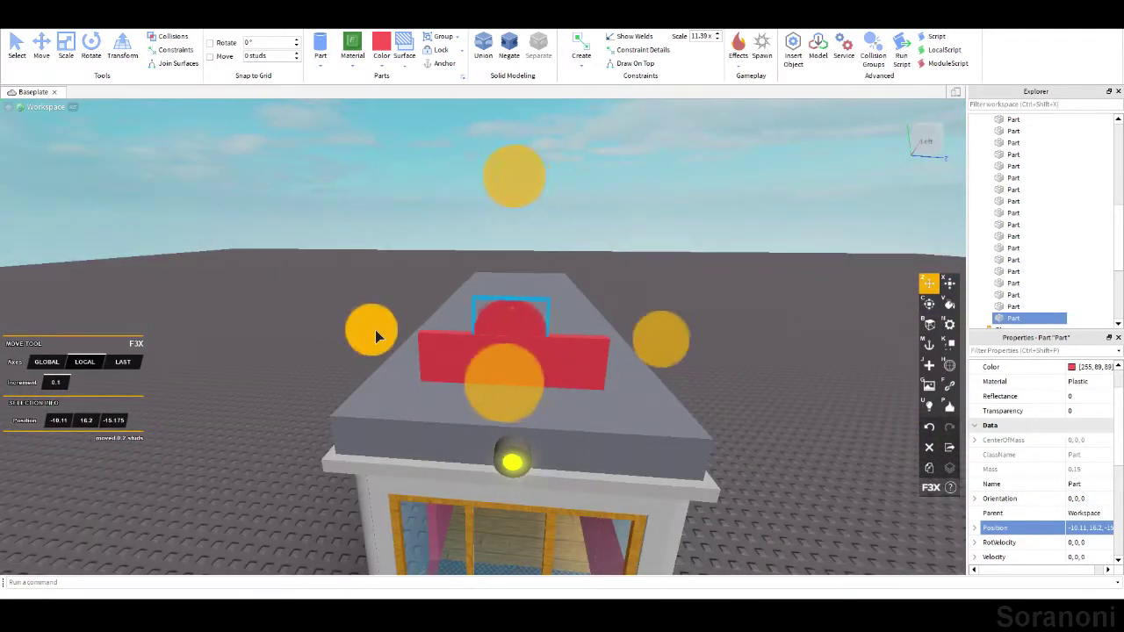
Shorten the post under the sign to 0.65 studs.
key(x)
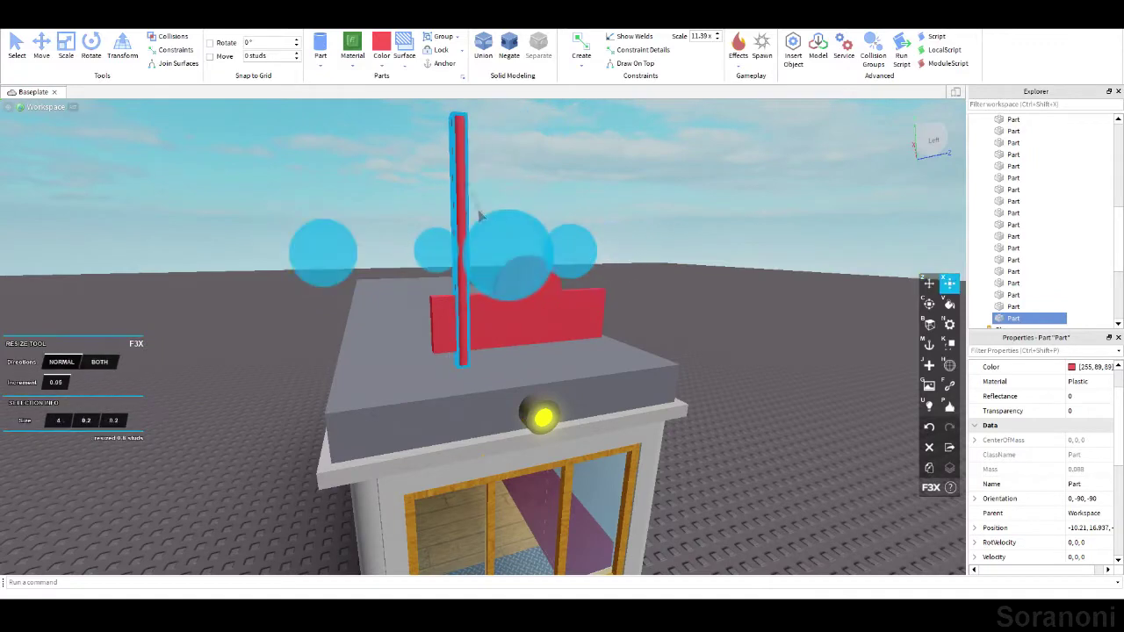
scroll(450, 165, down, 3)
right_drag(451, 165, 562, 263)
drag(562, 264, 530, 314)
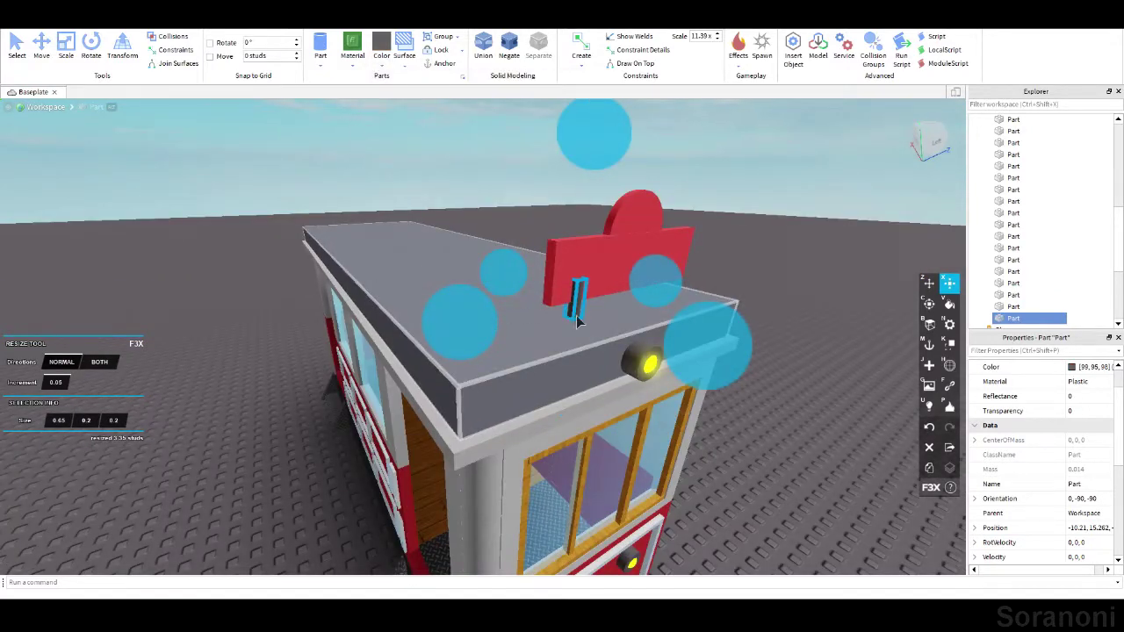
right_drag(577, 322, 439, 219)
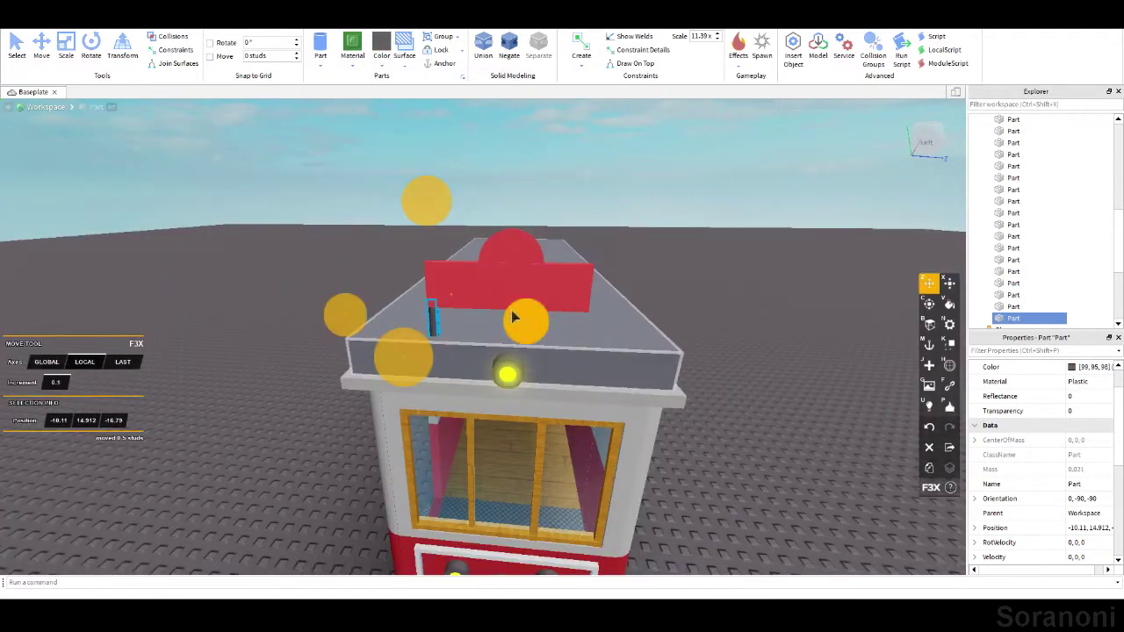
right_drag(573, 363, 369, 322)
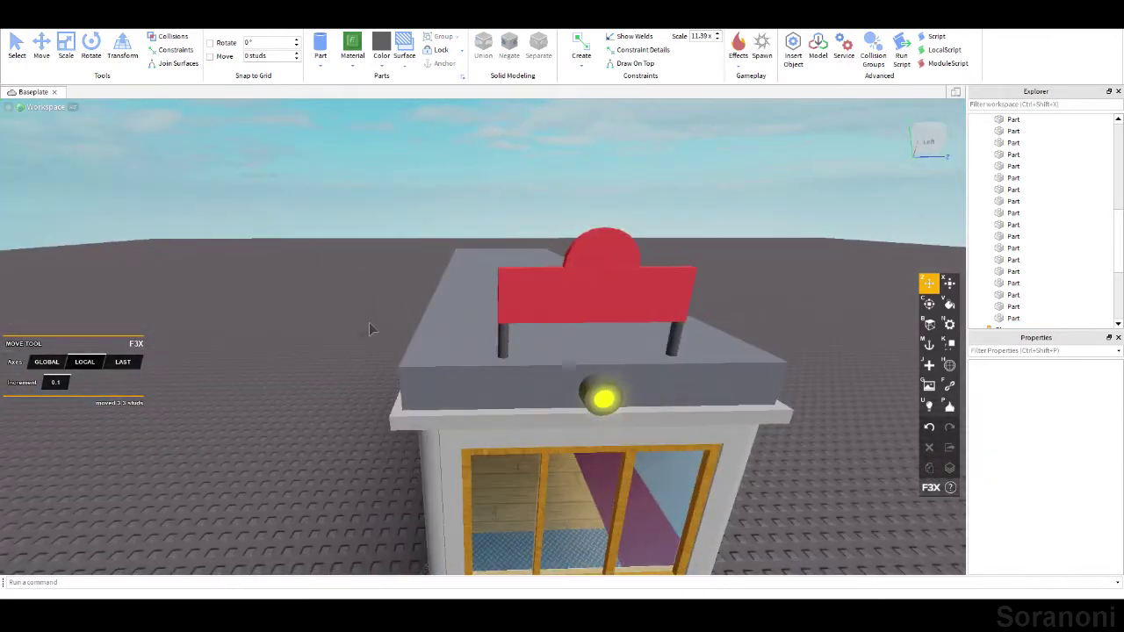
Insert a new block part and resize it for a lamp box.
click(323, 66)
click(338, 77)
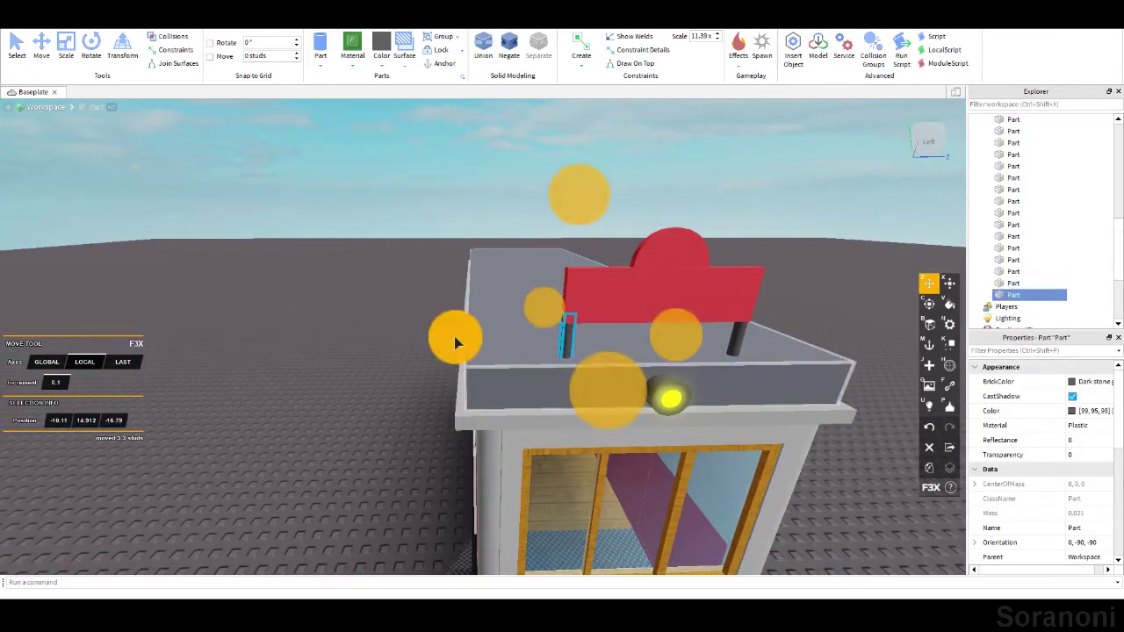
scroll(562, 351, down, 3)
key(x)
right_drag(751, 351, 526, 342)
Add a second lamp box block and position it at the roof's front corner.
click(321, 52)
click(333, 78)
key(x)
scroll(1045, 457, down, 1)
click(1089, 528)
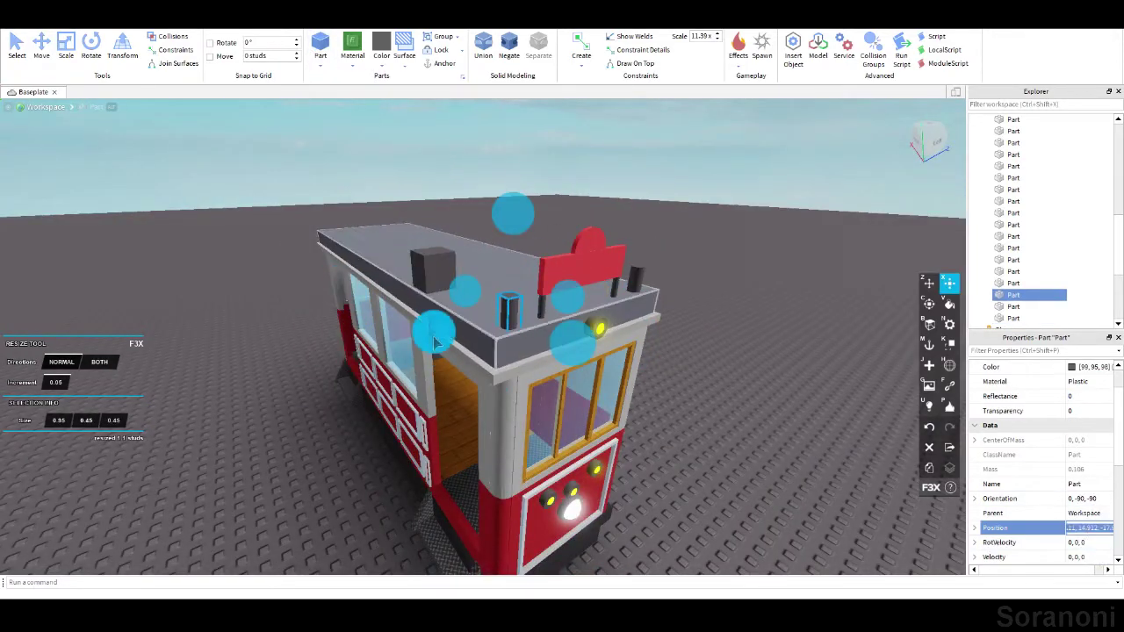
key(Return)
right_drag(514, 193, 691, 402)
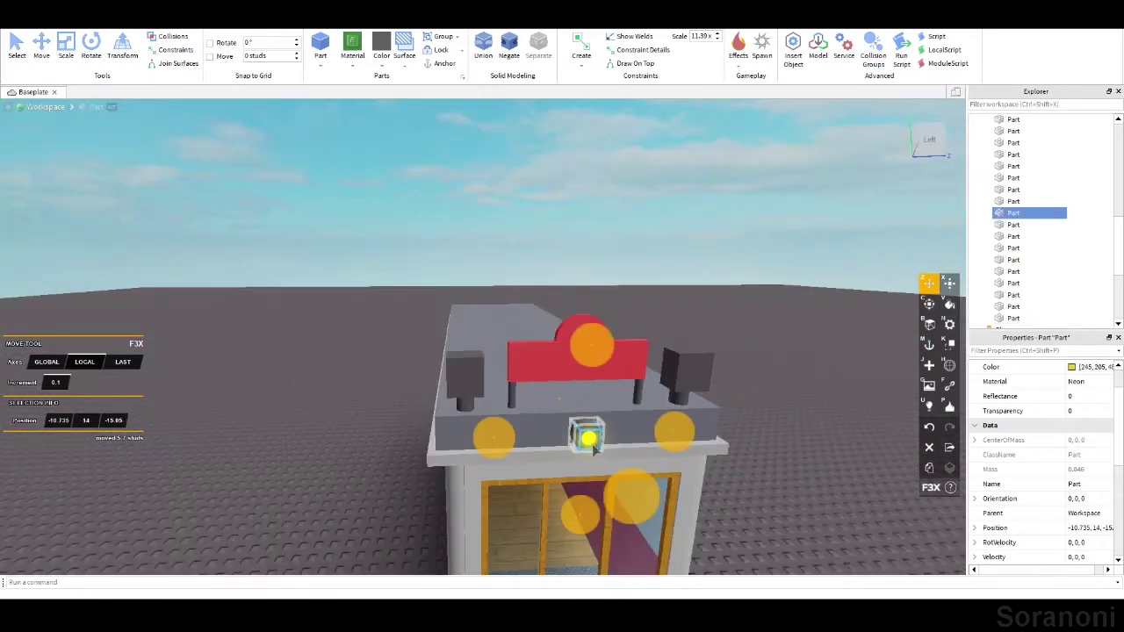
right_drag(692, 402, 595, 446)
Raise the lamp box 1.5 studs above the roof.
click(538, 376)
drag(498, 374, 497, 351)
right_drag(498, 351, 676, 359)
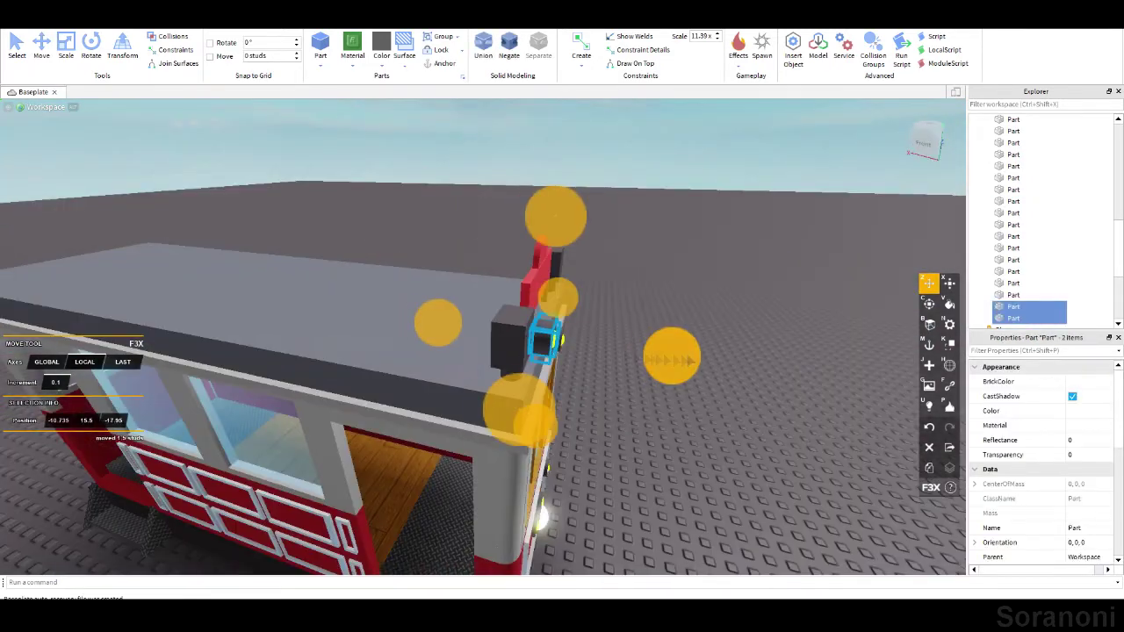
right_drag(503, 220, 547, 321)
Colour the left lamp's light yellow.
click(379, 339)
click(381, 49)
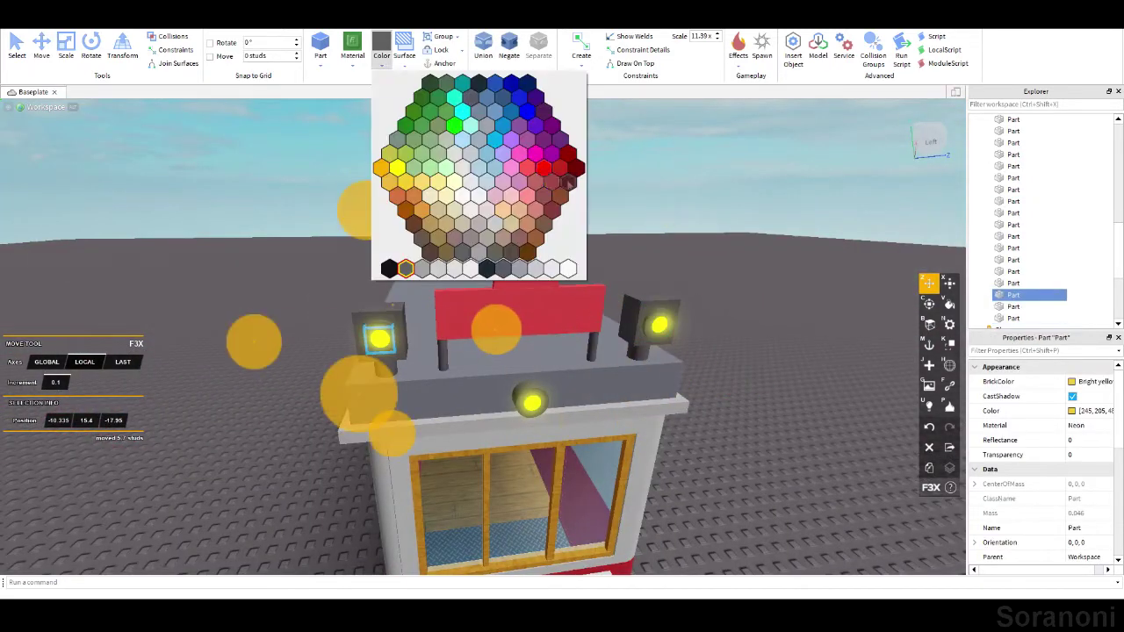
click(553, 167)
scroll(483, 351, down, 2)
click(518, 263)
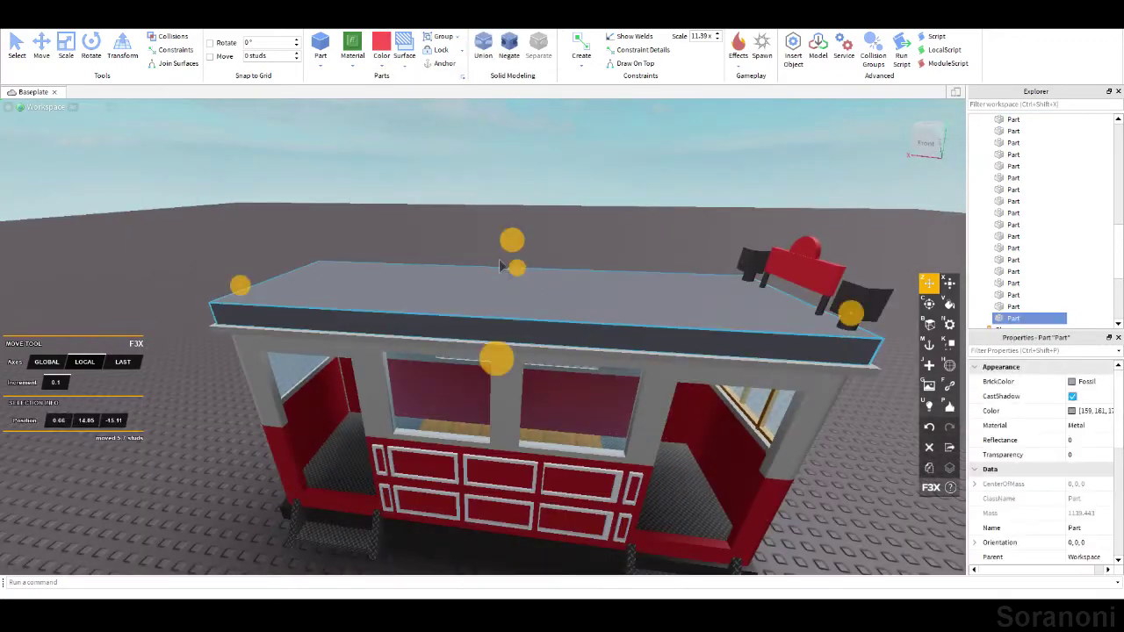
Raise the top of the upper roof layer slightly.
right_drag(236, 238, 439, 352)
drag(665, 527, 665, 491)
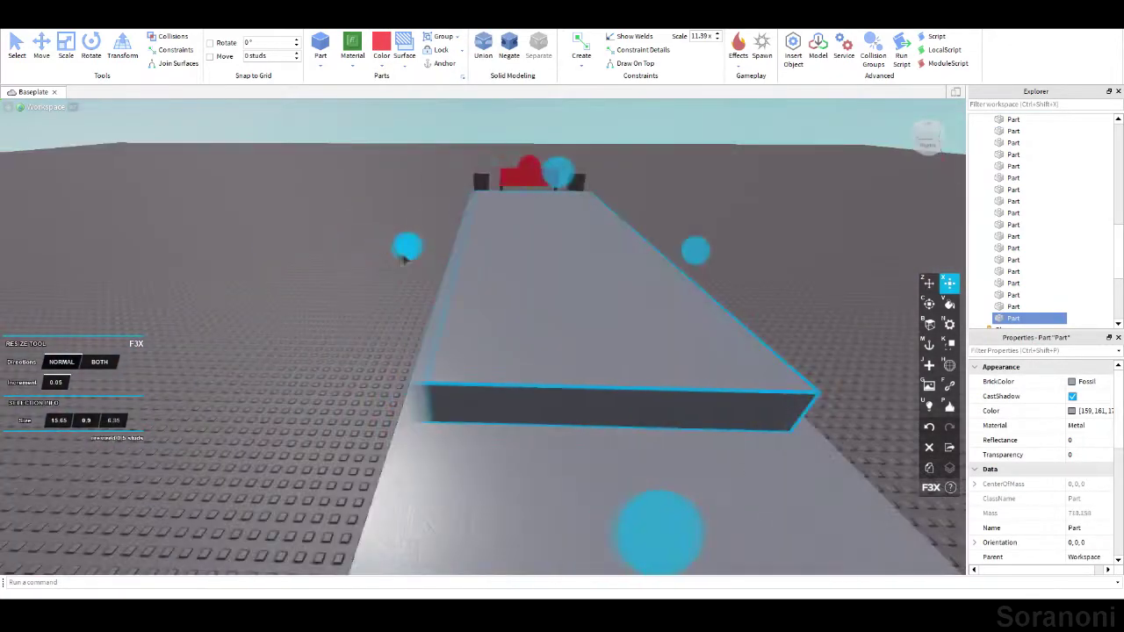
right_drag(640, 296, 494, 372)
drag(463, 283, 464, 263)
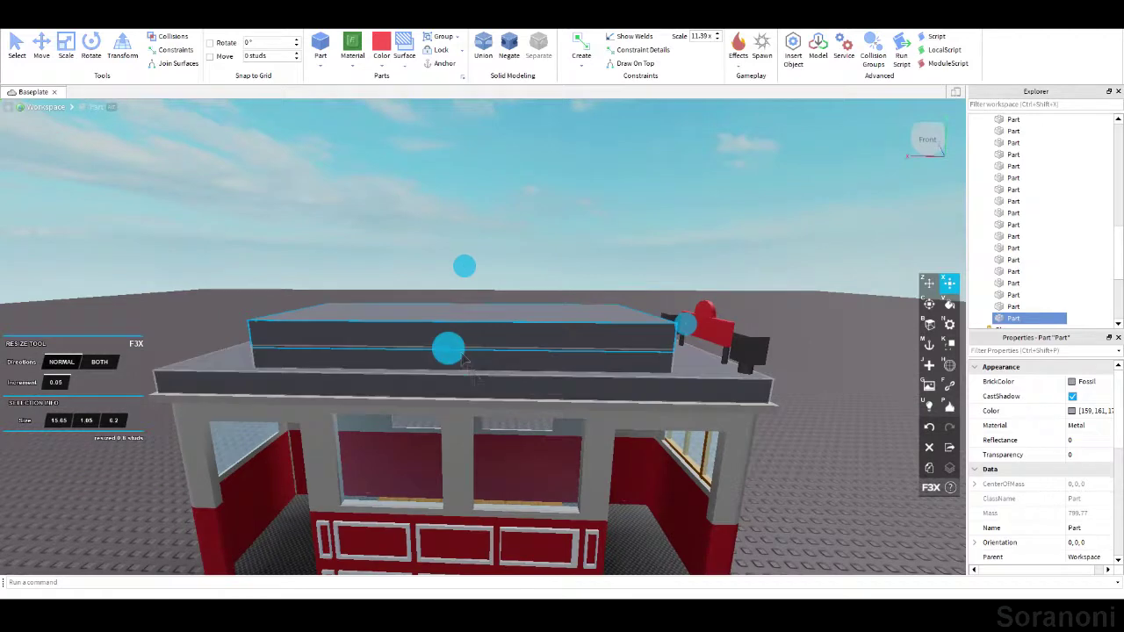
right_drag(465, 264, 624, 345)
right_drag(502, 443, 607, 387)
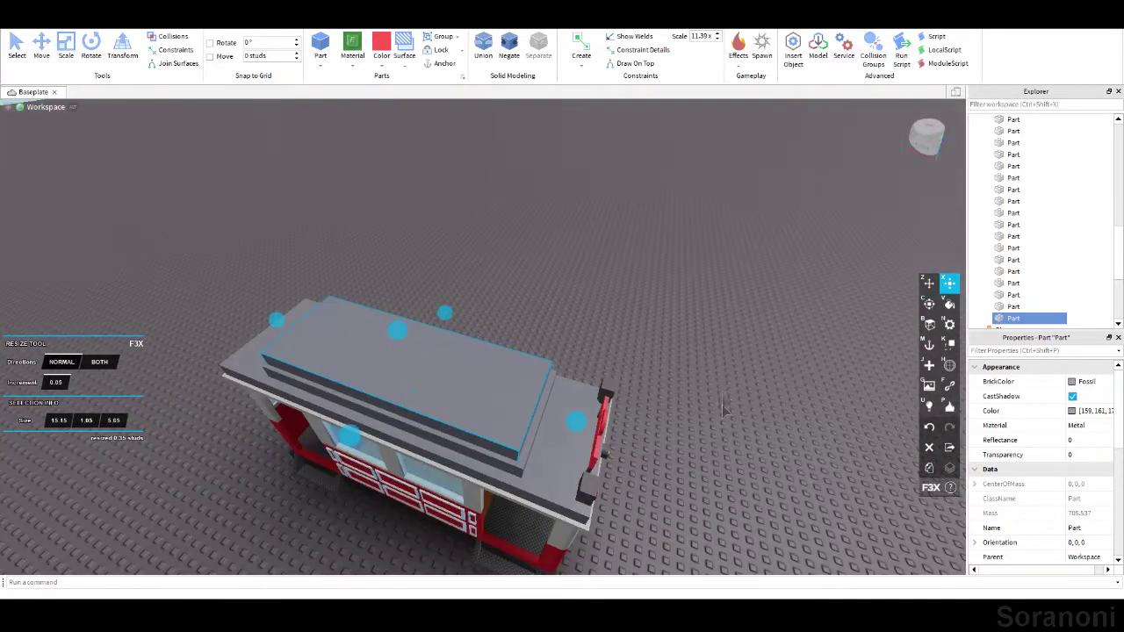
Insert a Fossil grey cylinder on the roof and enlarge it.
click(326, 65)
click(341, 116)
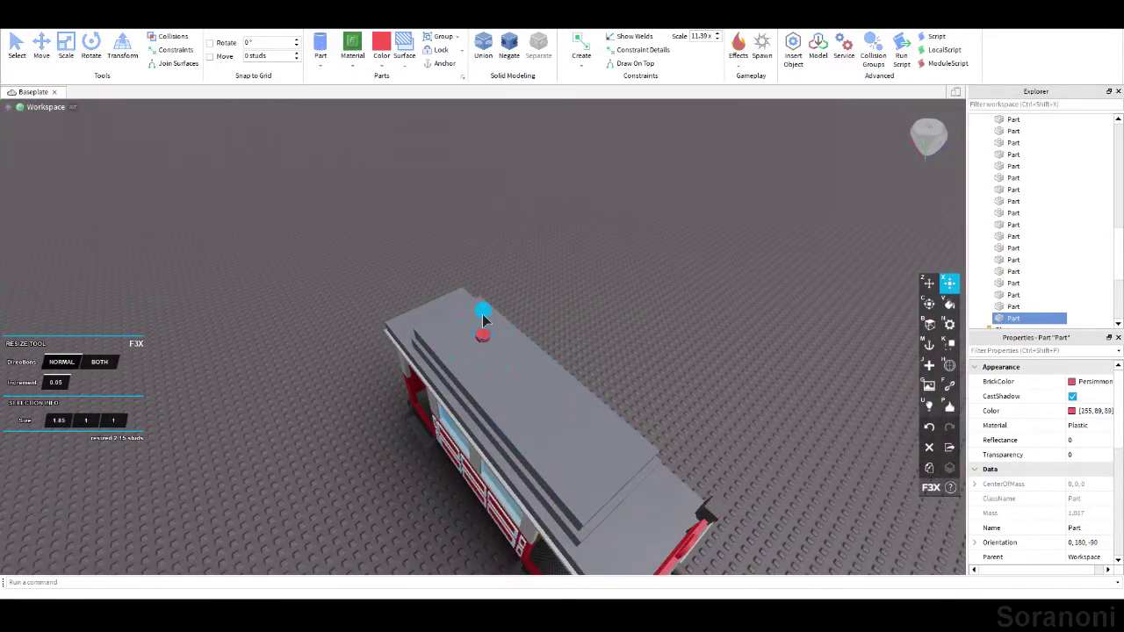
click(381, 45)
click(439, 258)
right_drag(439, 258, 548, 323)
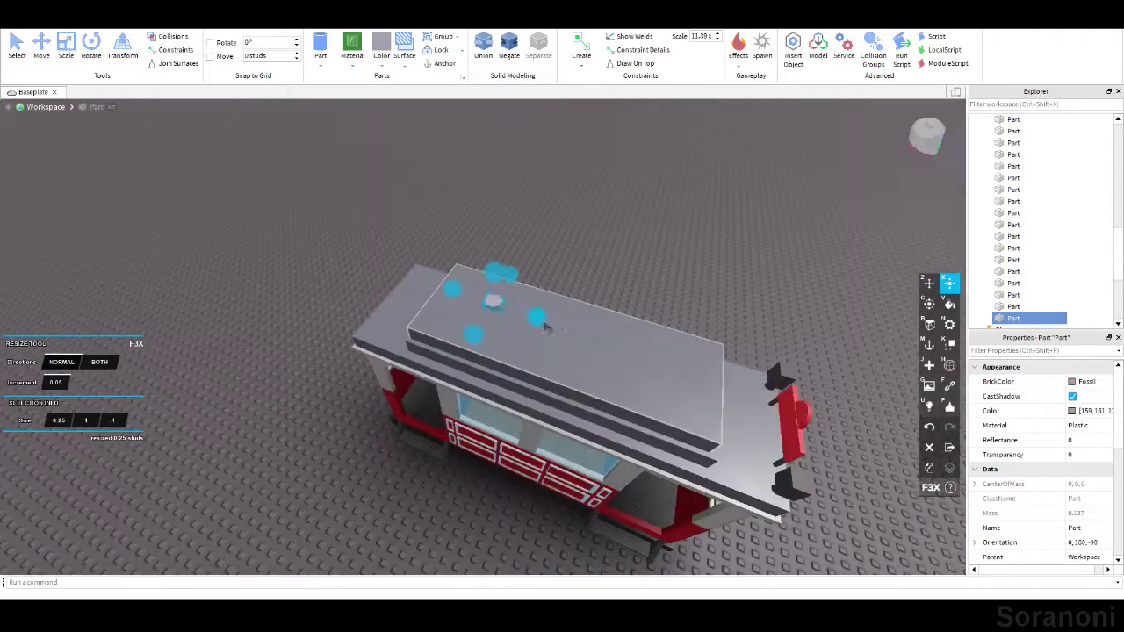
drag(533, 327, 546, 305)
mouse_move(488, 367)
right_down()
mouse_move(661, 312)
mouse_move(481, 309)
right_up()
Resize and rotate the cylinder into rods with a crossbar on the roof.
key(x)
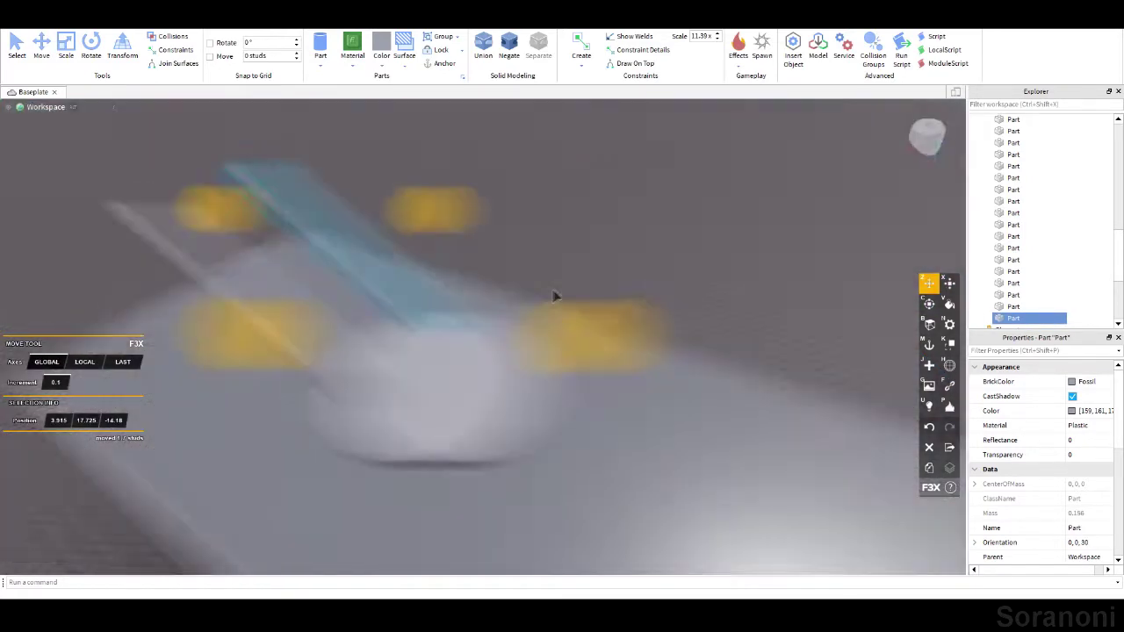
right_drag(645, 319, 412, 314)
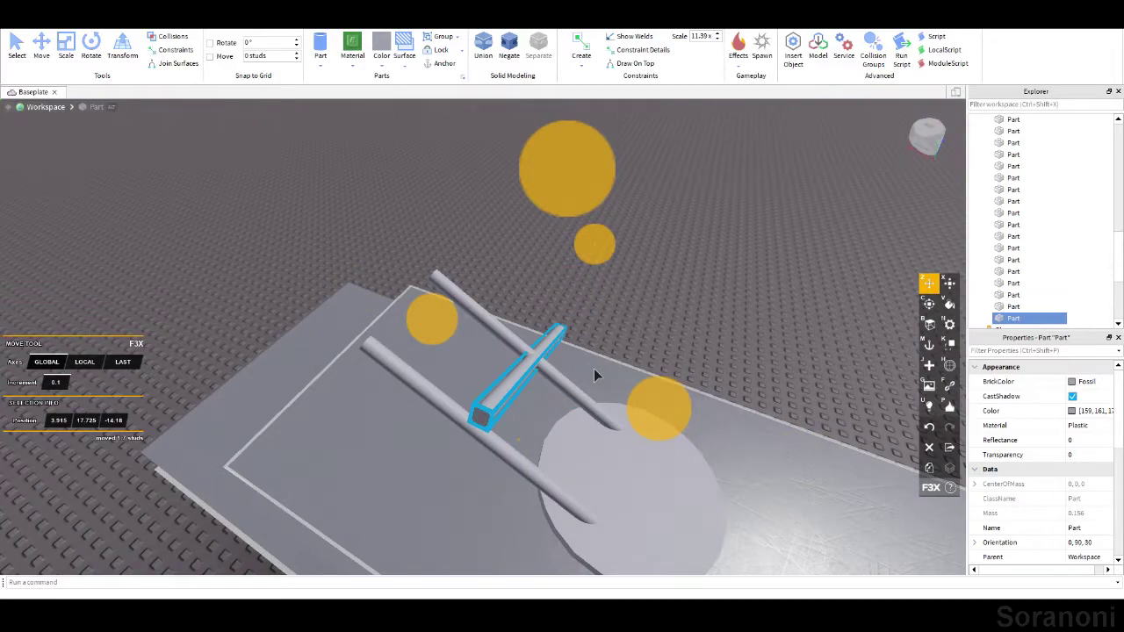
right_drag(594, 370, 702, 373)
key(c)
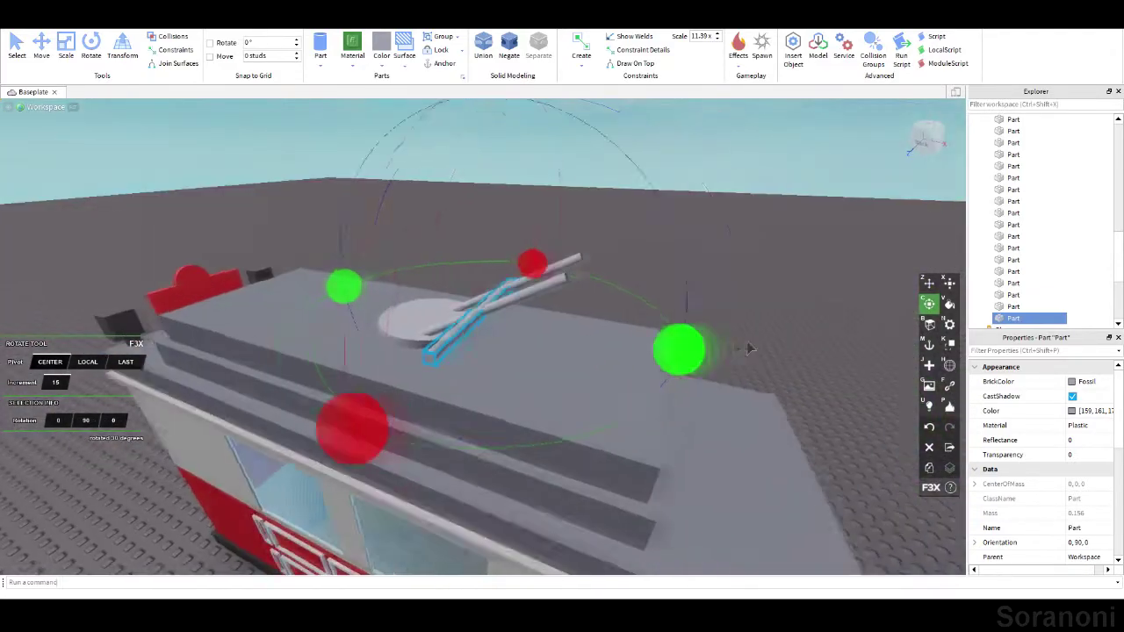
key(x)
key(z)
right_drag(695, 400, 479, 253)
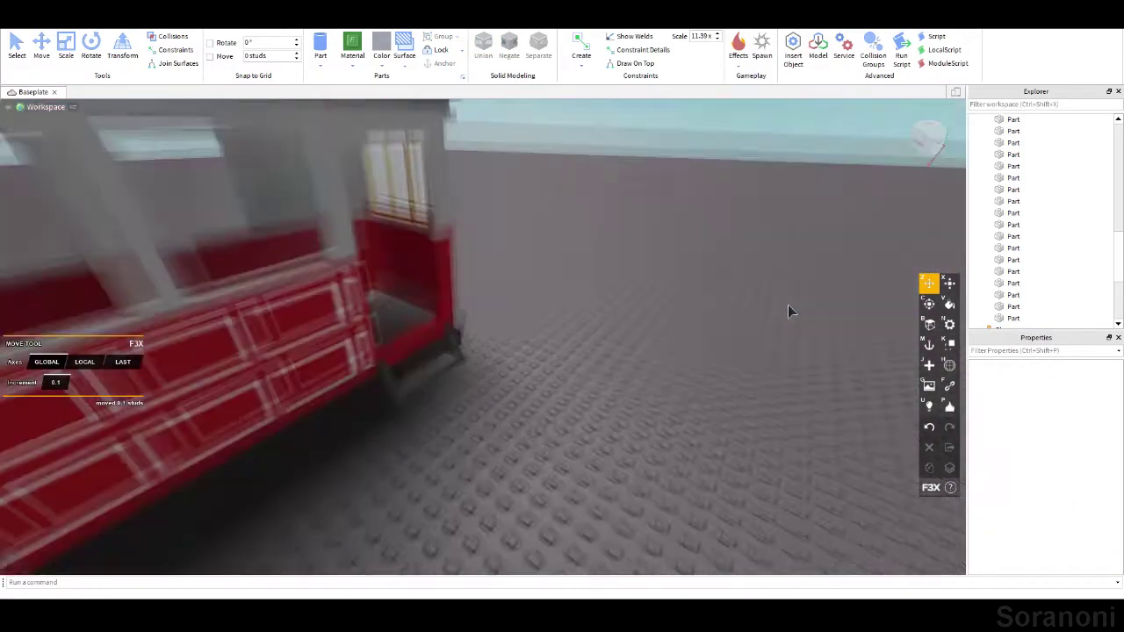
key(d)
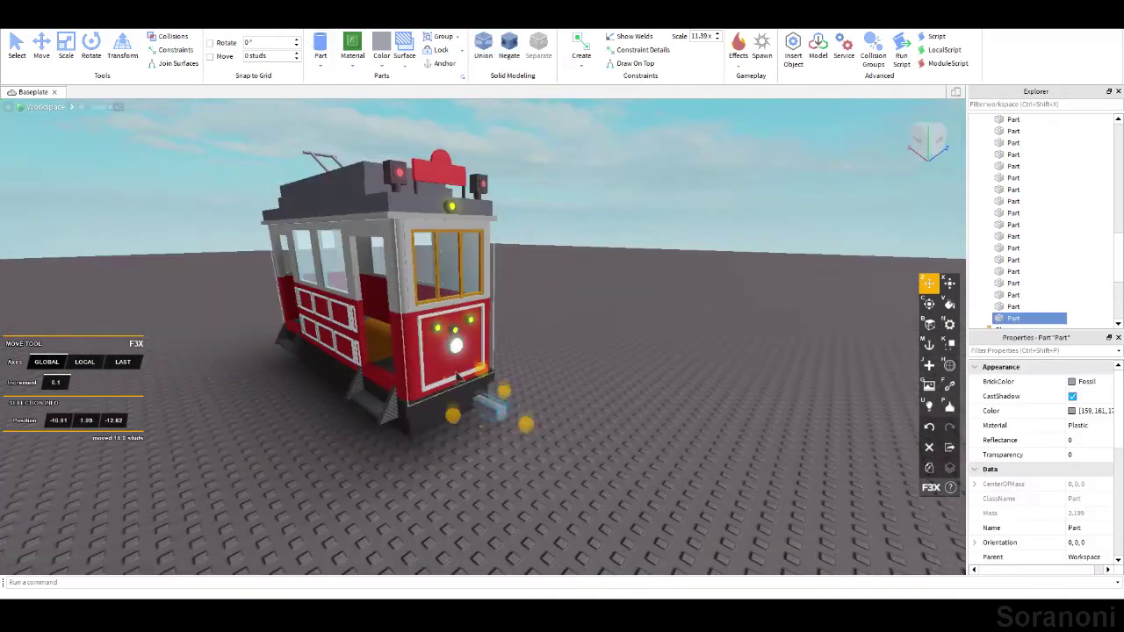
key(x)
scroll(458, 376, up, 5)
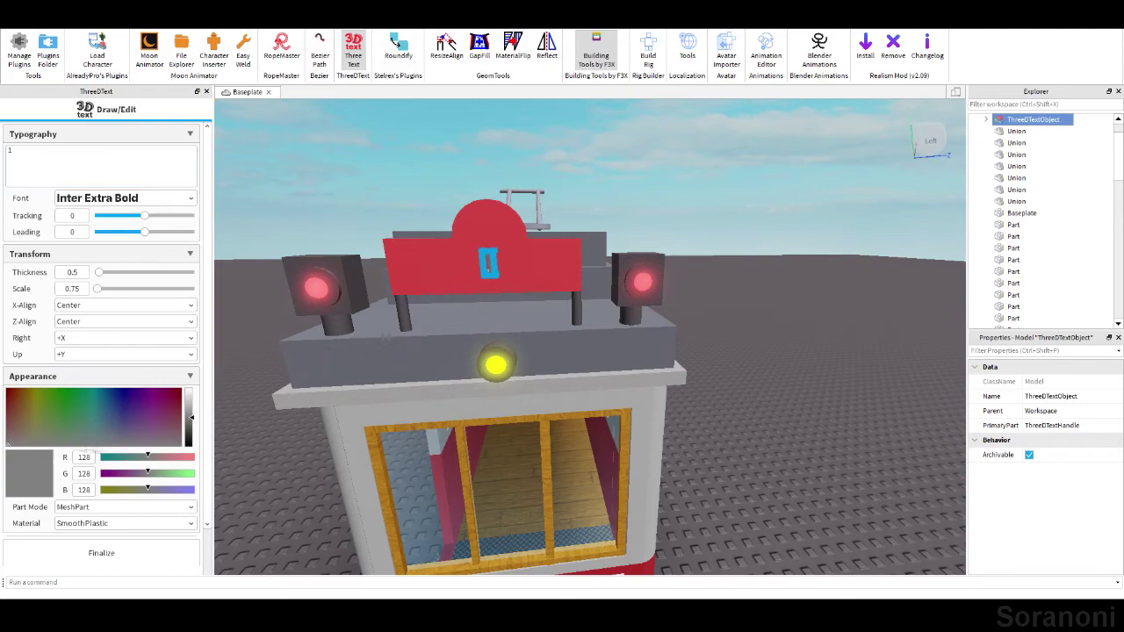
Create a 3D text object reading "1" on the red roof sign.
click(489, 262)
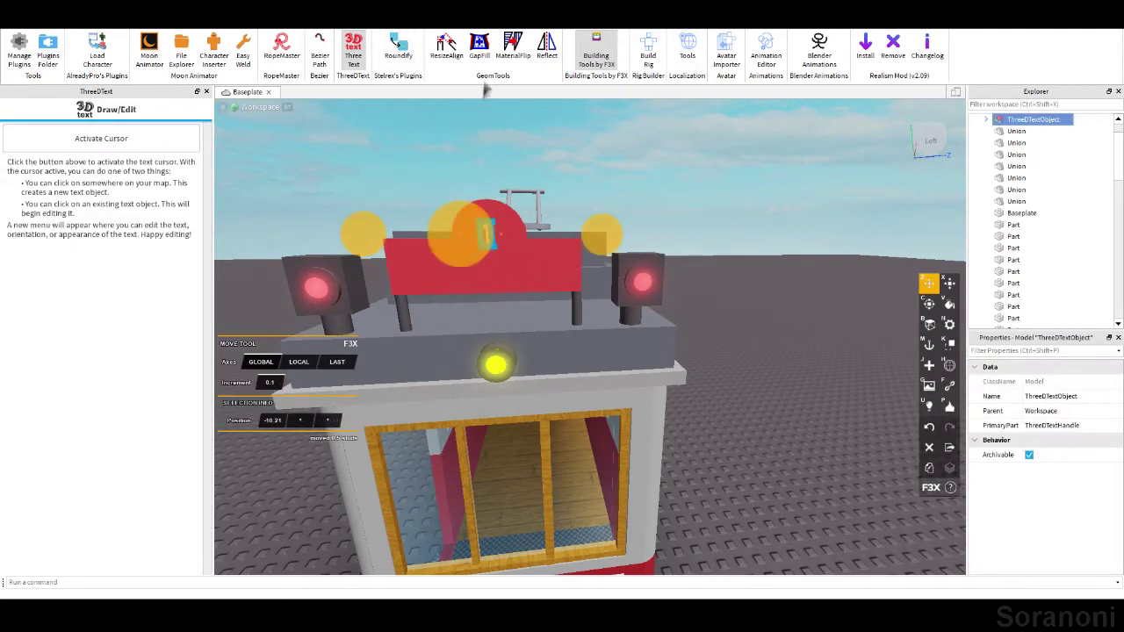
key(x)
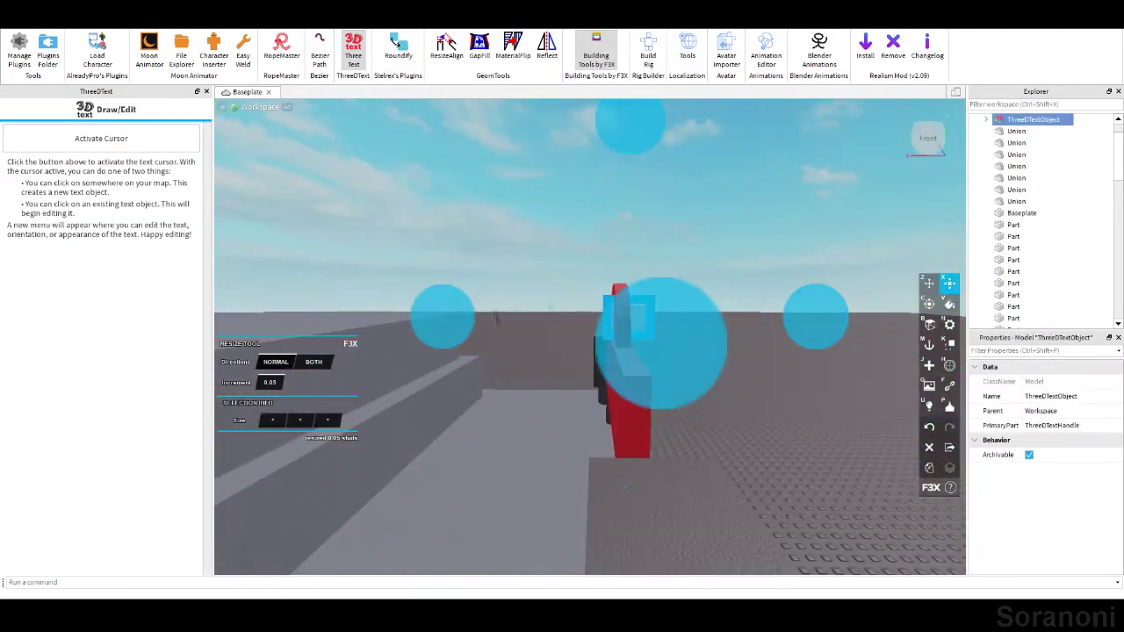
right_drag(721, 321, 601, 345)
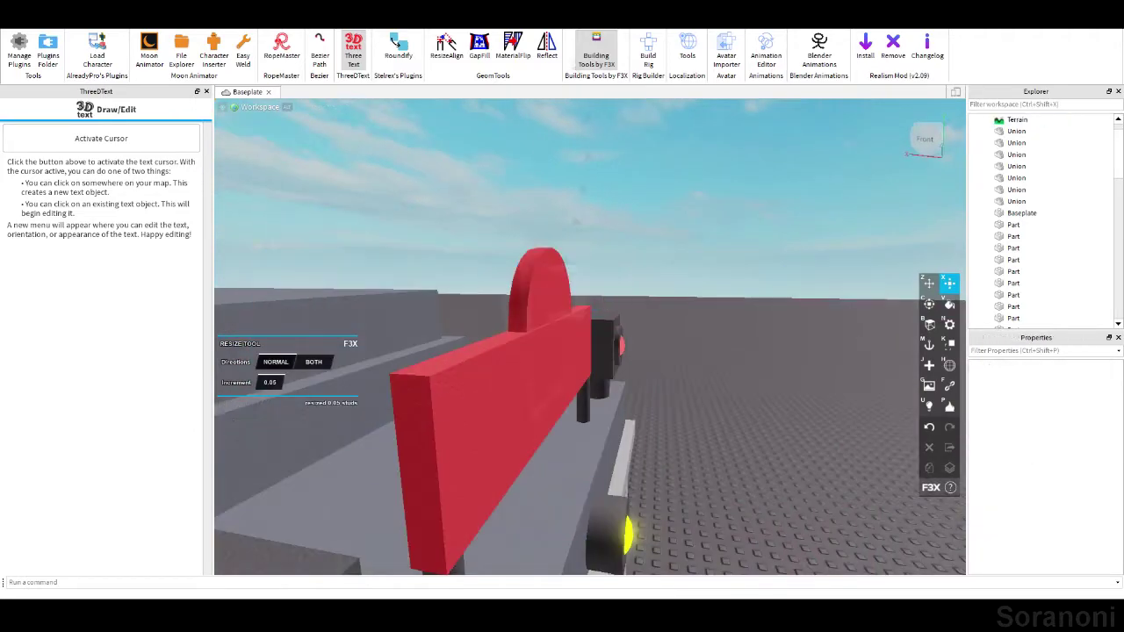
click(526, 386)
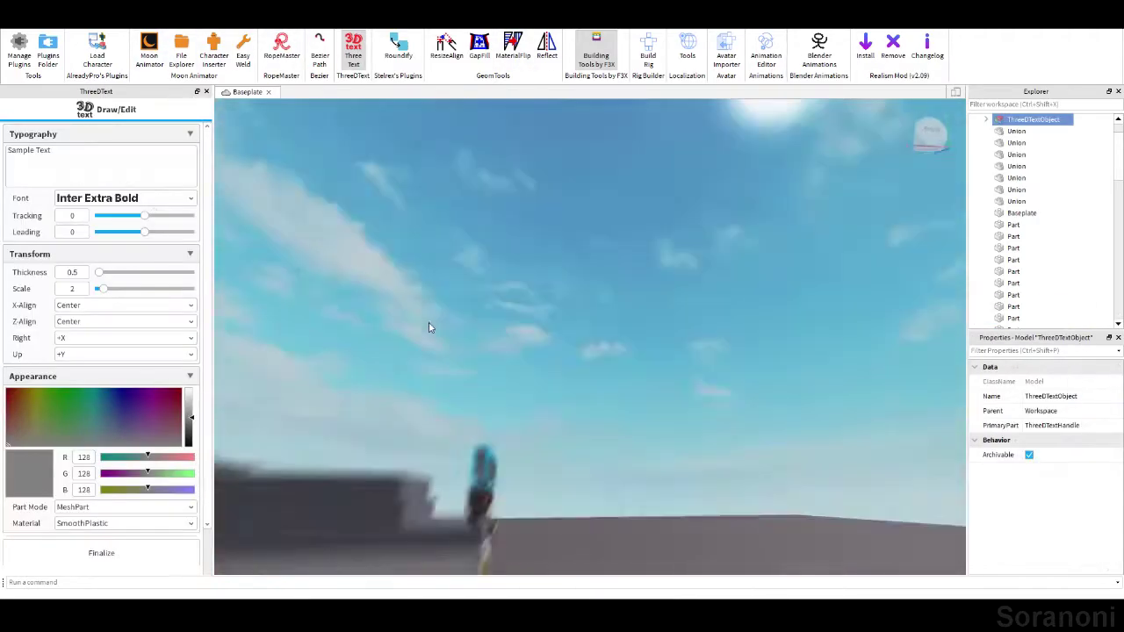
key(s)
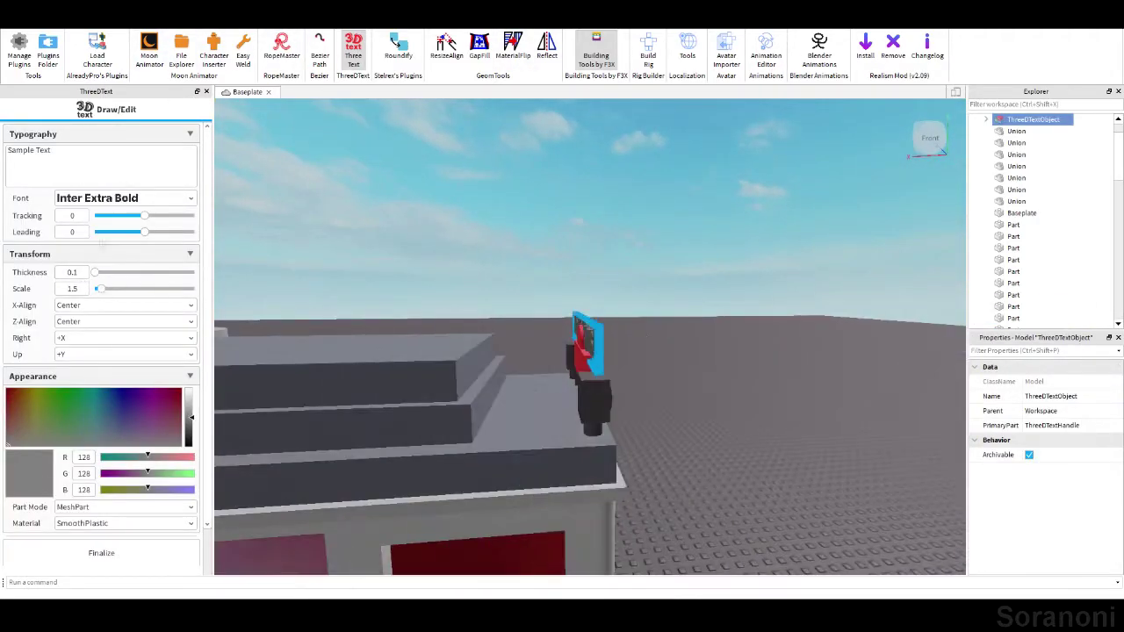
key(f)
click(6, 147)
key(Return)
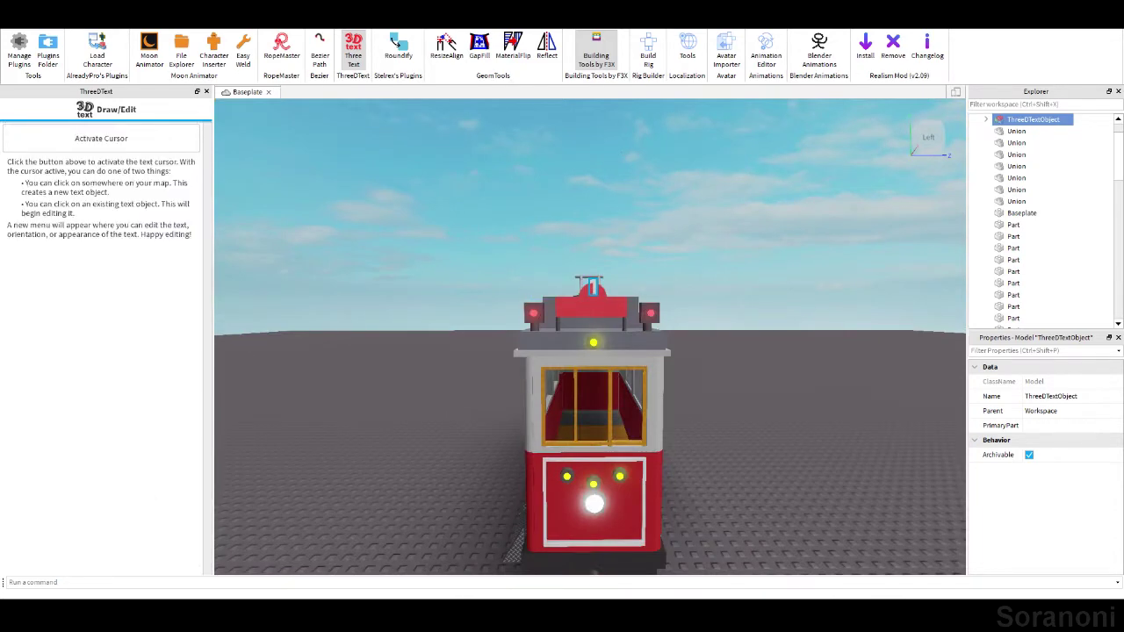
Resize the "1" to 0.376×0.8×0.1 and centre it on the sign.
key(f)
key(x)
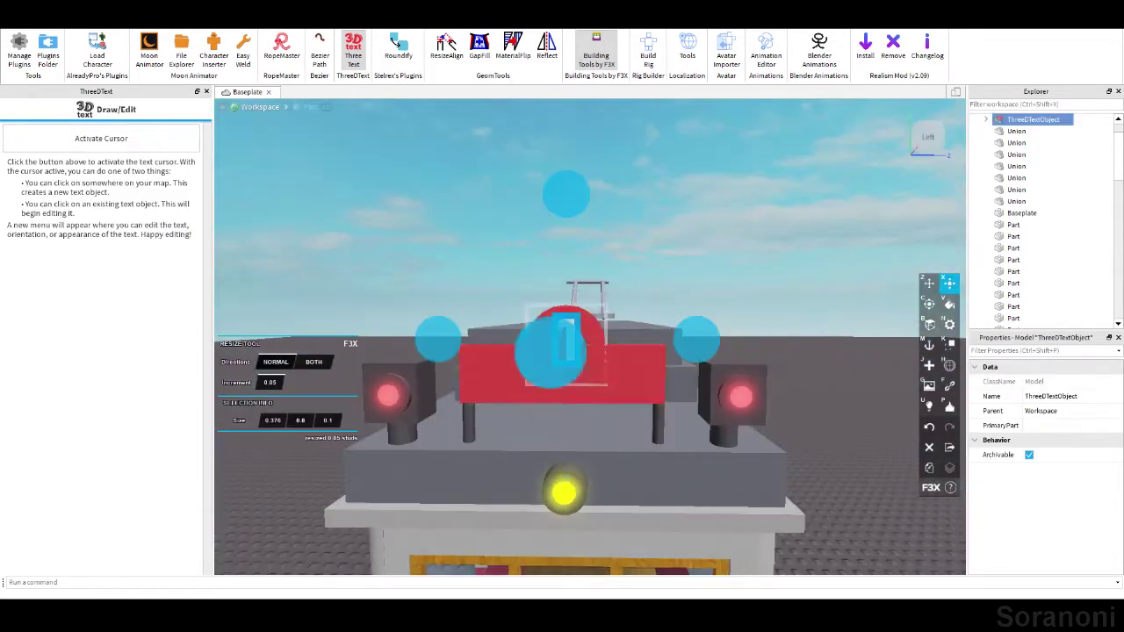
right_drag(694, 348, 699, 329)
key(z)
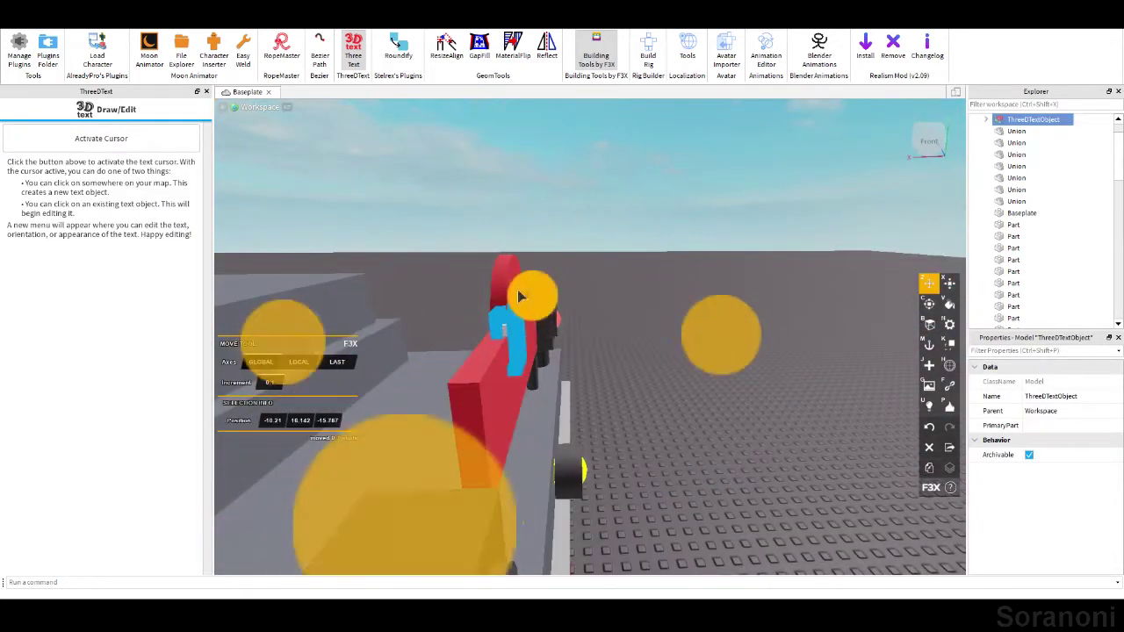
scroll(490, 209, down, 2)
scroll(770, 304, up, 2)
right_drag(640, 279, 582, 366)
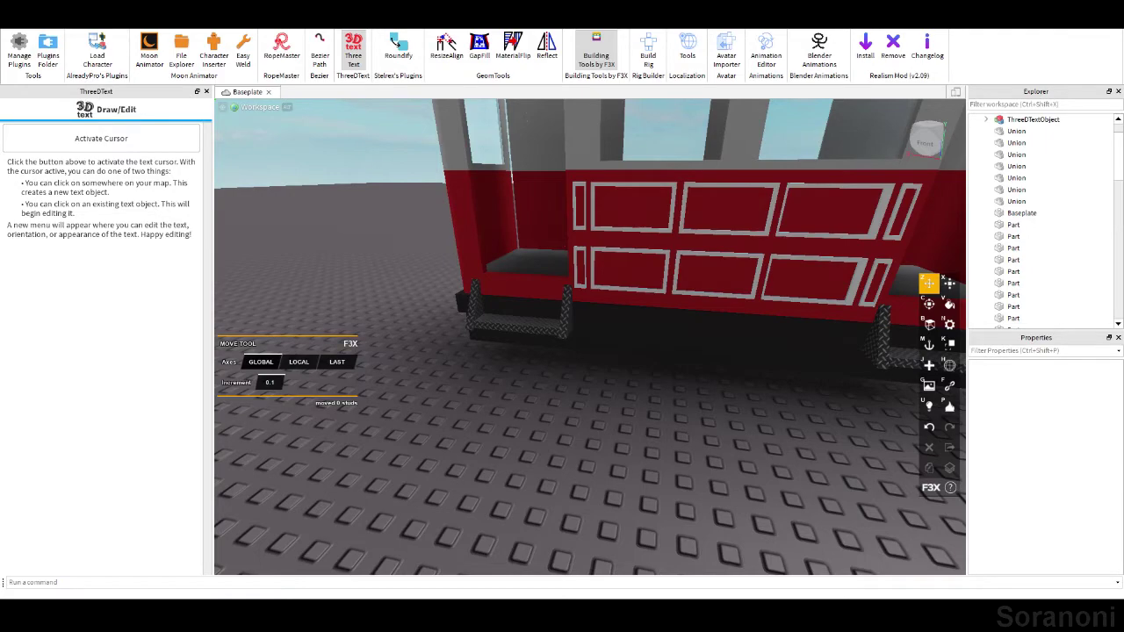
scroll(590, 338, down, 3)
Raise the dark bar to door height and fit it into the door gates.
click(603, 178)
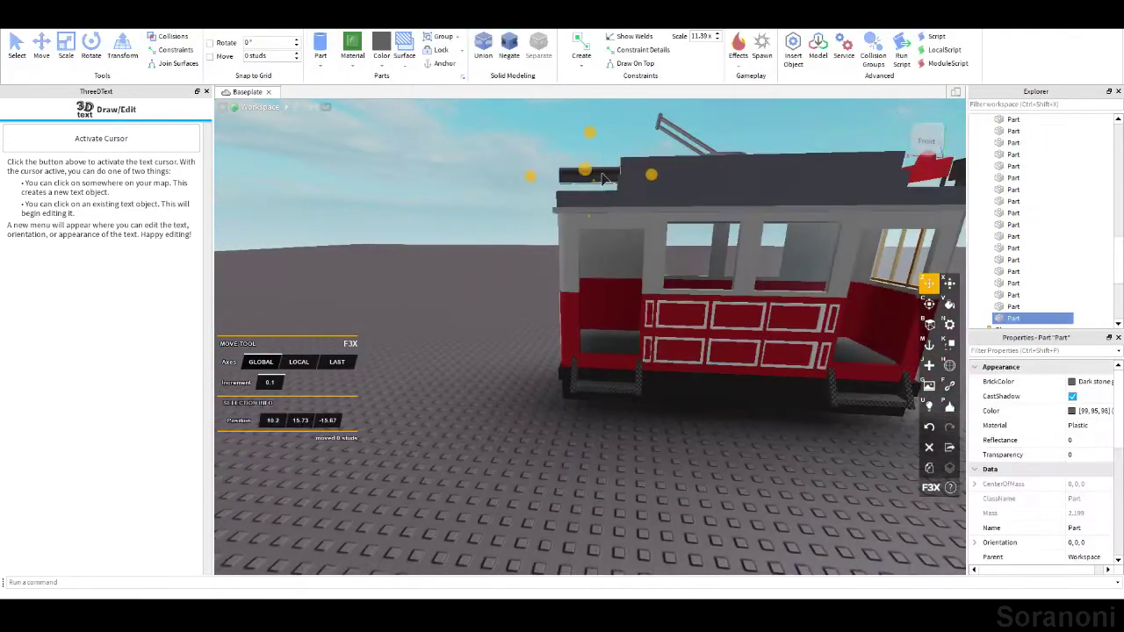
right_drag(665, 488, 665, 488)
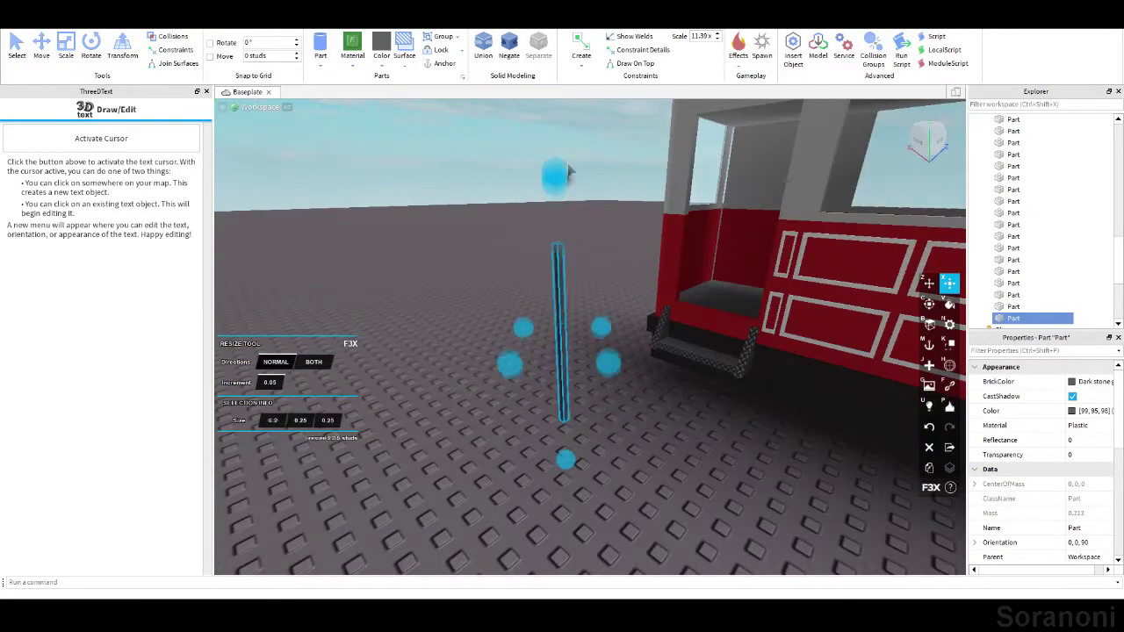
right_drag(567, 186, 628, 304)
key(z)
mouse_move(813, 179)
right_down()
mouse_move(626, 254)
mouse_move(632, 436)
right_up()
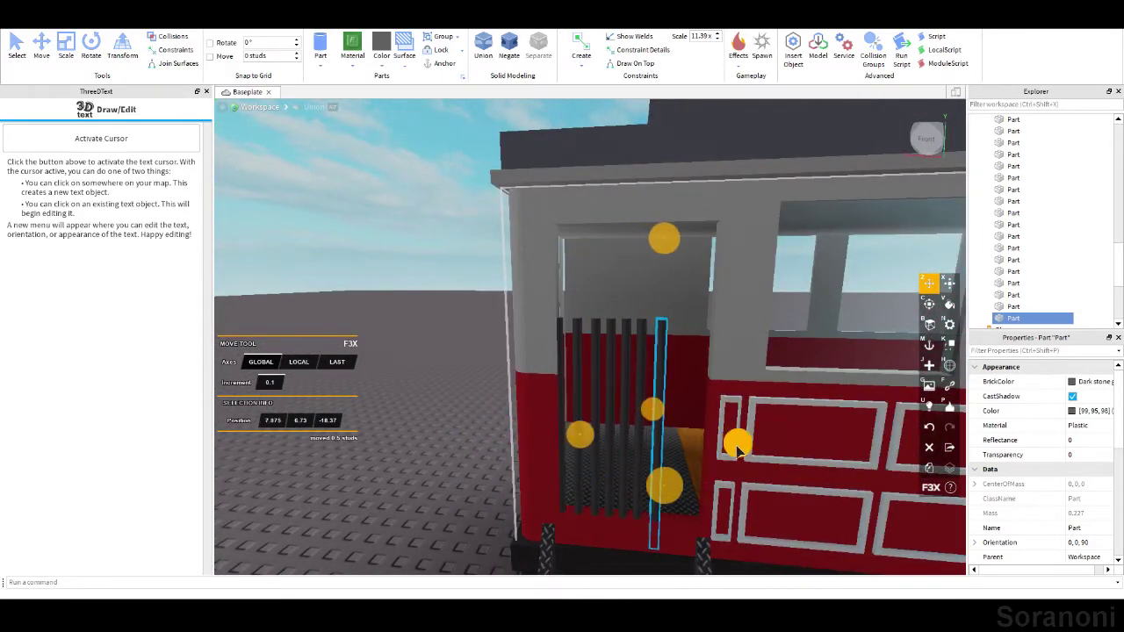
middle_drag(728, 447, 660, 439)
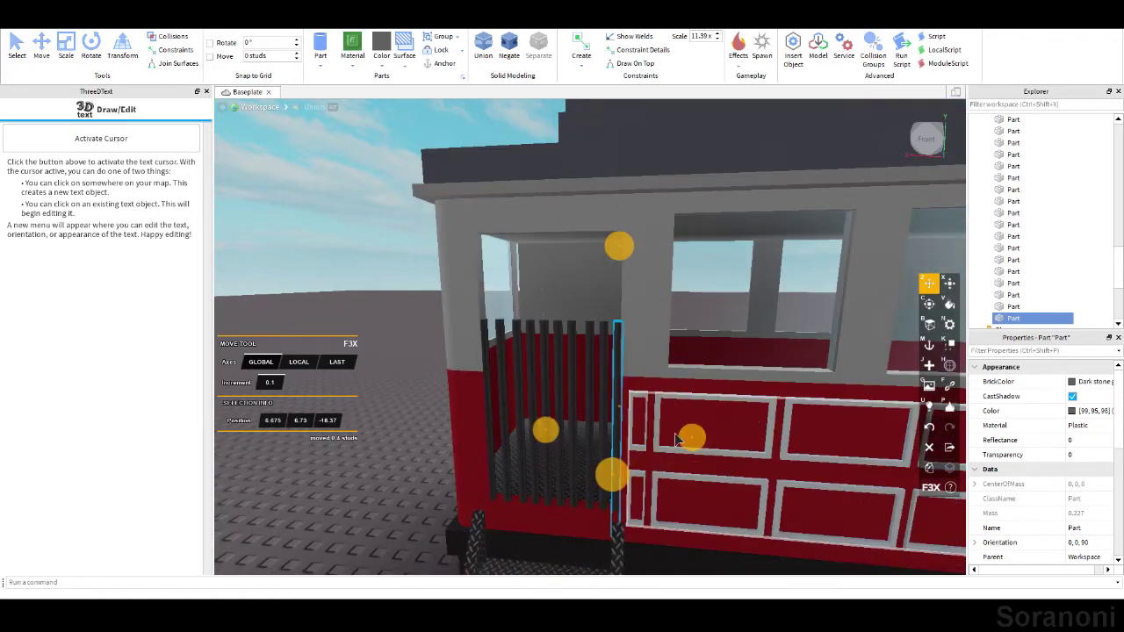
right_drag(679, 439, 545, 428)
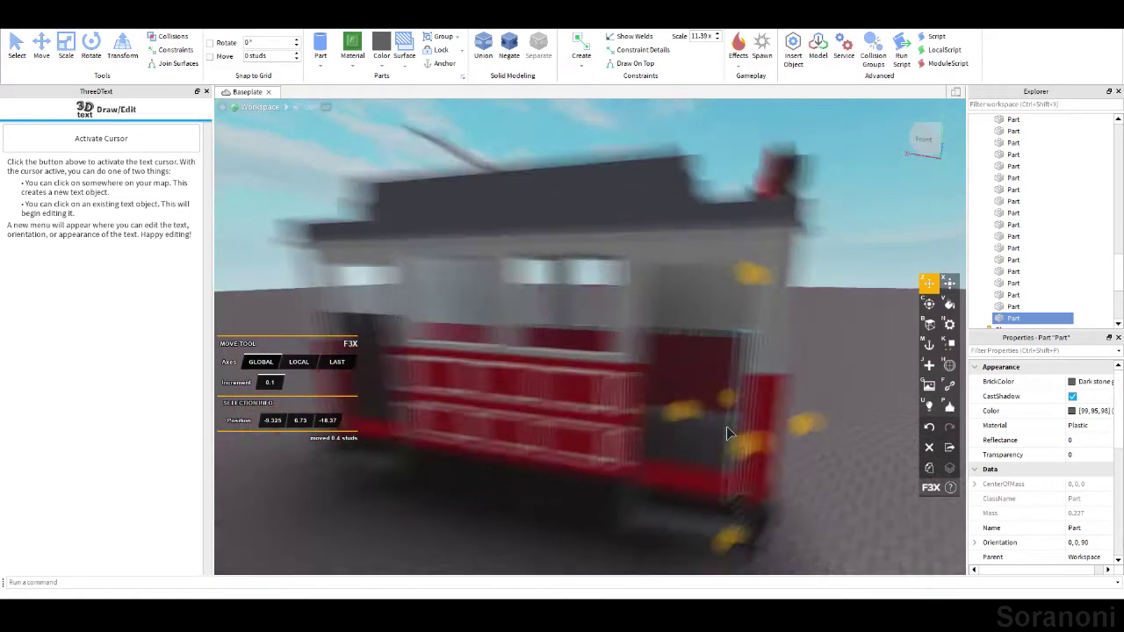
right_drag(684, 433, 712, 392)
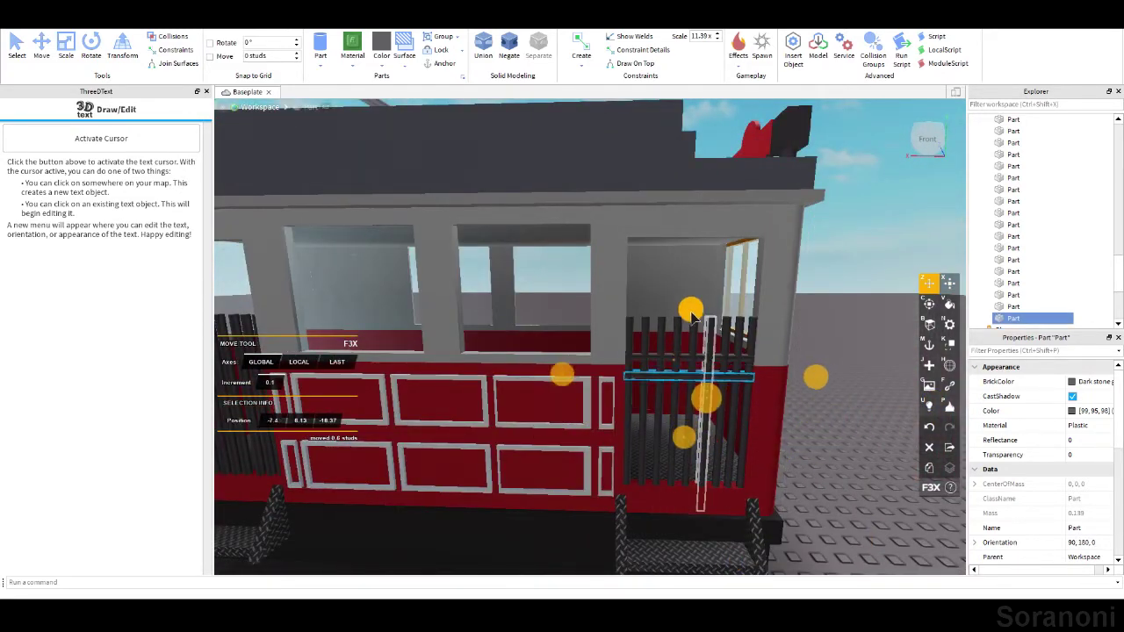
right_drag(693, 392, 743, 432)
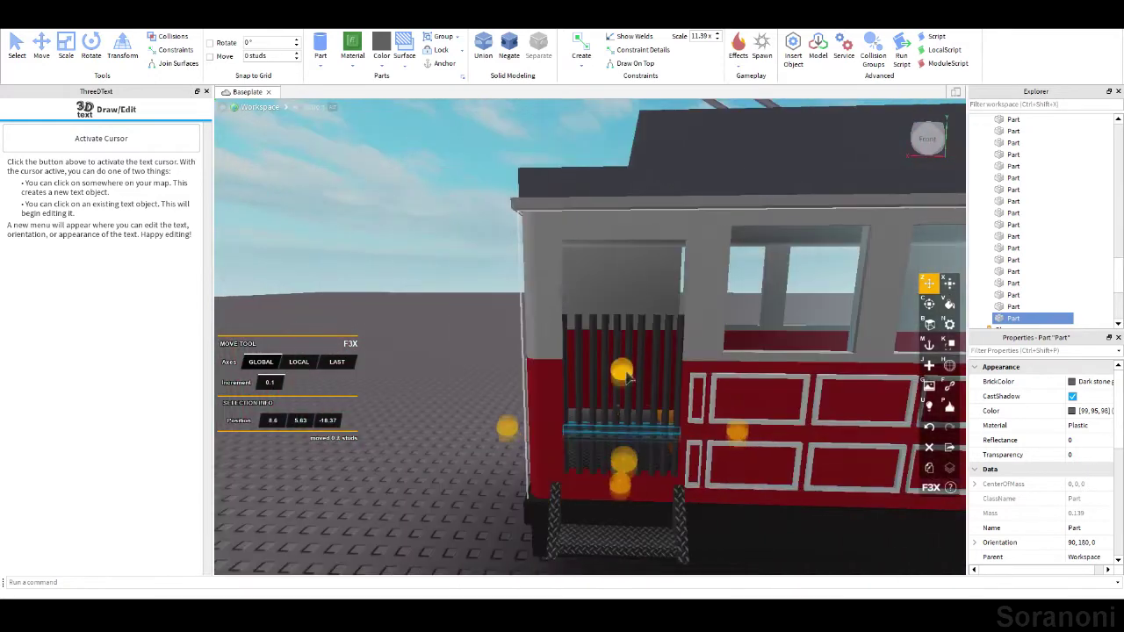
Fly the view into the tram interior toward the entrance floor.
click(618, 371)
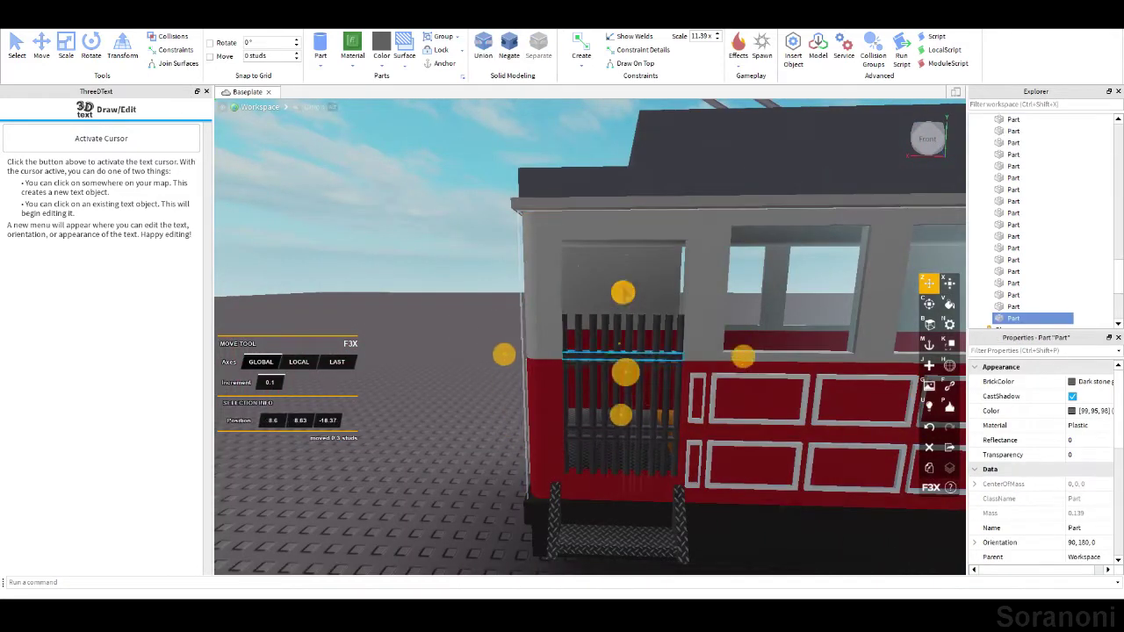
right_drag(618, 370, 859, 419)
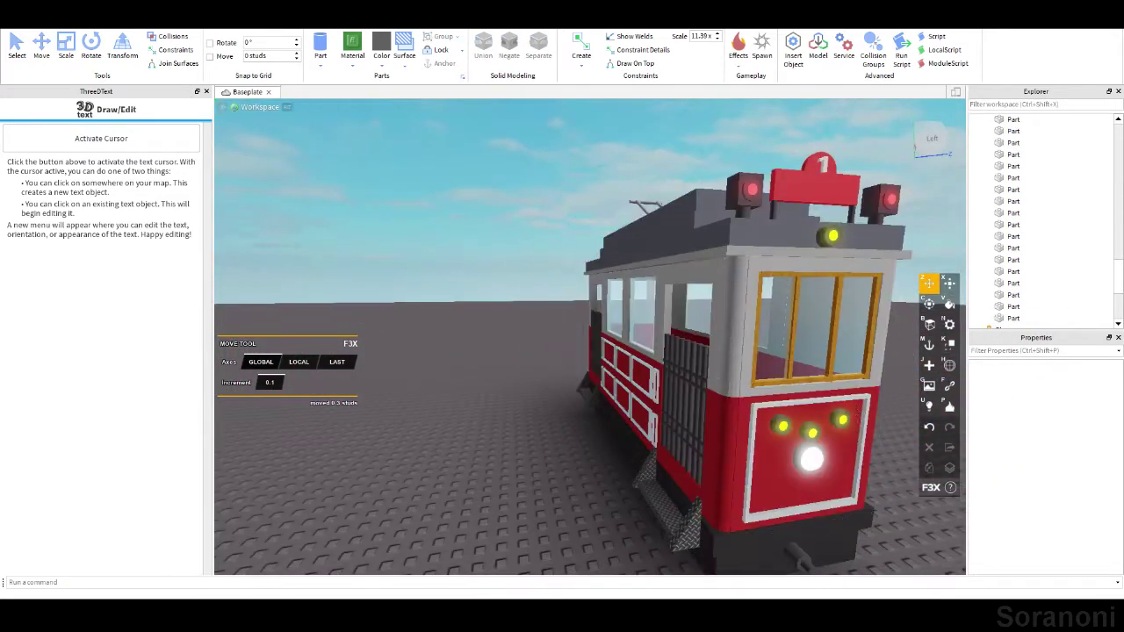
right_drag(858, 419, 843, 427)
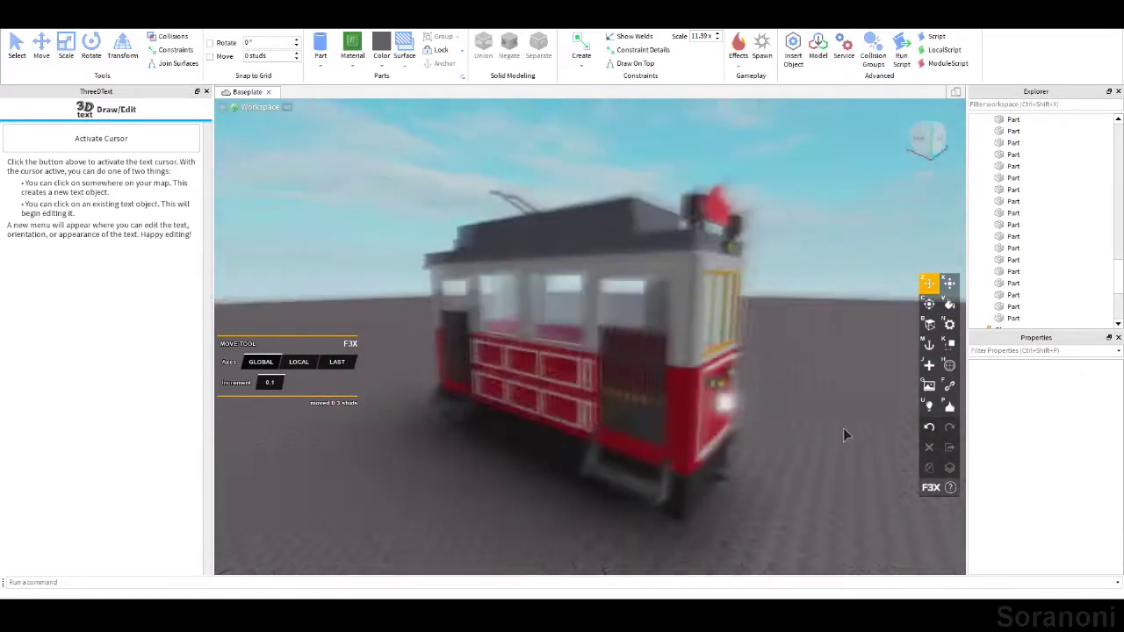
scroll(843, 428, up, 5)
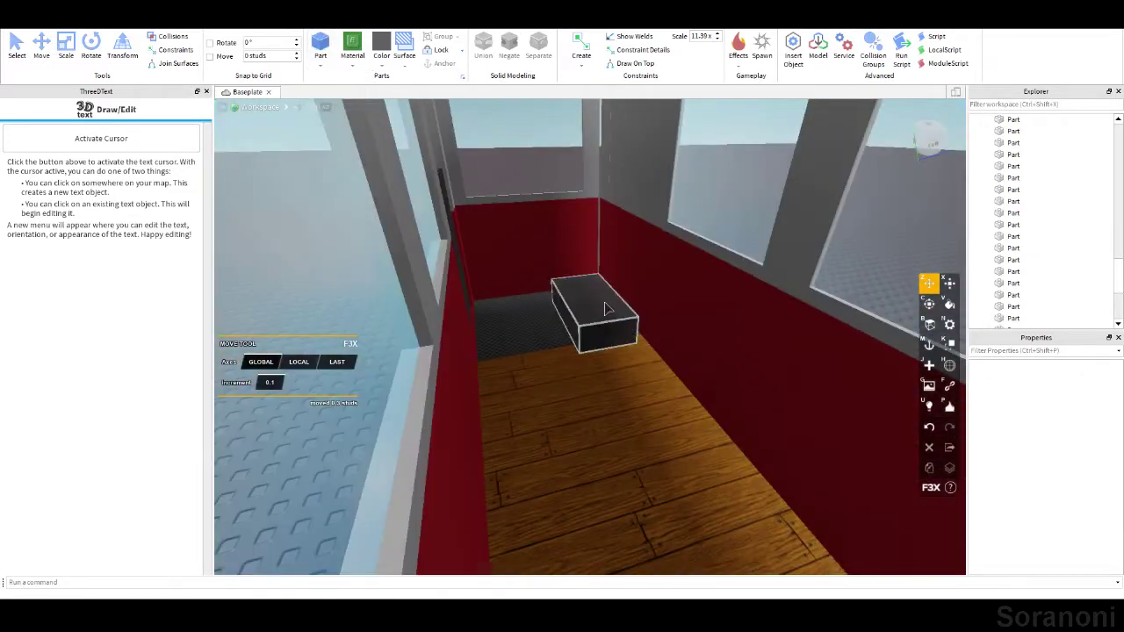
Resize the dark floor block into a seat base against the back wall.
click(566, 376)
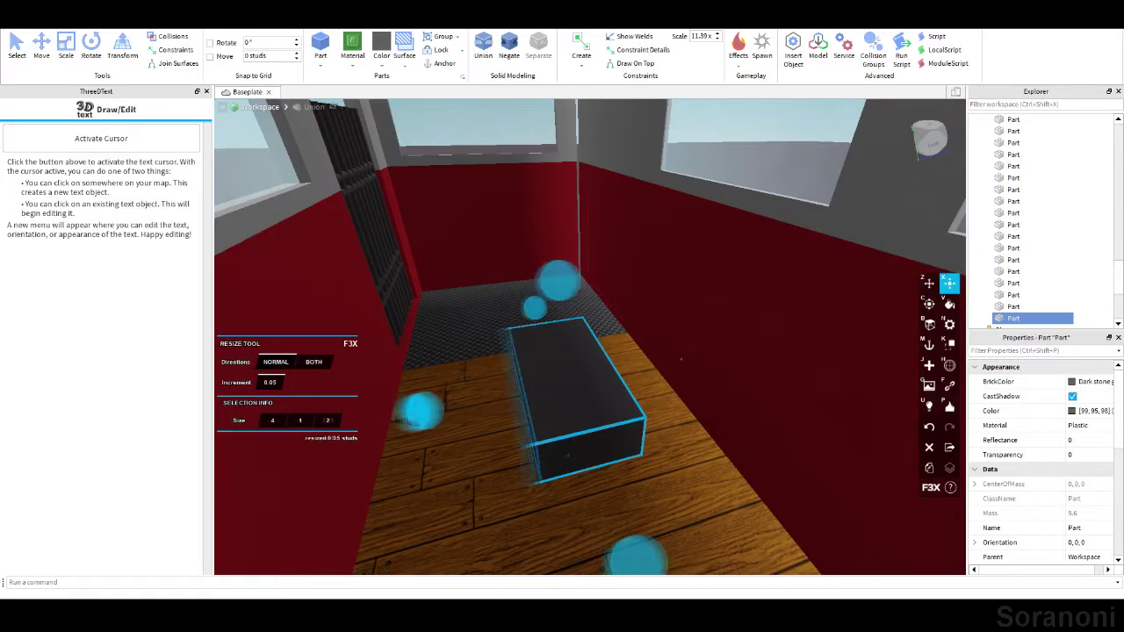
drag(681, 359, 756, 375)
drag(446, 439, 505, 443)
right_drag(660, 509, 499, 303)
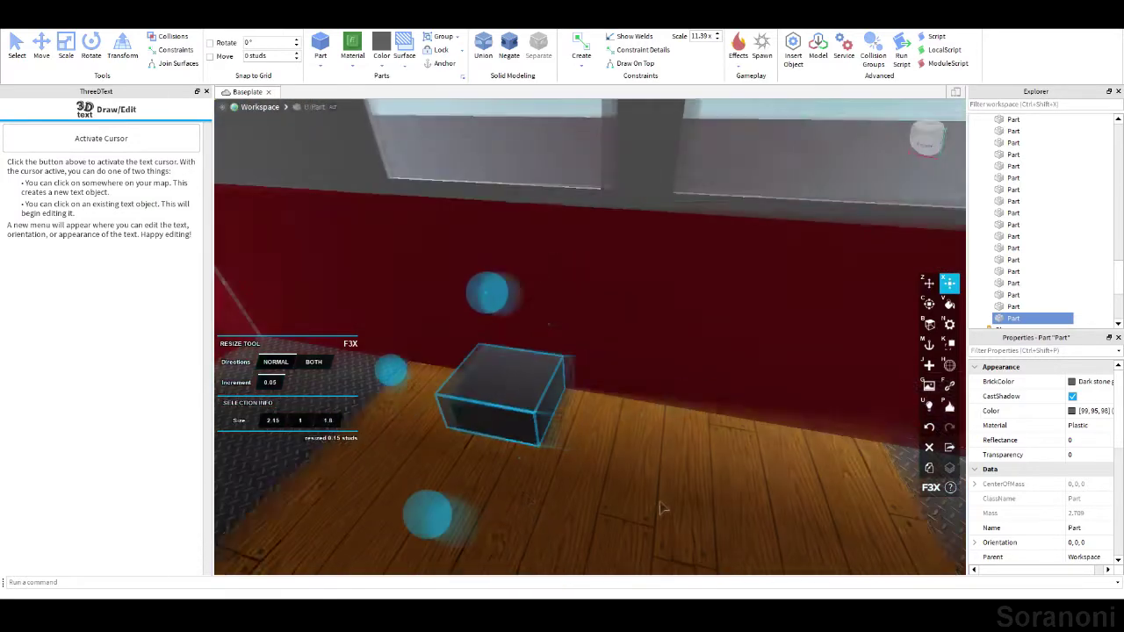
key(z)
drag(631, 384, 627, 362)
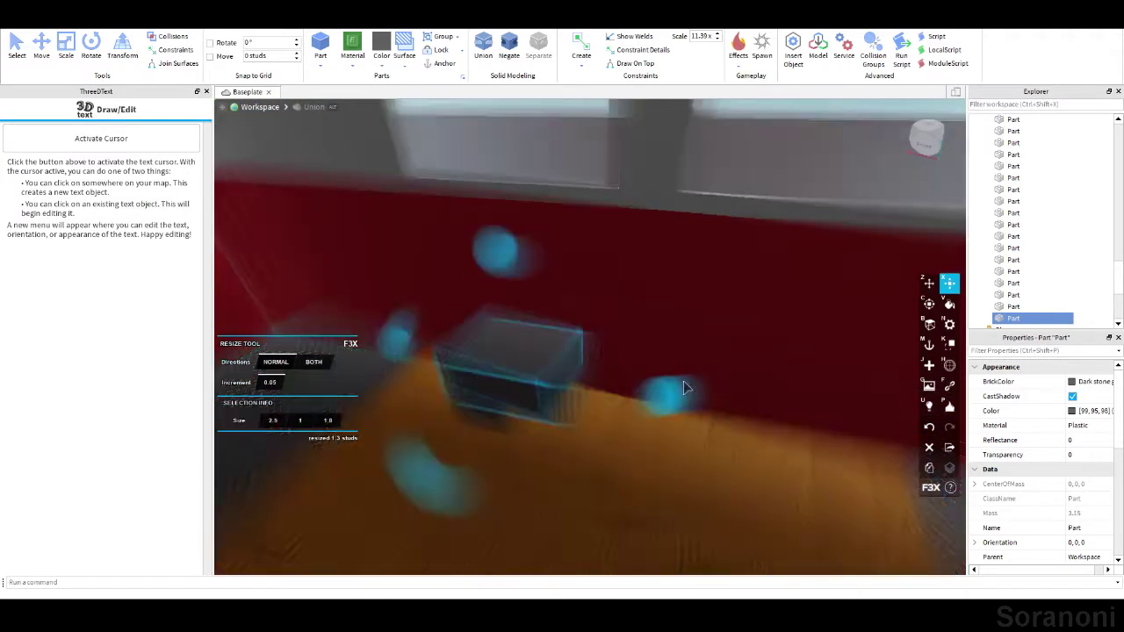
drag(688, 389, 703, 391)
right_drag(702, 392, 655, 268)
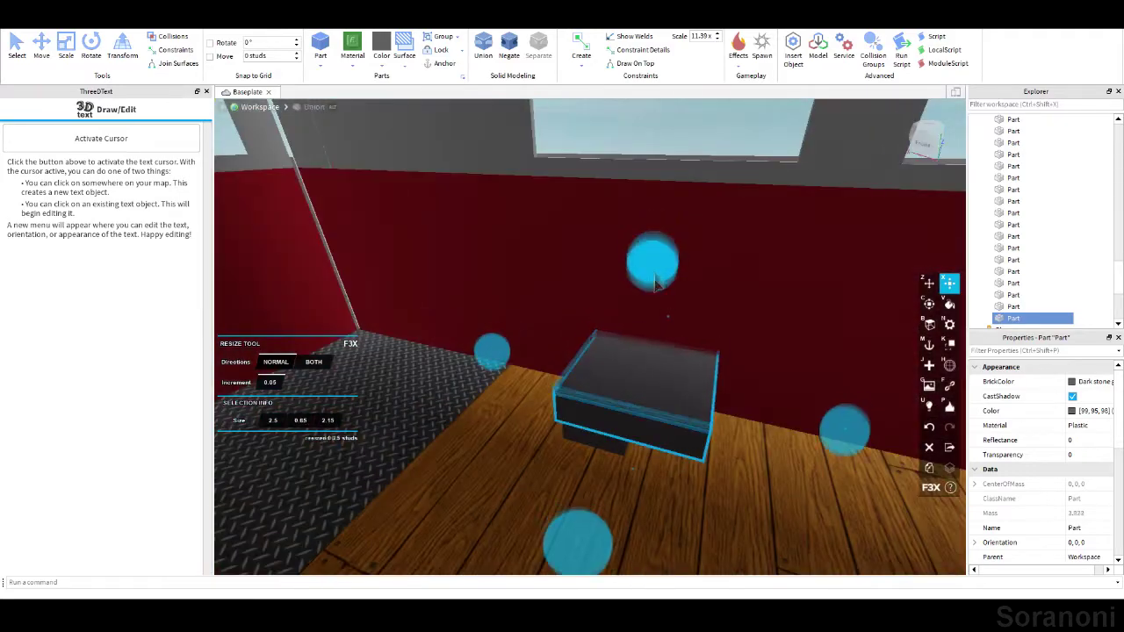
Union the seat base with its backrest into one seat.
right_drag(582, 133, 708, 326)
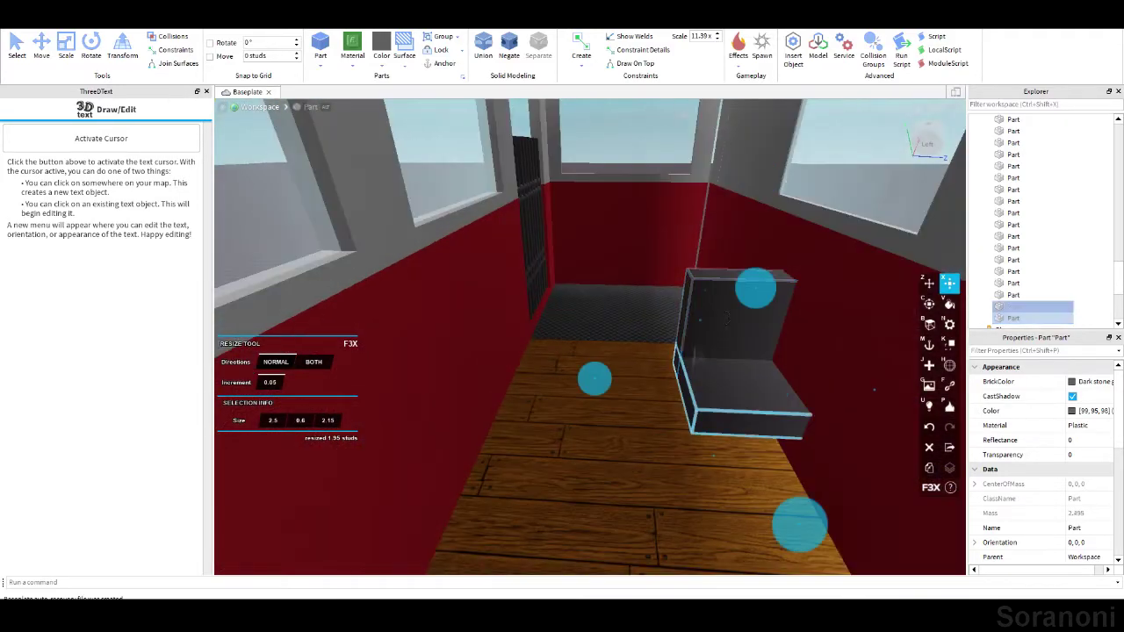
shift+click(728, 378)
mouse_move(695, 394)
right_down()
mouse_move(708, 353)
mouse_move(793, 343)
mouse_move(524, 296)
mouse_move(296, 283)
mouse_move(647, 344)
right_up()
key(ctrl+shift+g)
Duplicate the seat into rows along both sides of the aisle.
key(ctrl+d)
key(z)
drag(527, 378, 497, 428)
key(ctrl+d)
right_drag(496, 427, 527, 386)
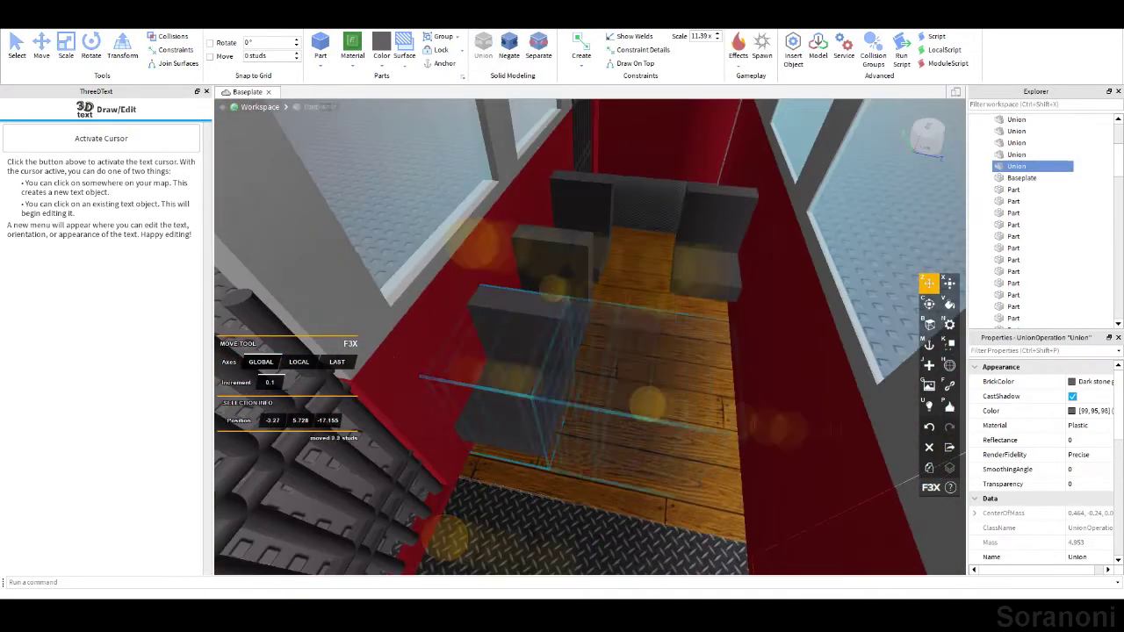
drag(492, 395, 708, 378)
key(ctrl+d)
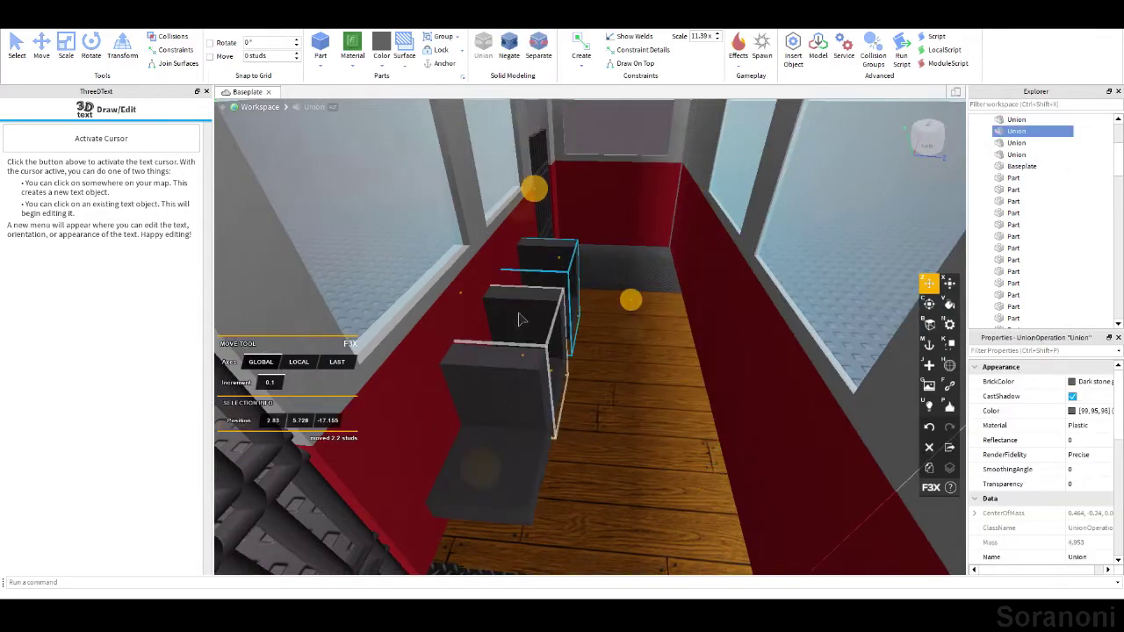
mouse_move(708, 378)
right_down()
mouse_move(651, 344)
mouse_move(700, 516)
right_up()
key(ctrl+d)
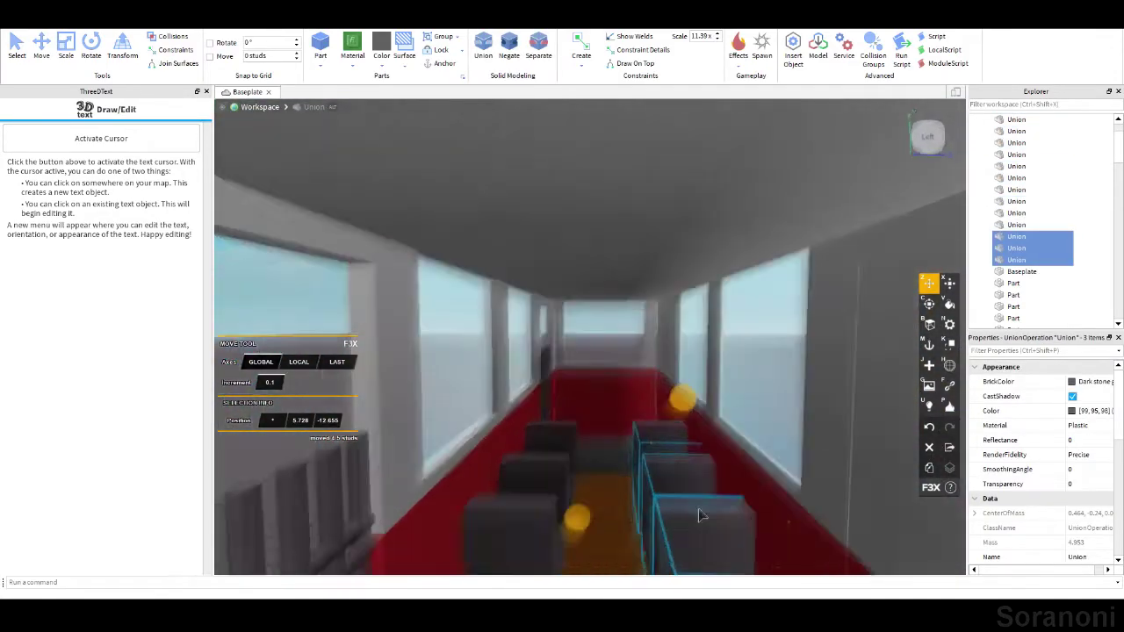
key(x)
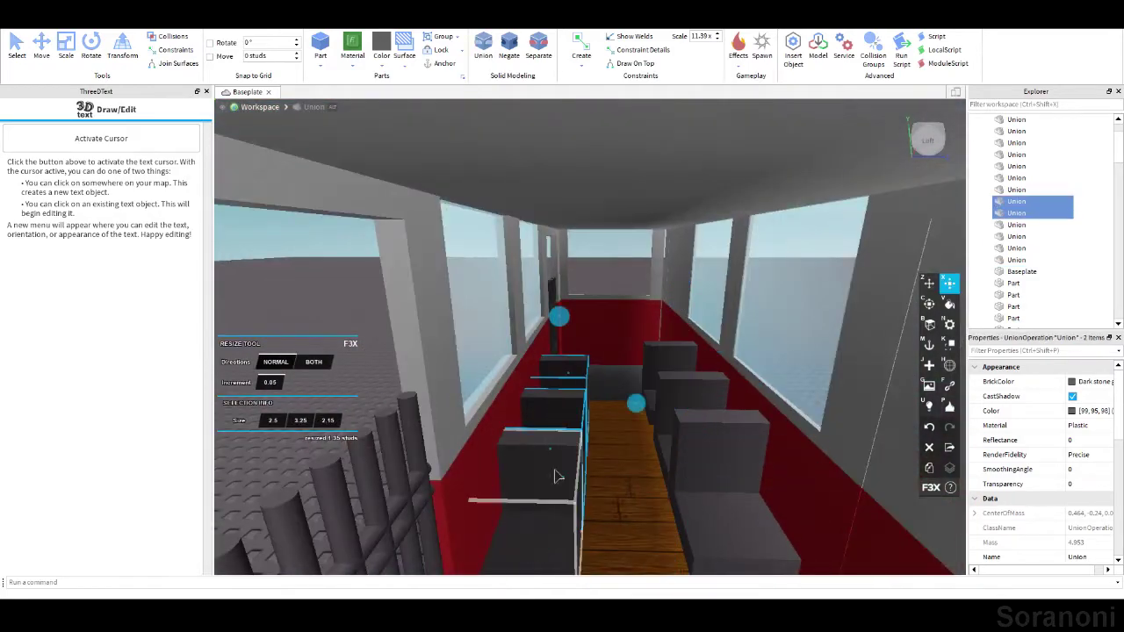
right_drag(527, 365, 475, 415)
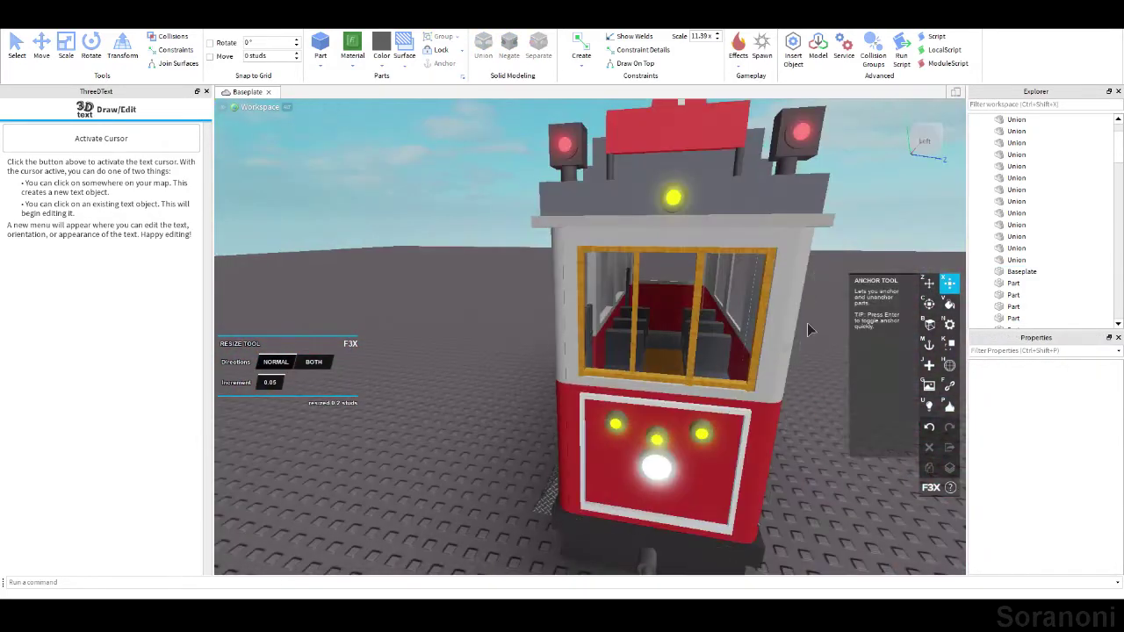
right_drag(810, 329, 782, 366)
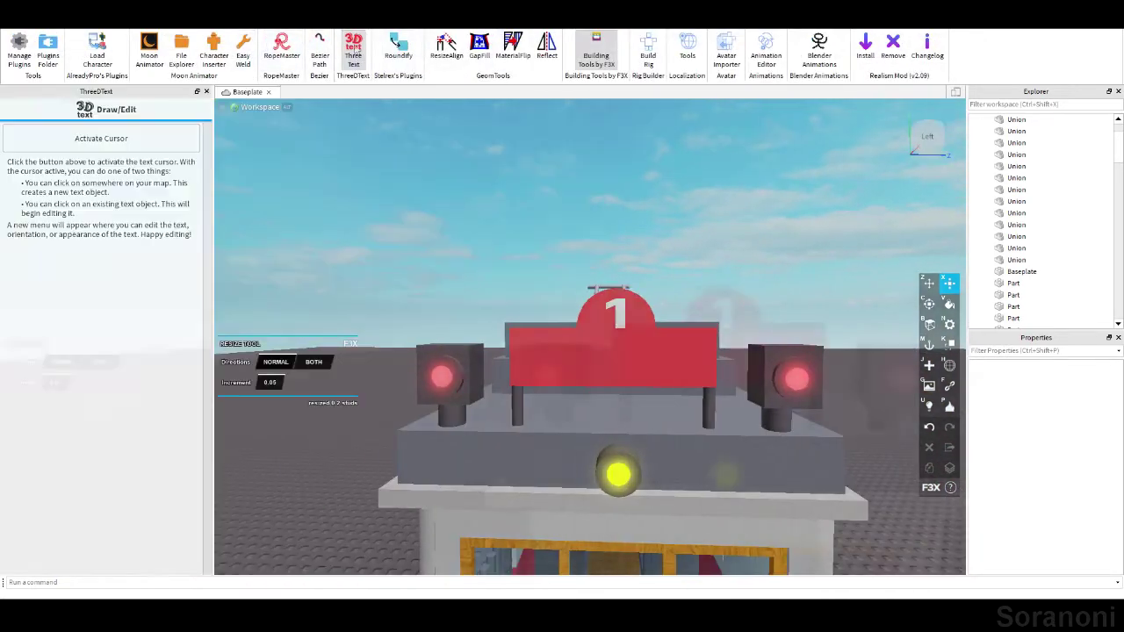
Place 3D text "TAKSIM - TÜNEL" on the roof sign, reducing scale, leading and tracking.
click(101, 138)
click(604, 349)
text(T)
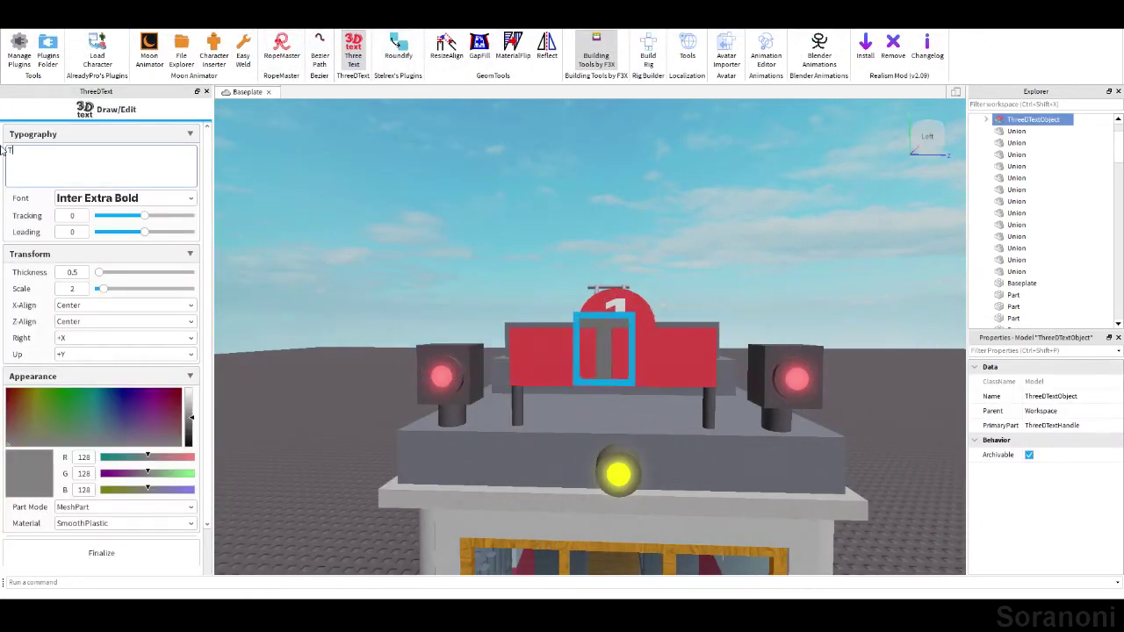
text(AKSIM - TÜNEL)
drag(104, 289, 99, 291)
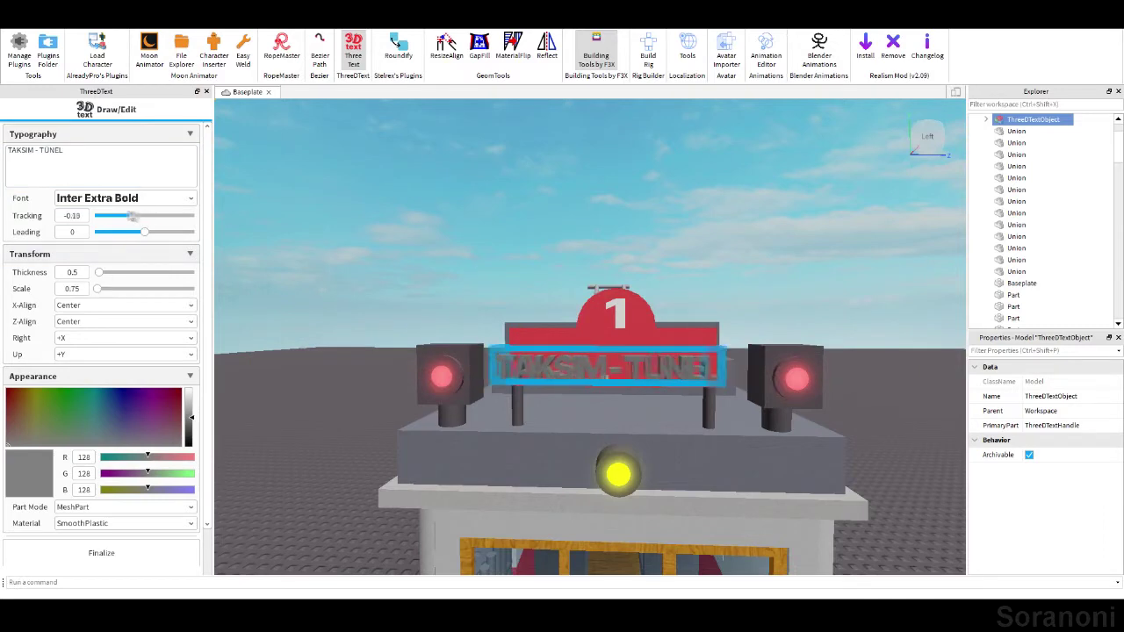
drag(104, 230, 139, 231)
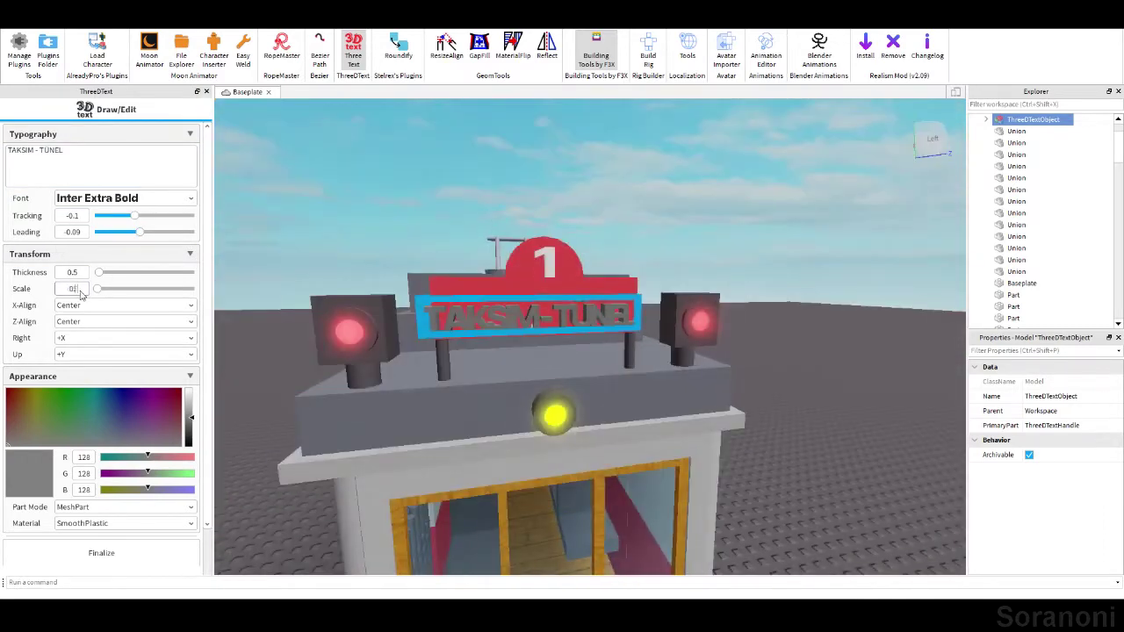
drag(133, 215, 146, 216)
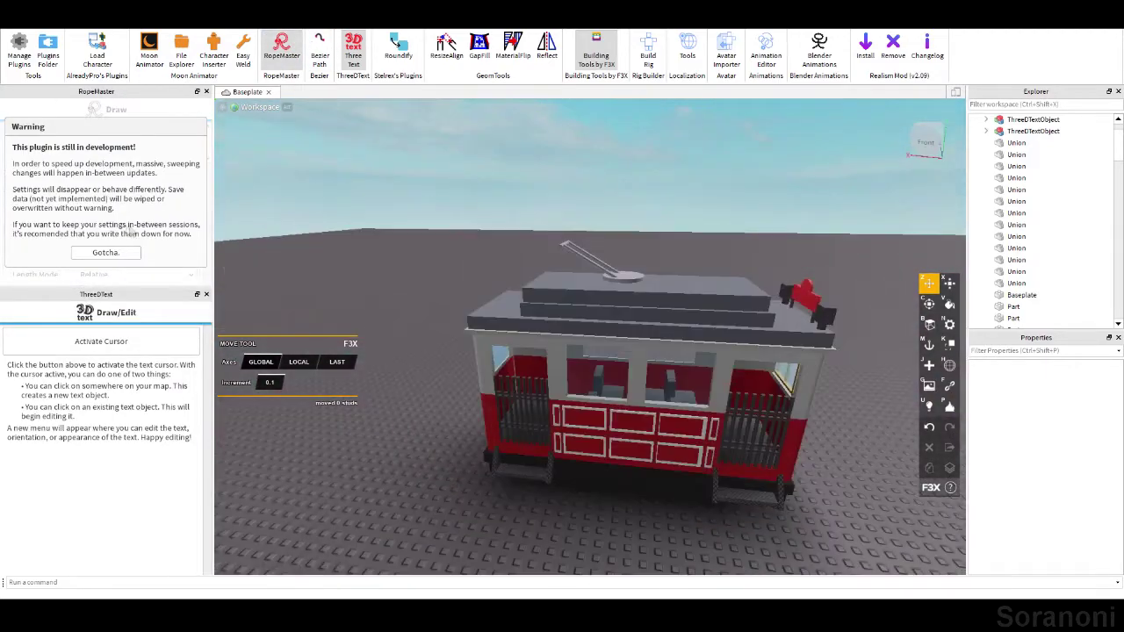
Draw a trial electric cable over the tram, then select and delete it.
click(106, 252)
click(101, 145)
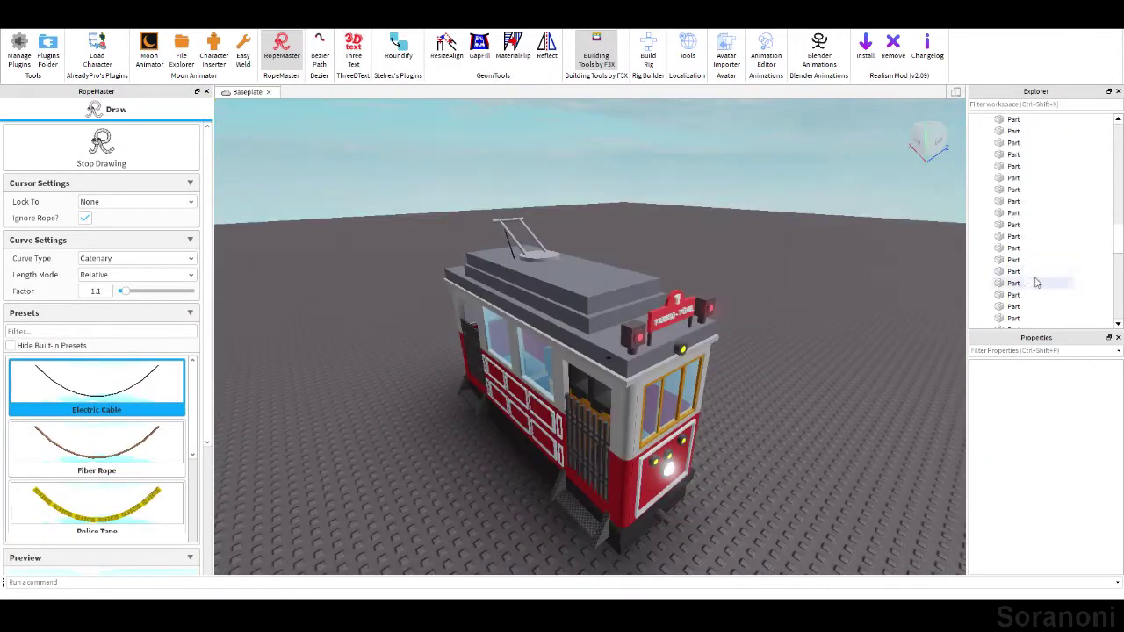
scroll(1036, 281, up, 5)
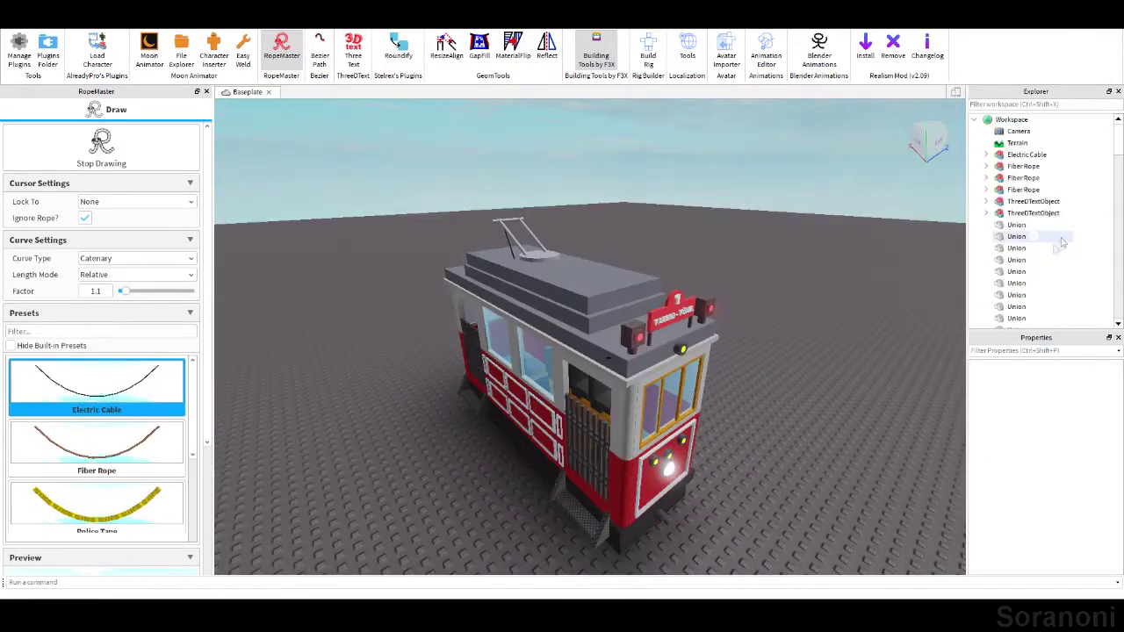
click(1027, 154)
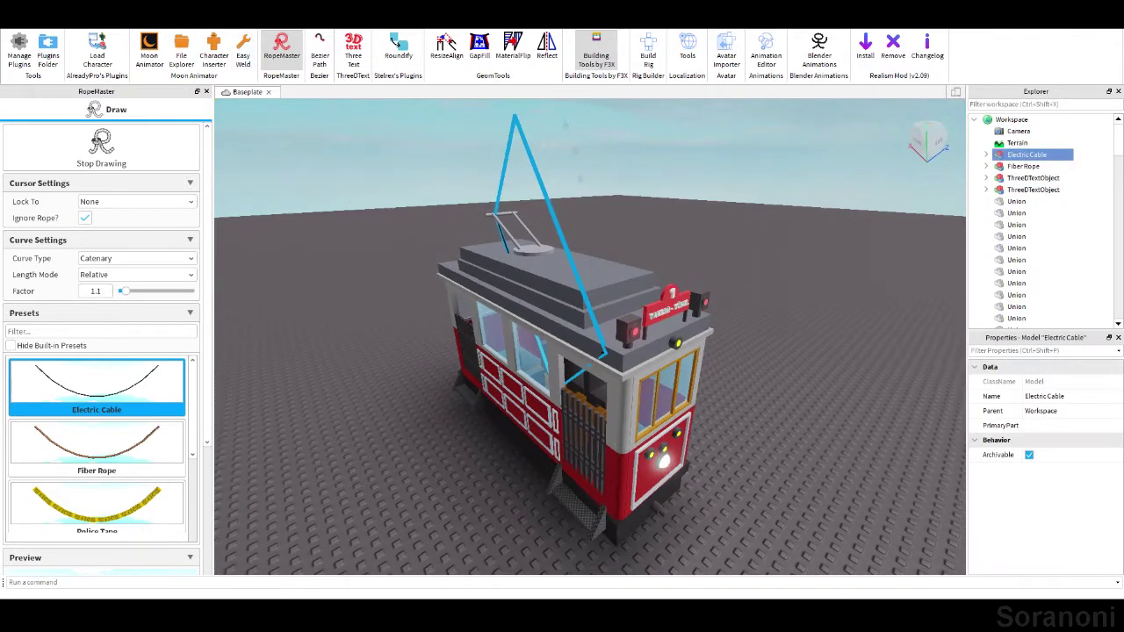
click(595, 52)
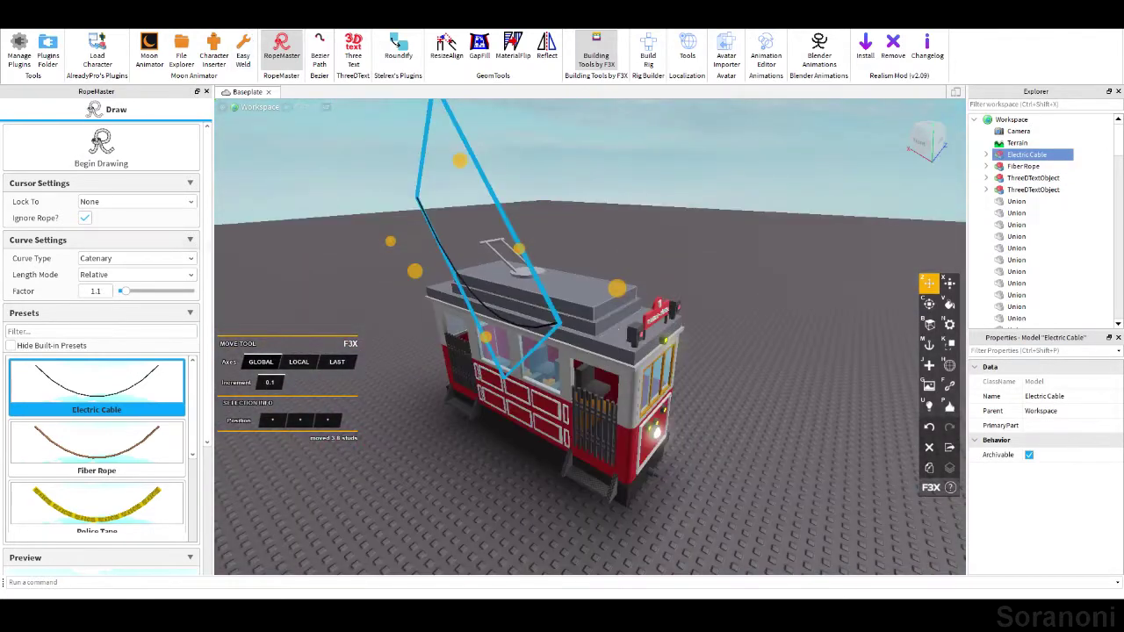
key(Delete)
Select the second 3D text object and undo the last two changes.
click(1033, 178)
key(ctrl+z)
key(ctrl+z)
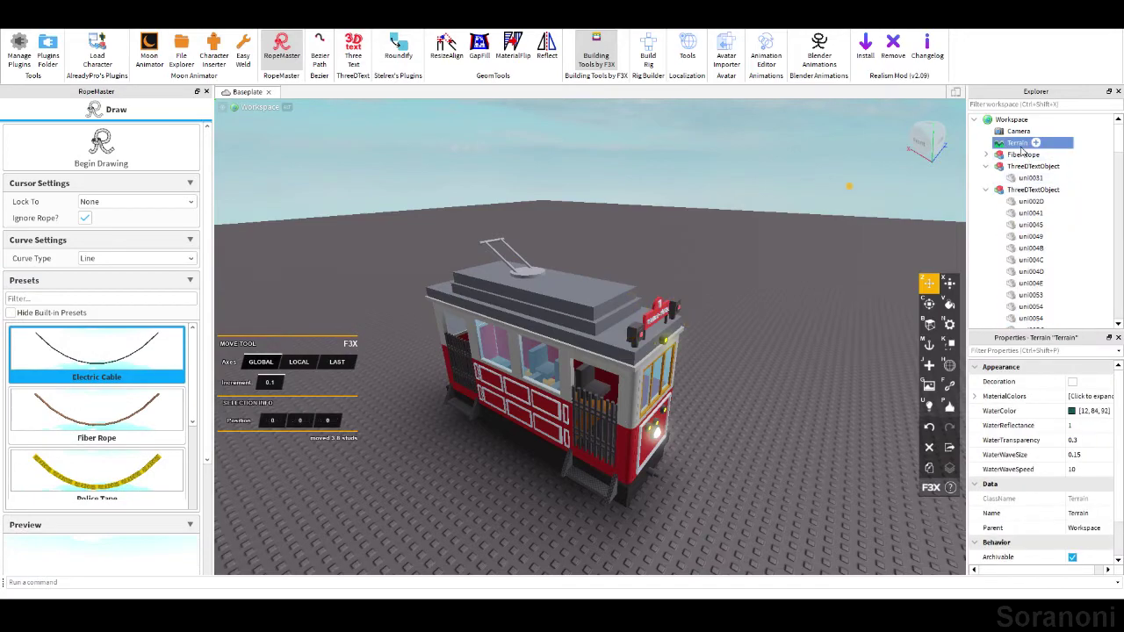
key(ctrl+z)
key(ctrl+z)
Draw black Electric Cable lines with RopeMaster from the pantograph base to several points across the tram roof.
scroll(562, 334, up, 3)
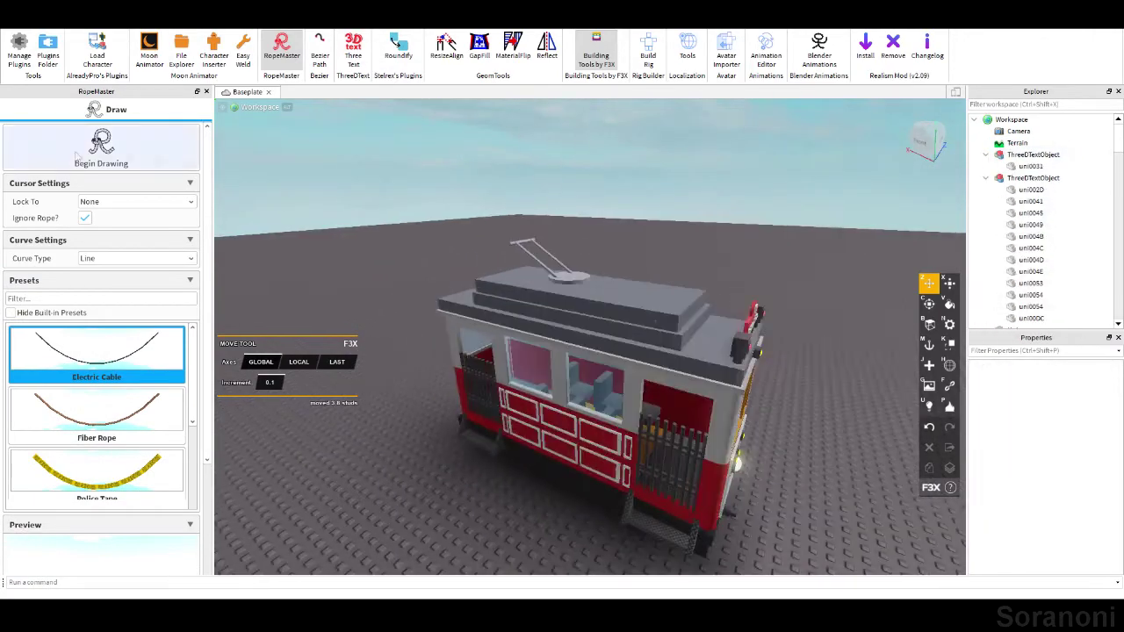
click(101, 145)
scroll(682, 314, up, 3)
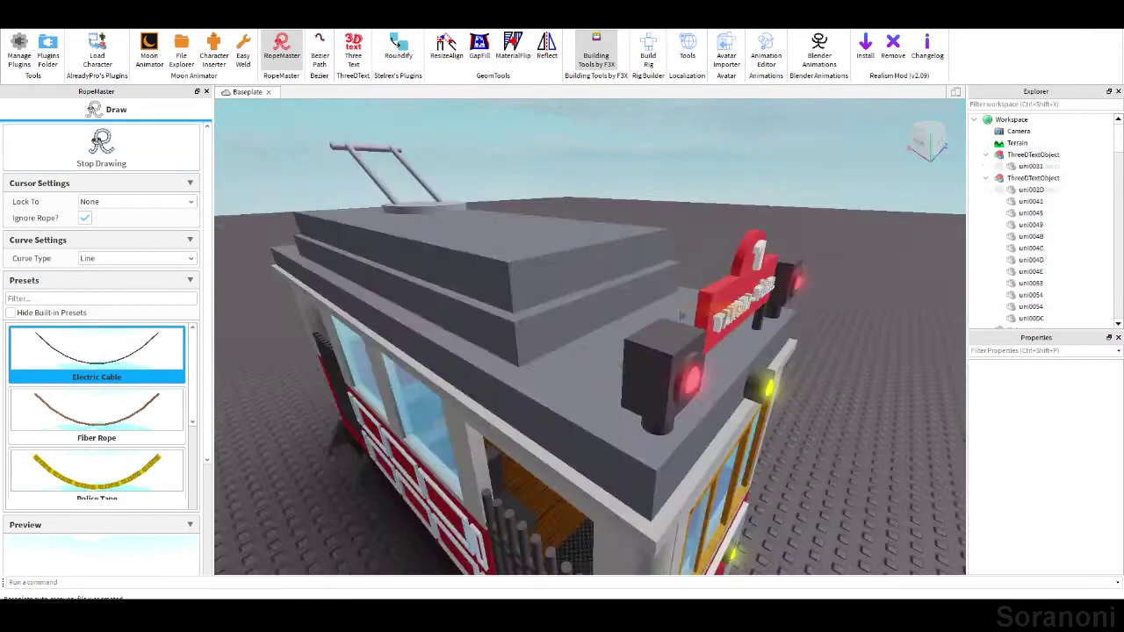
click(681, 315)
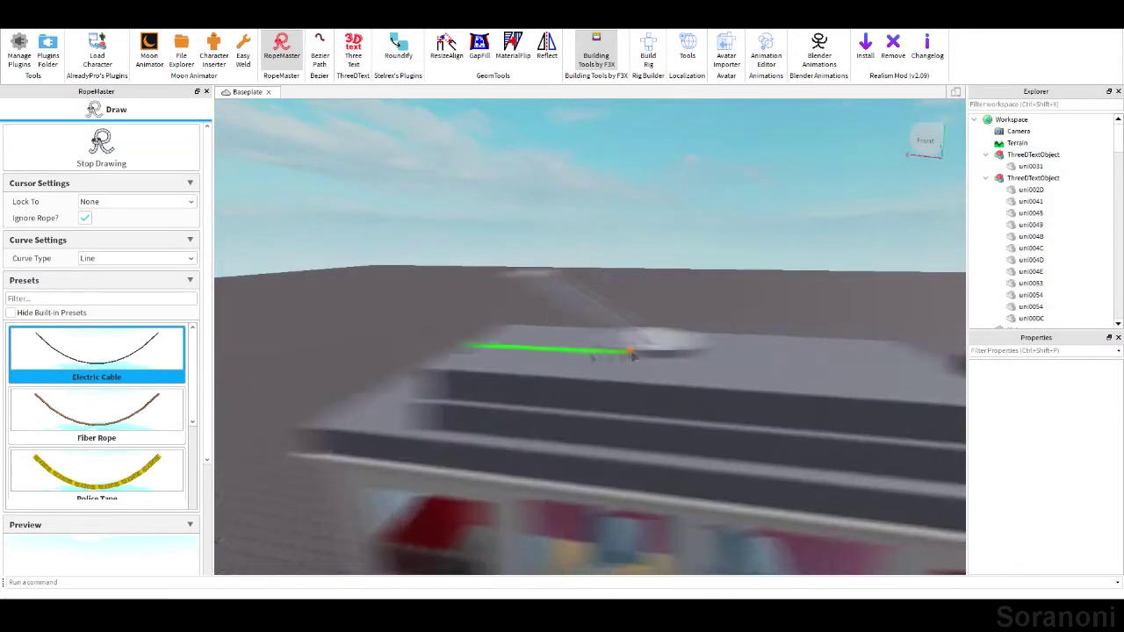
right_drag(681, 314, 503, 316)
click(561, 334)
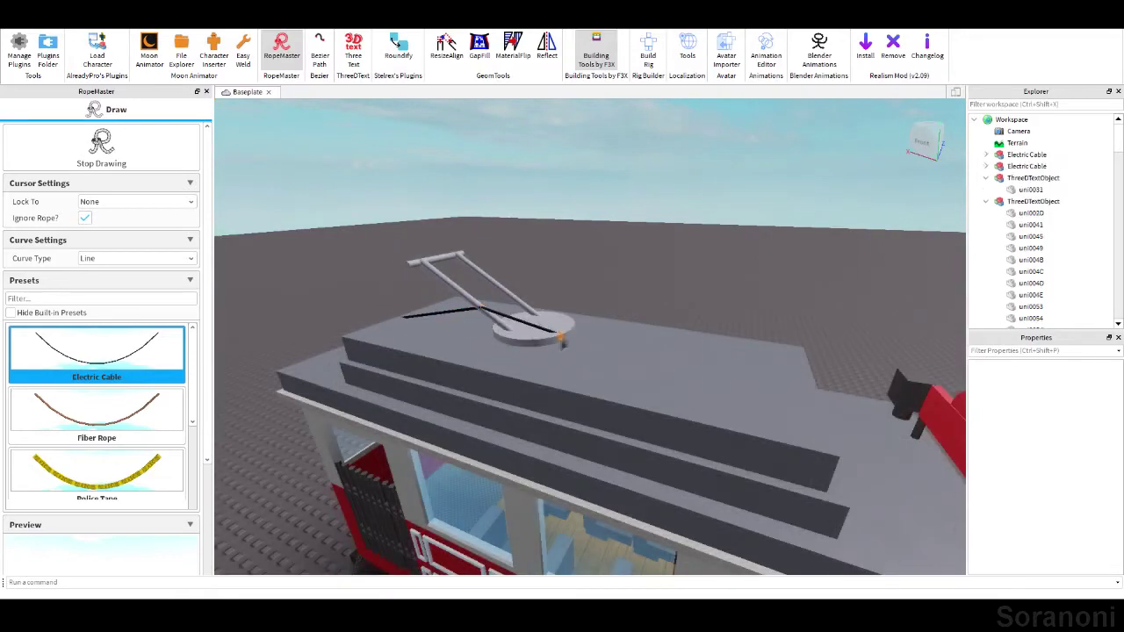
right_drag(562, 338, 514, 421)
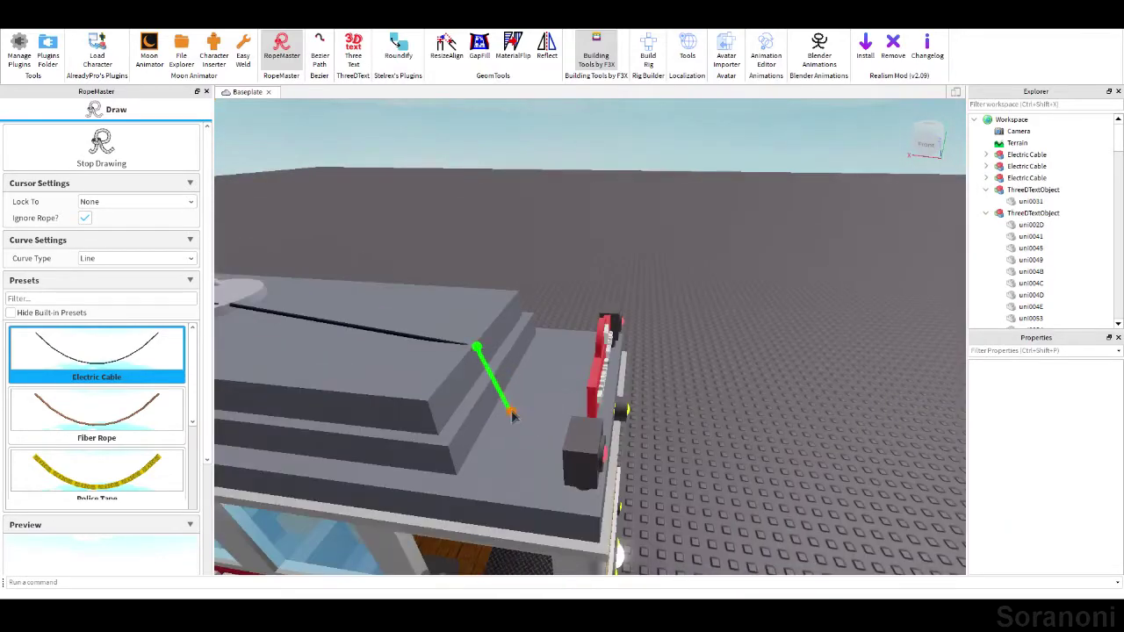
click(514, 421)
right_drag(557, 389, 723, 411)
click(693, 401)
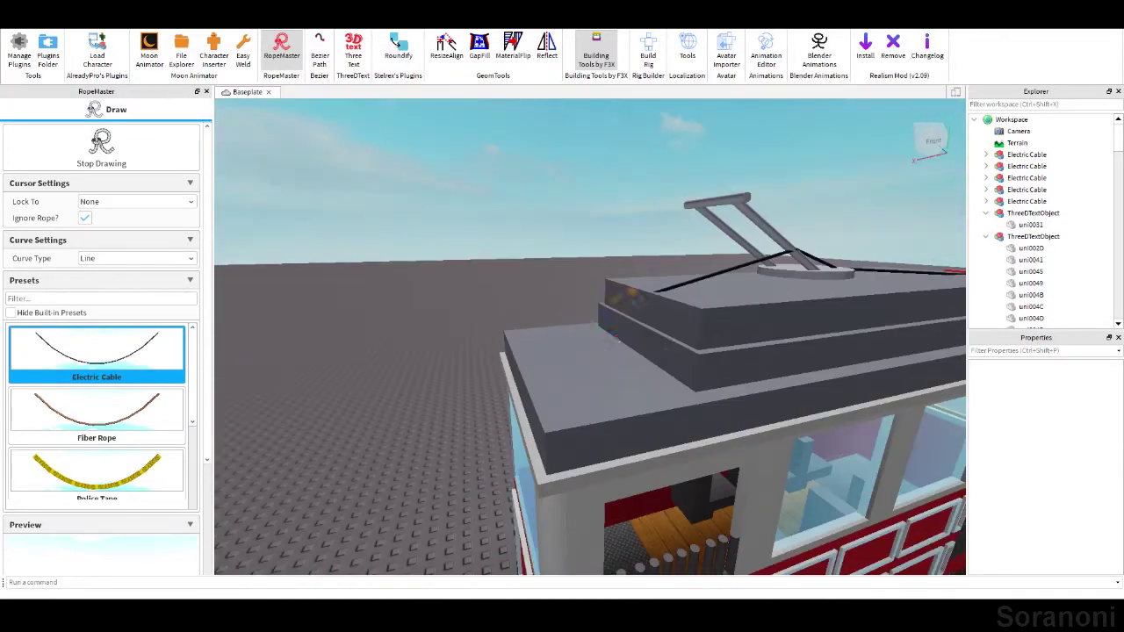